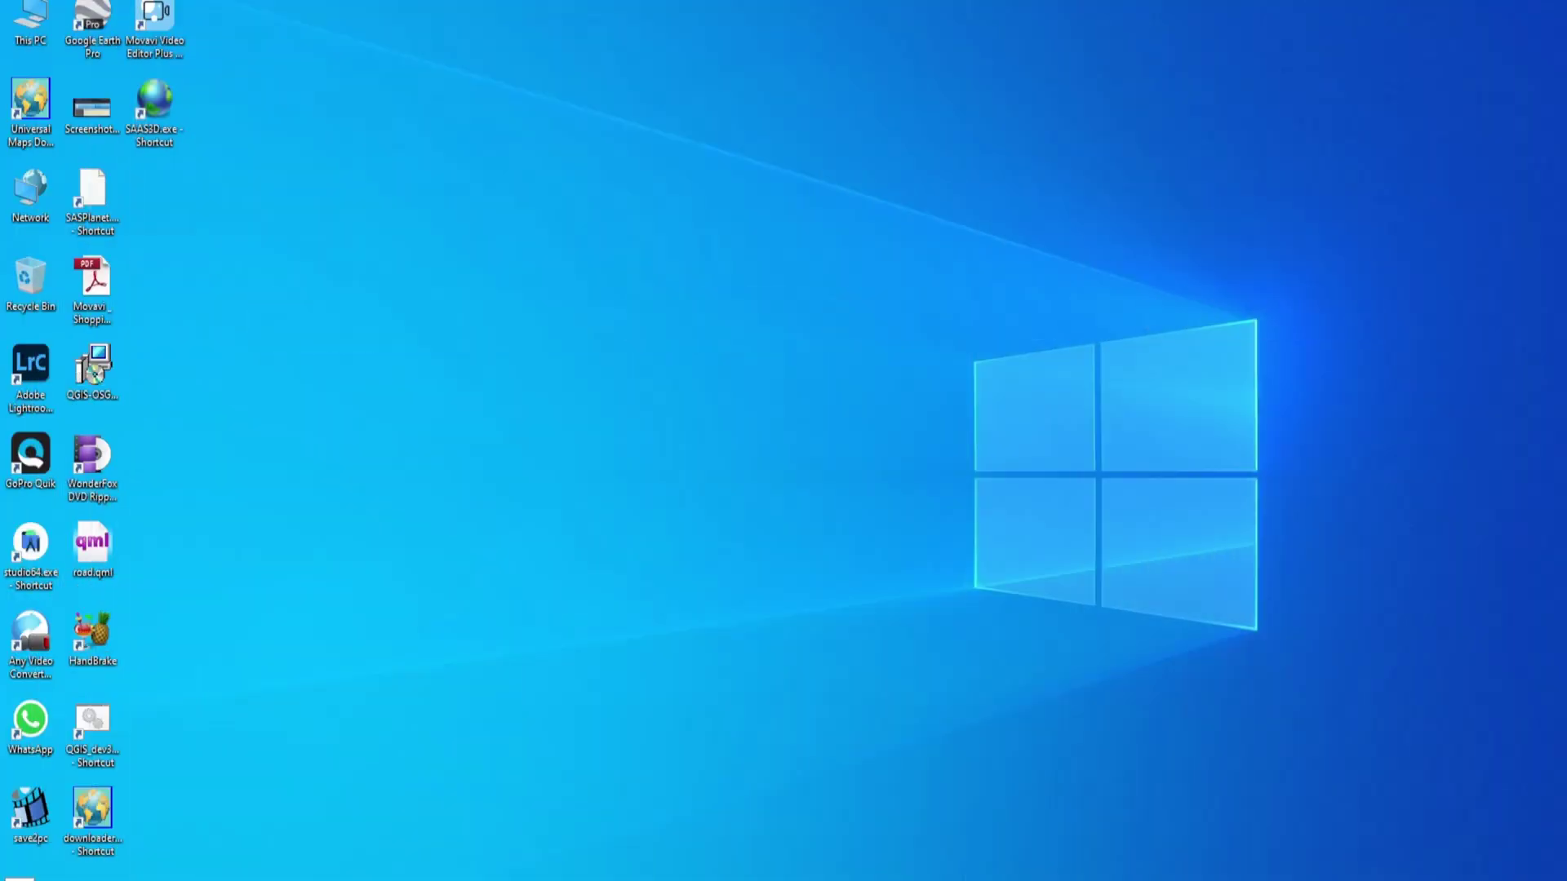
Launch pgAdmin 4, unlock it with the master password, and connect to PostgreSQL 12 as postgres
key("super")
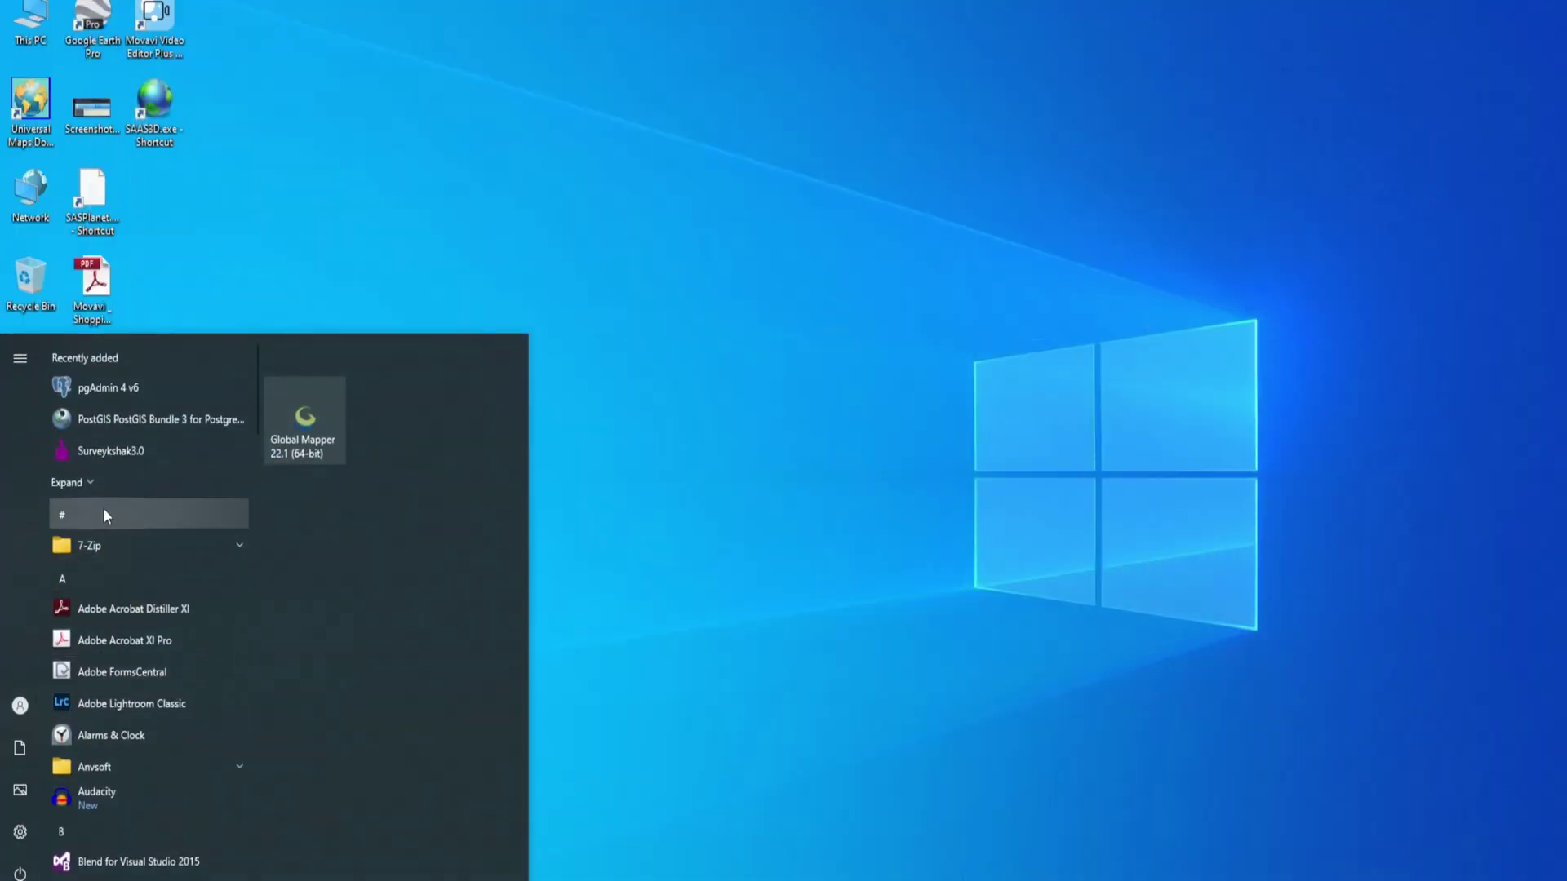
left_click(111, 389)
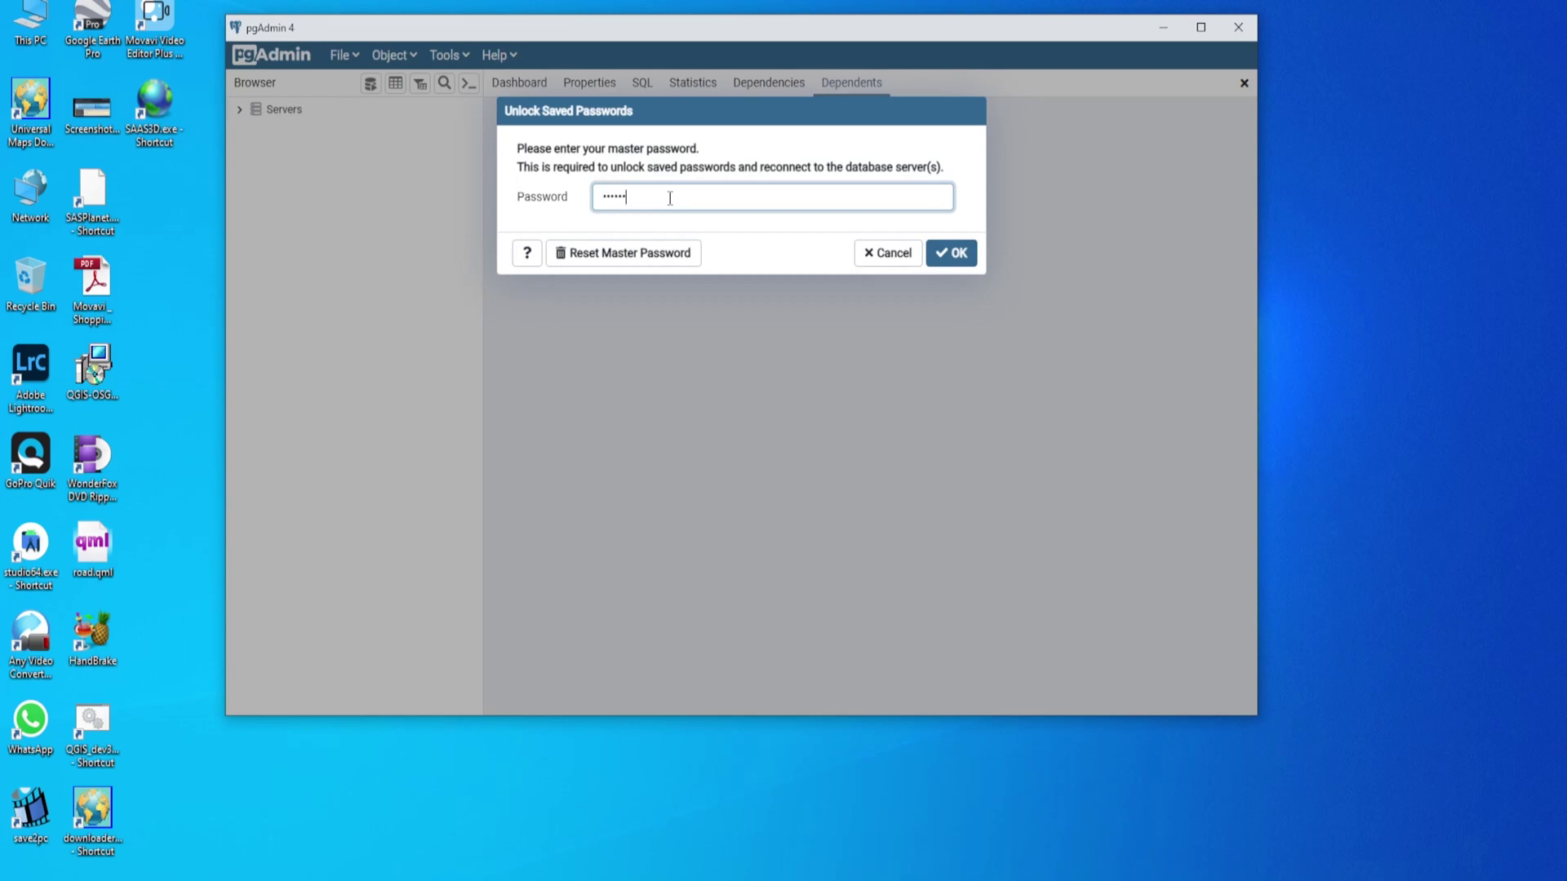
type("••")
key("Return")
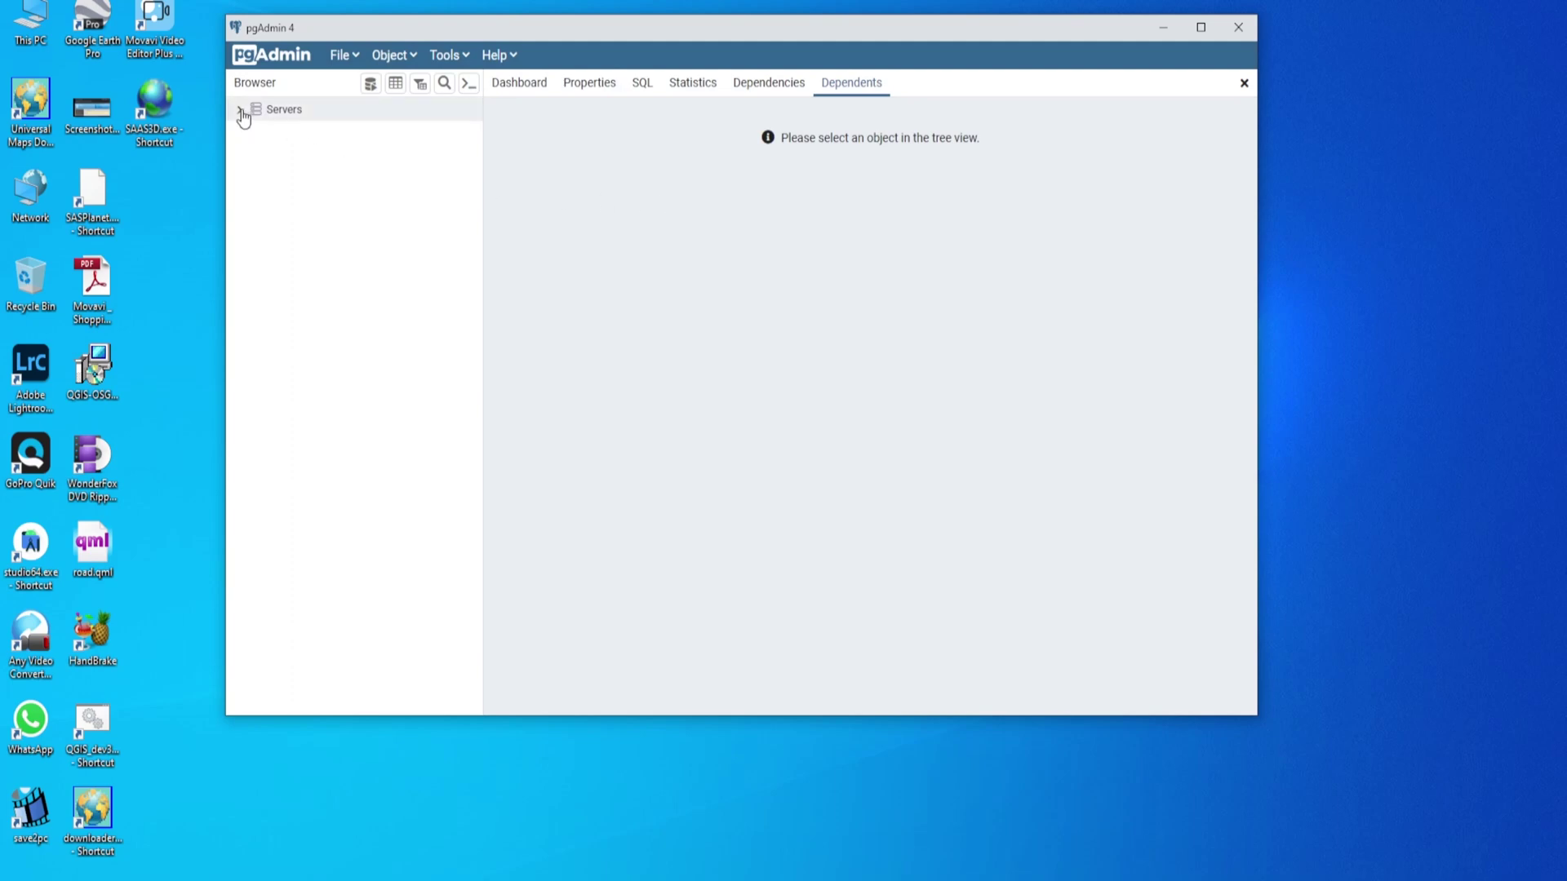
left_click(240, 110)
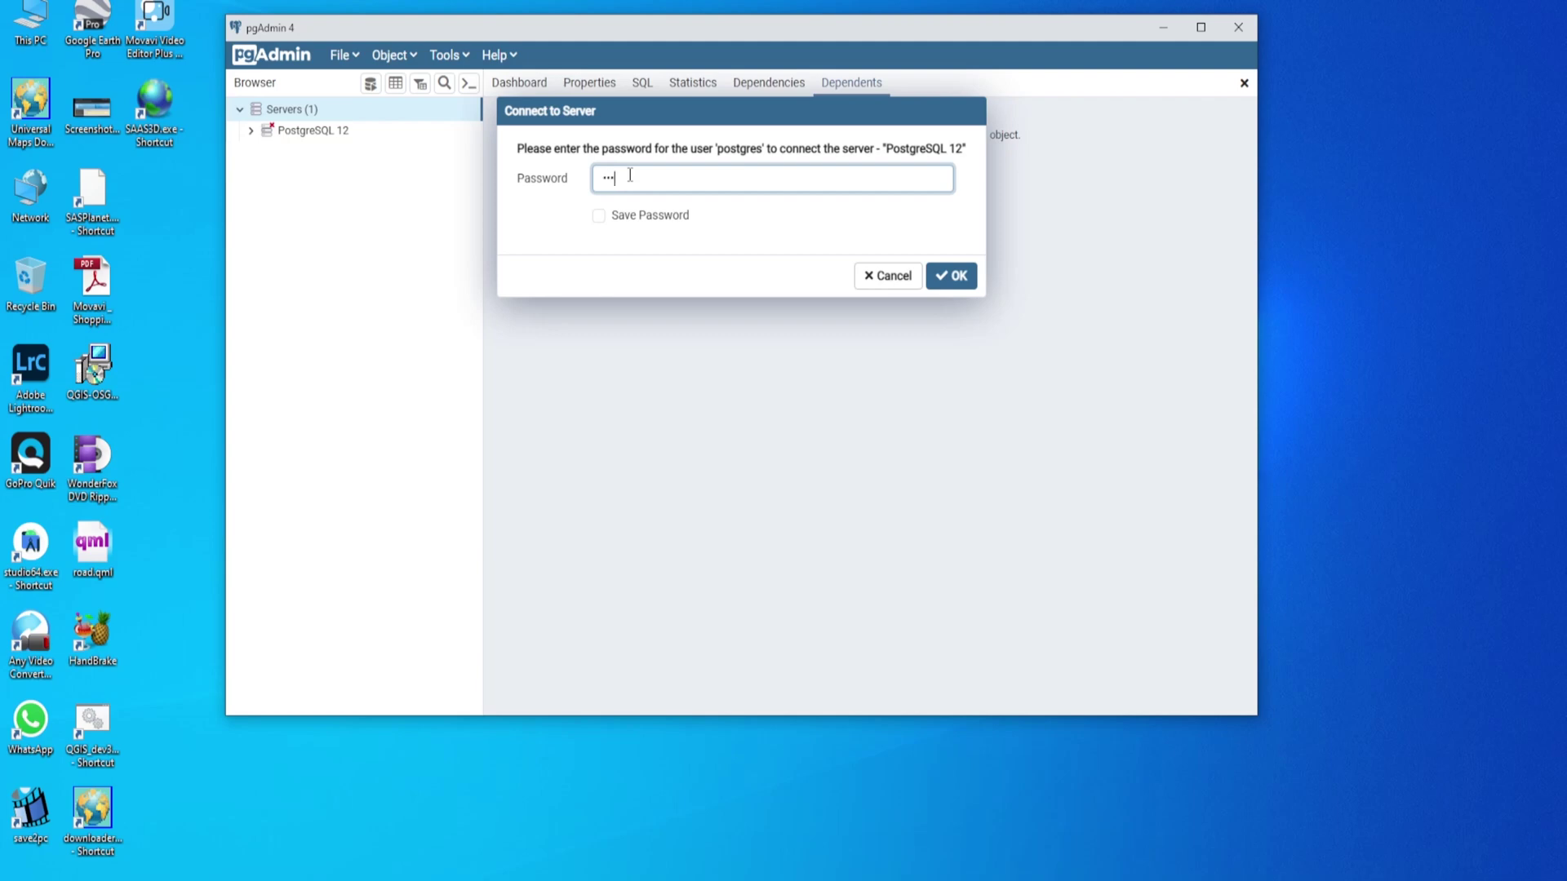
key("Return")
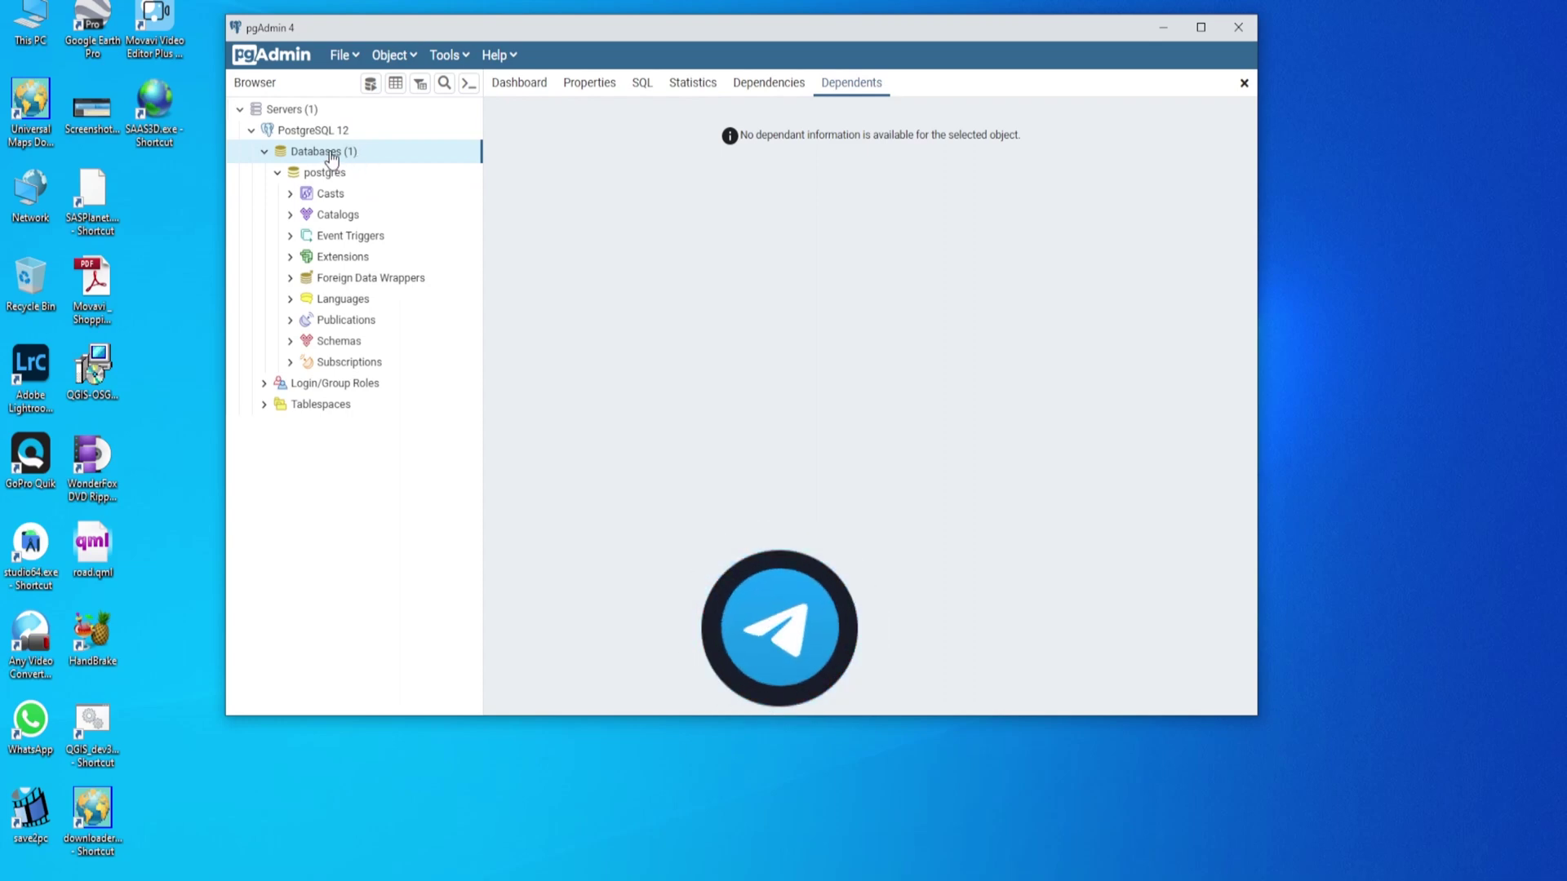
right_click(330, 158)
Create a new database named jharkhand
left_click(533, 169)
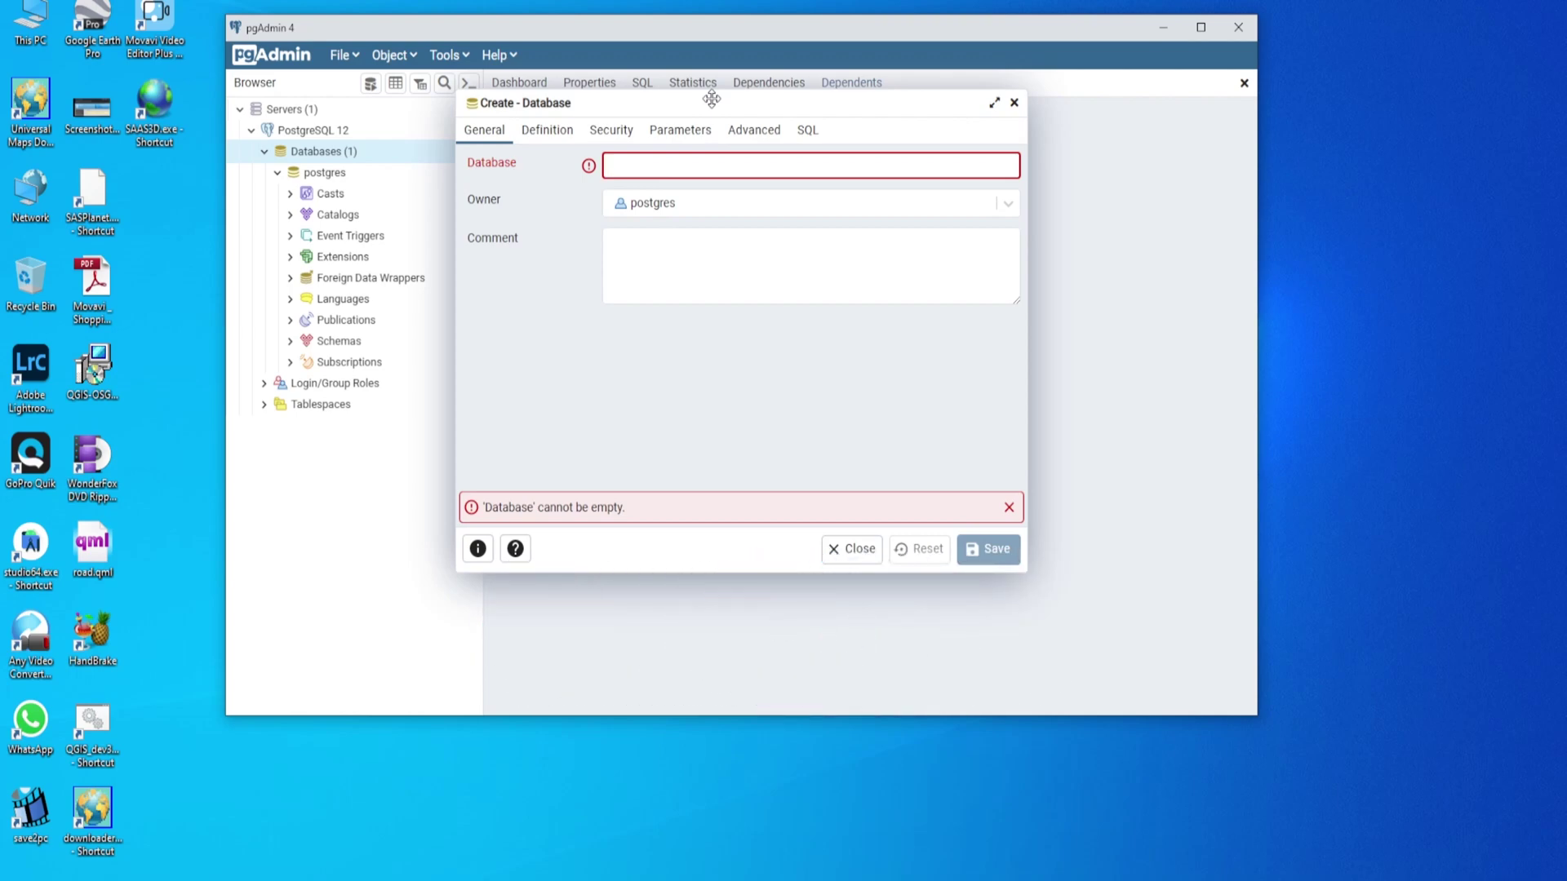
type("jharkhand")
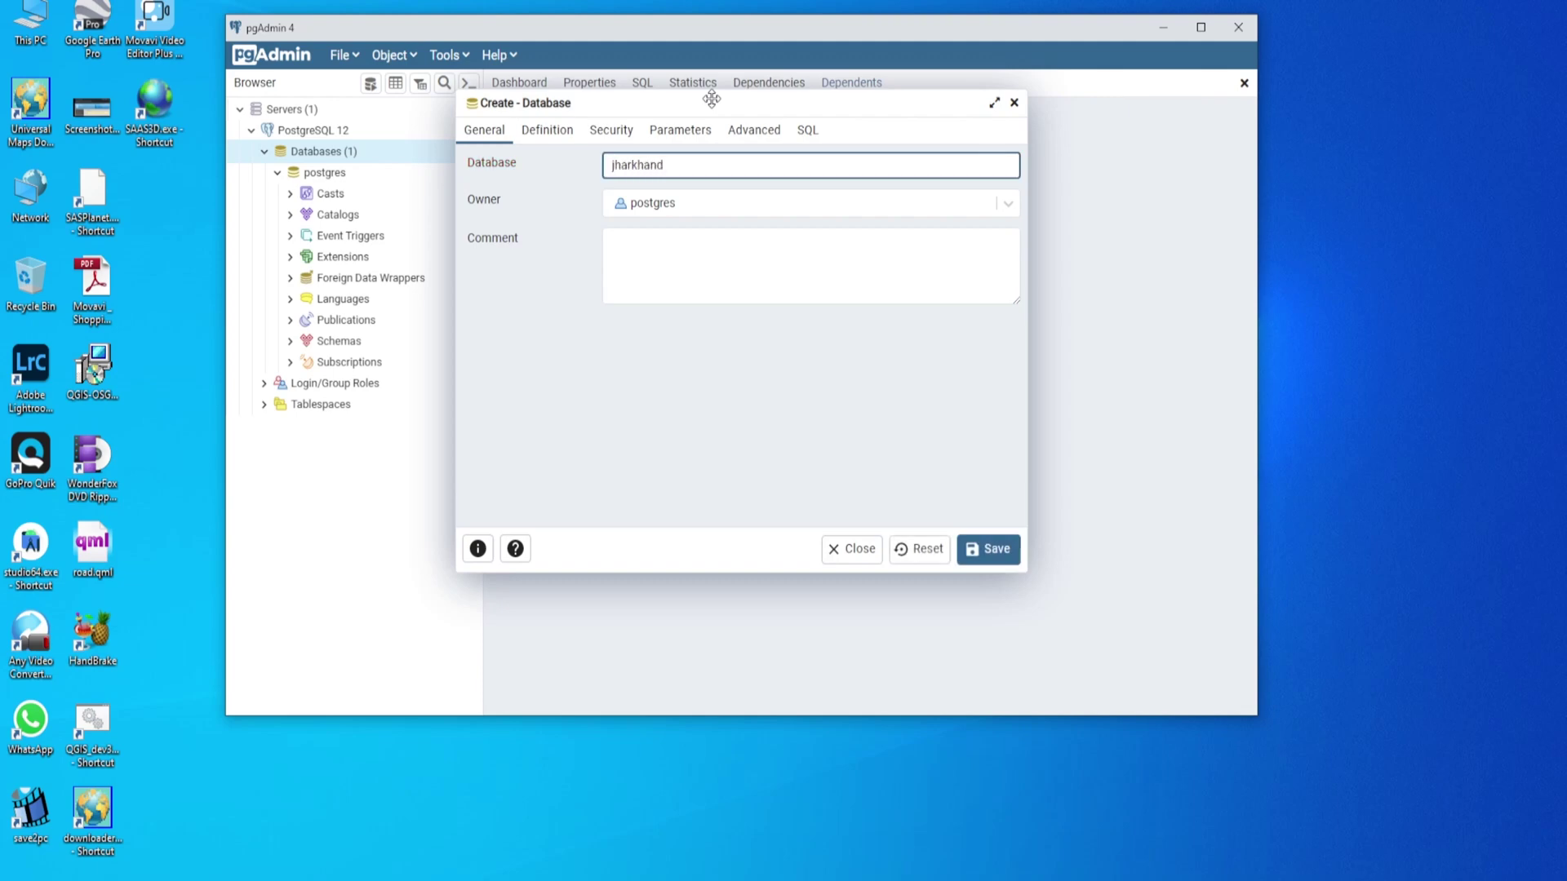
left_click(1004, 550)
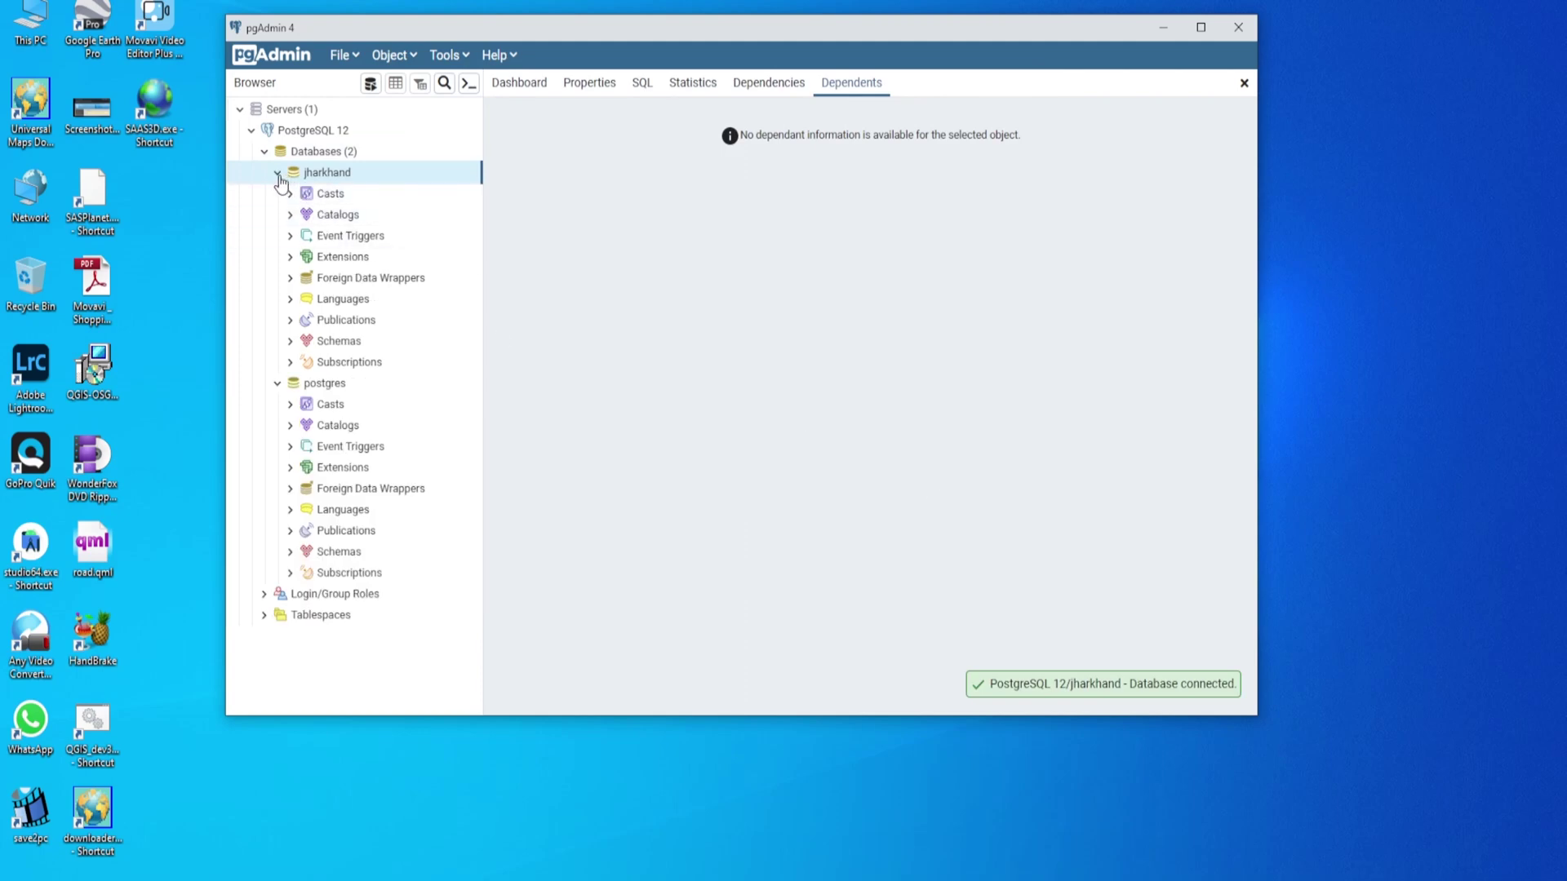
right_click(337, 173)
mouse_move(378, 185)
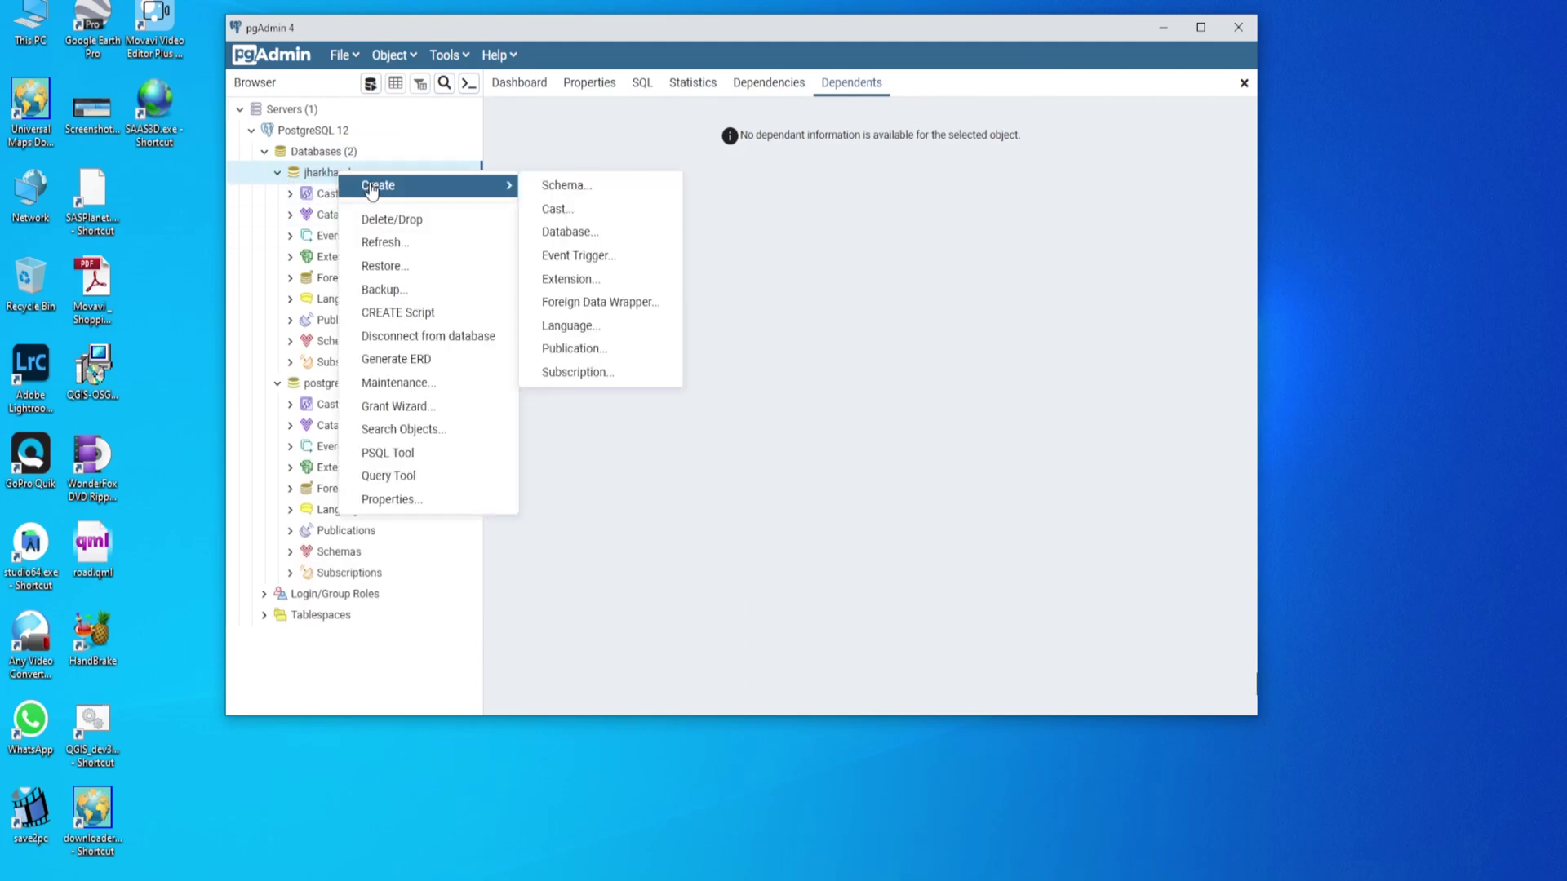
Add the postgis extension to the jharkhand database
left_click(577, 279)
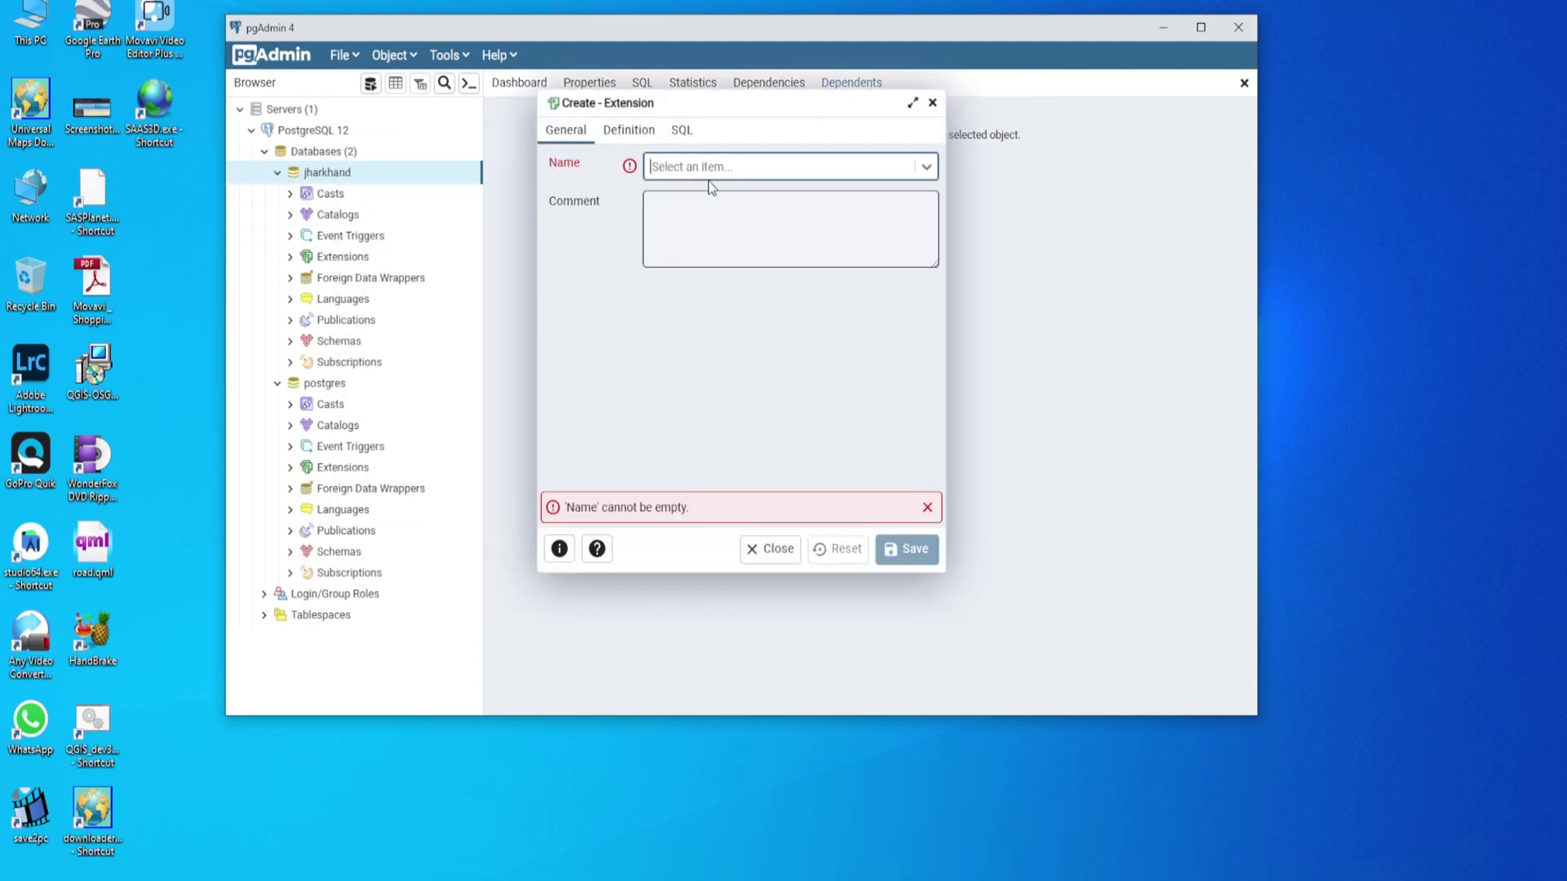
type("post")
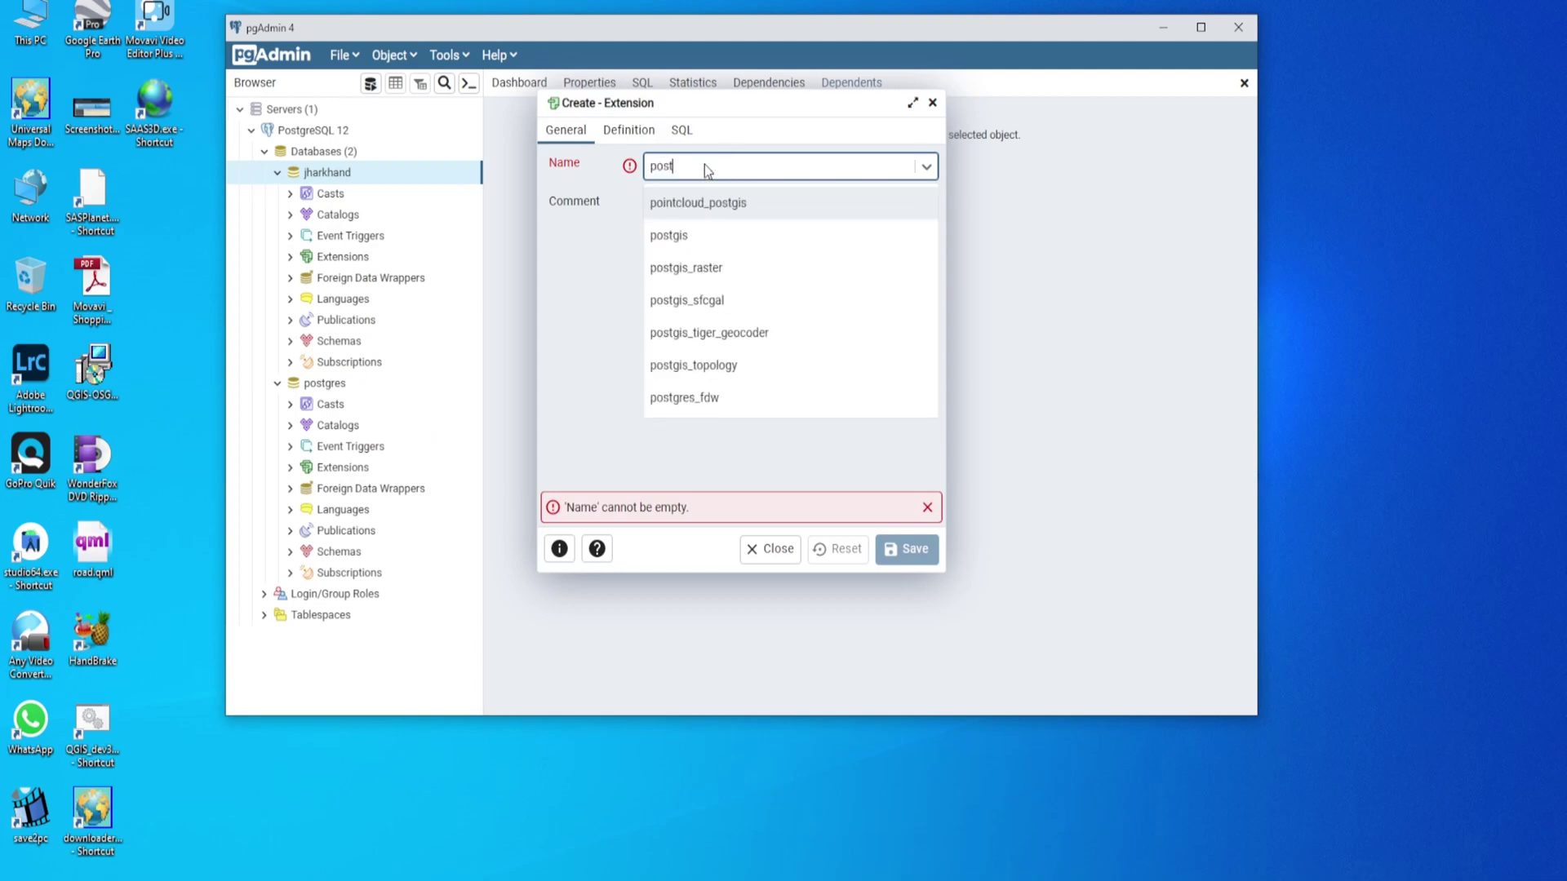
type("gis")
left_click(676, 234)
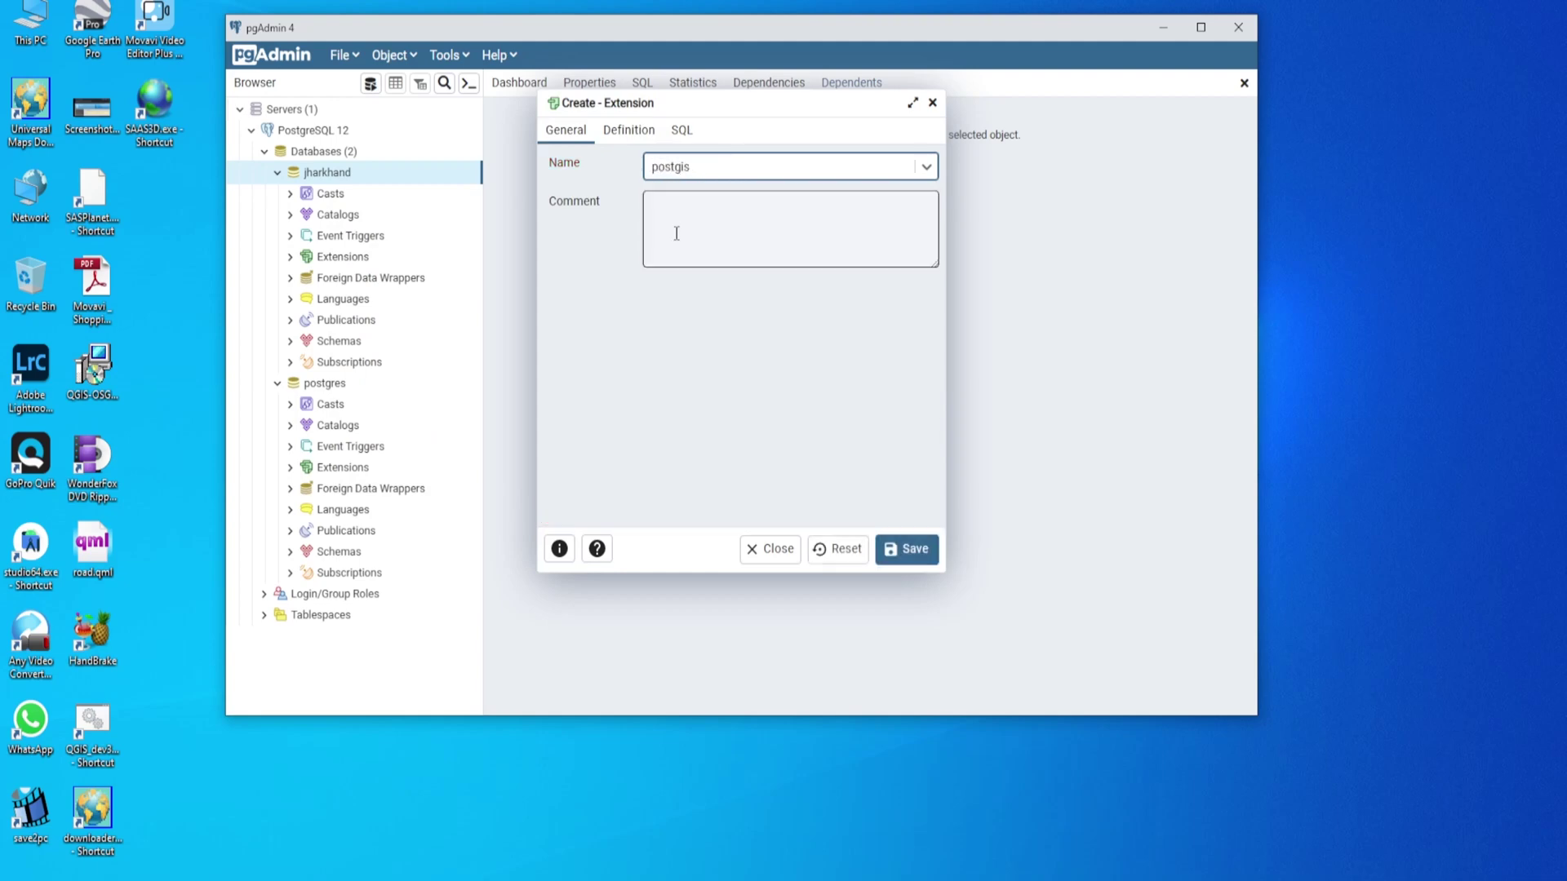
left_click(918, 551)
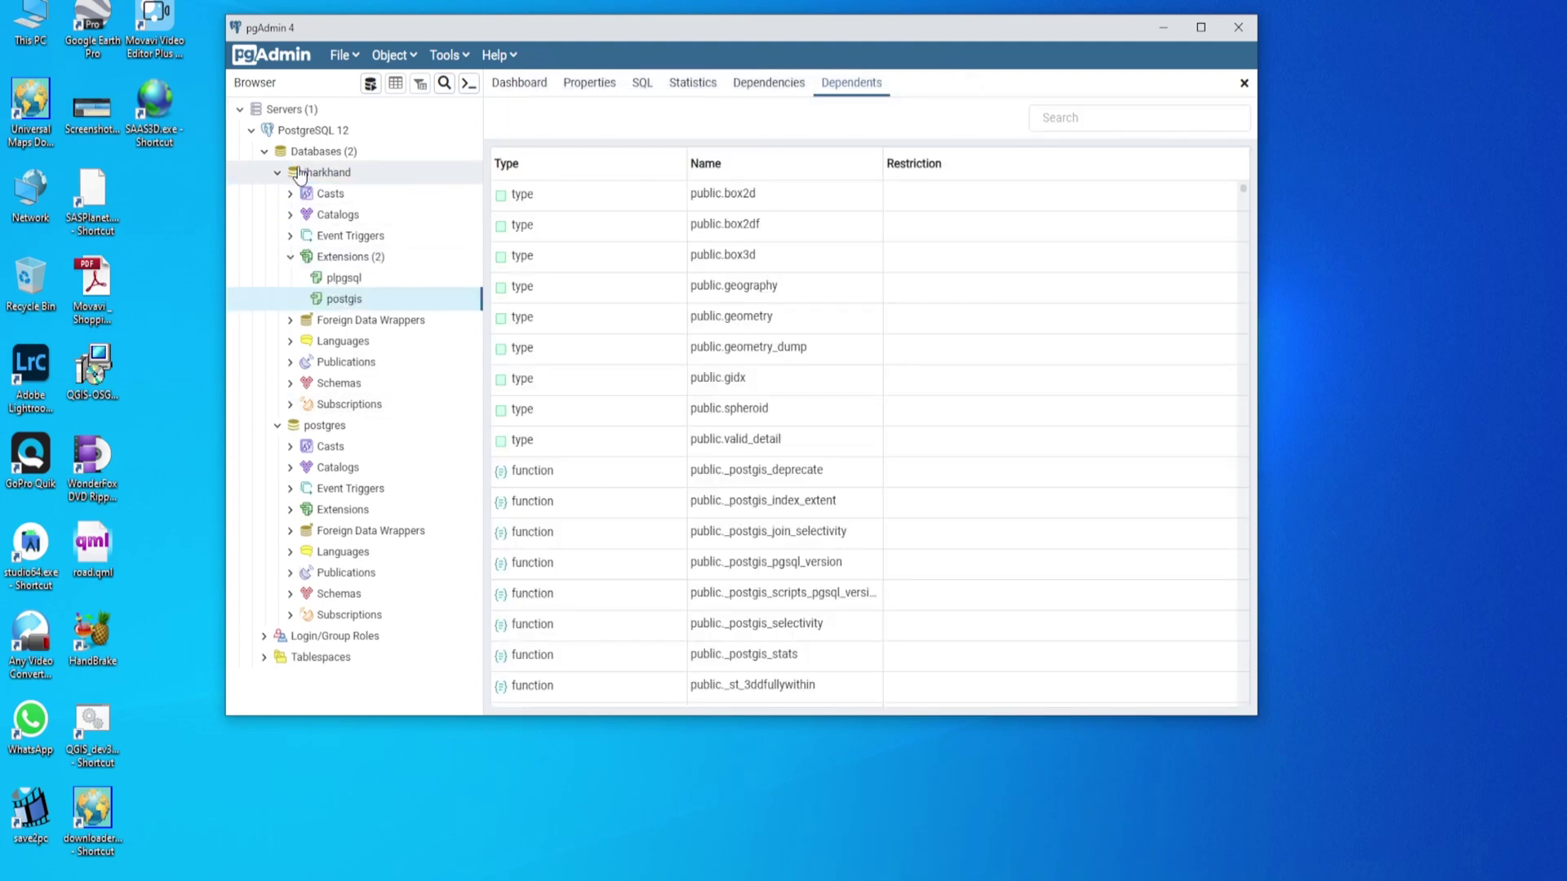
left_click(290, 258)
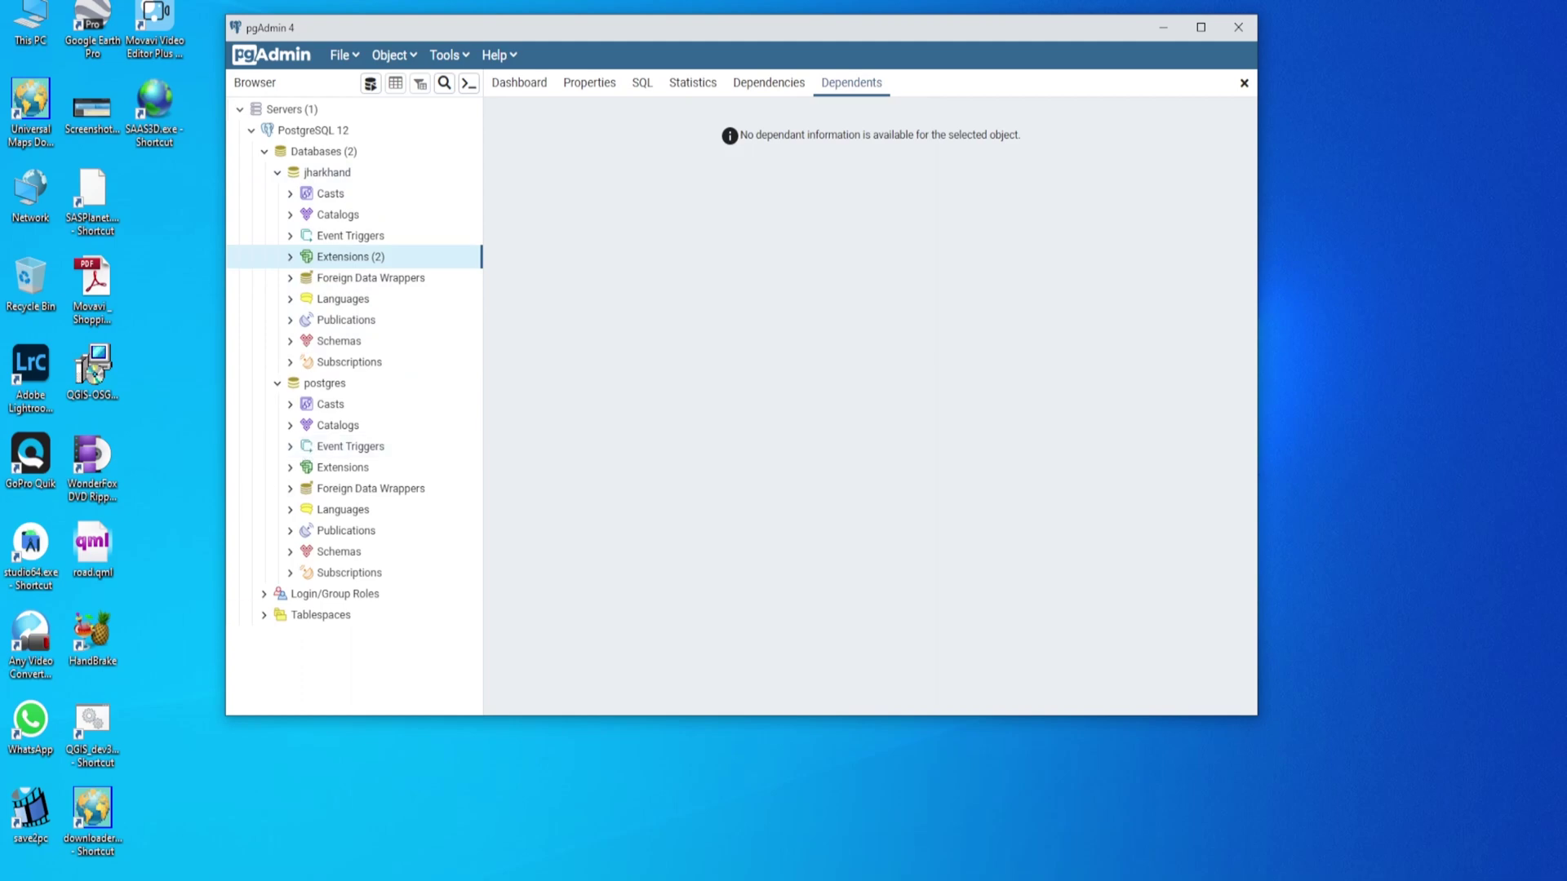
key("super")
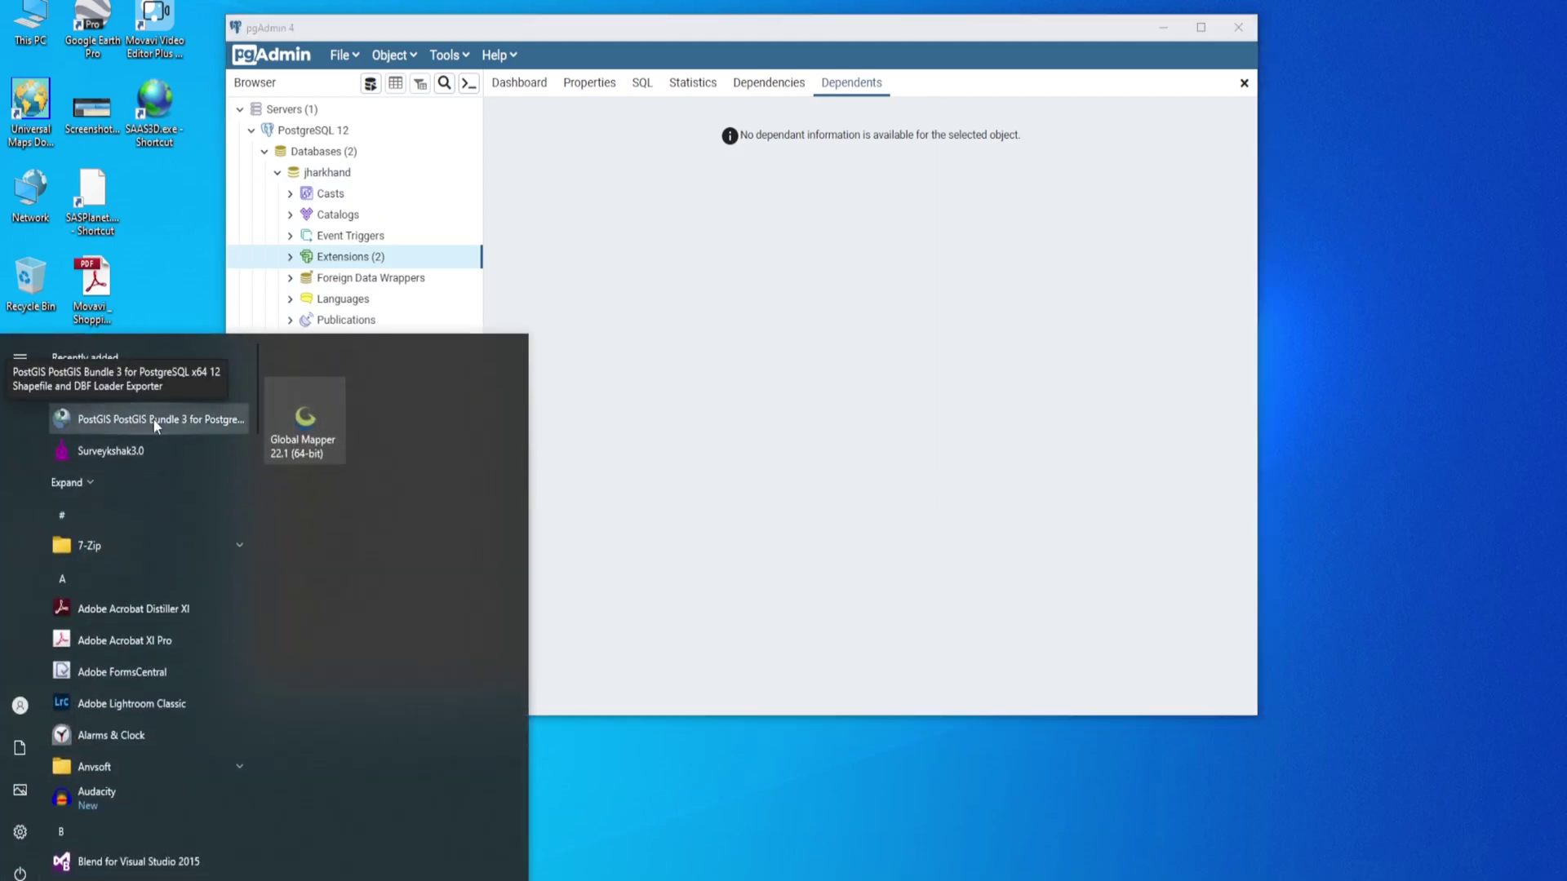
Launch the PostGIS Bundle 3 Shapefile and DBF Loader Exporter and place it beside pgAdmin
left_click(153, 419)
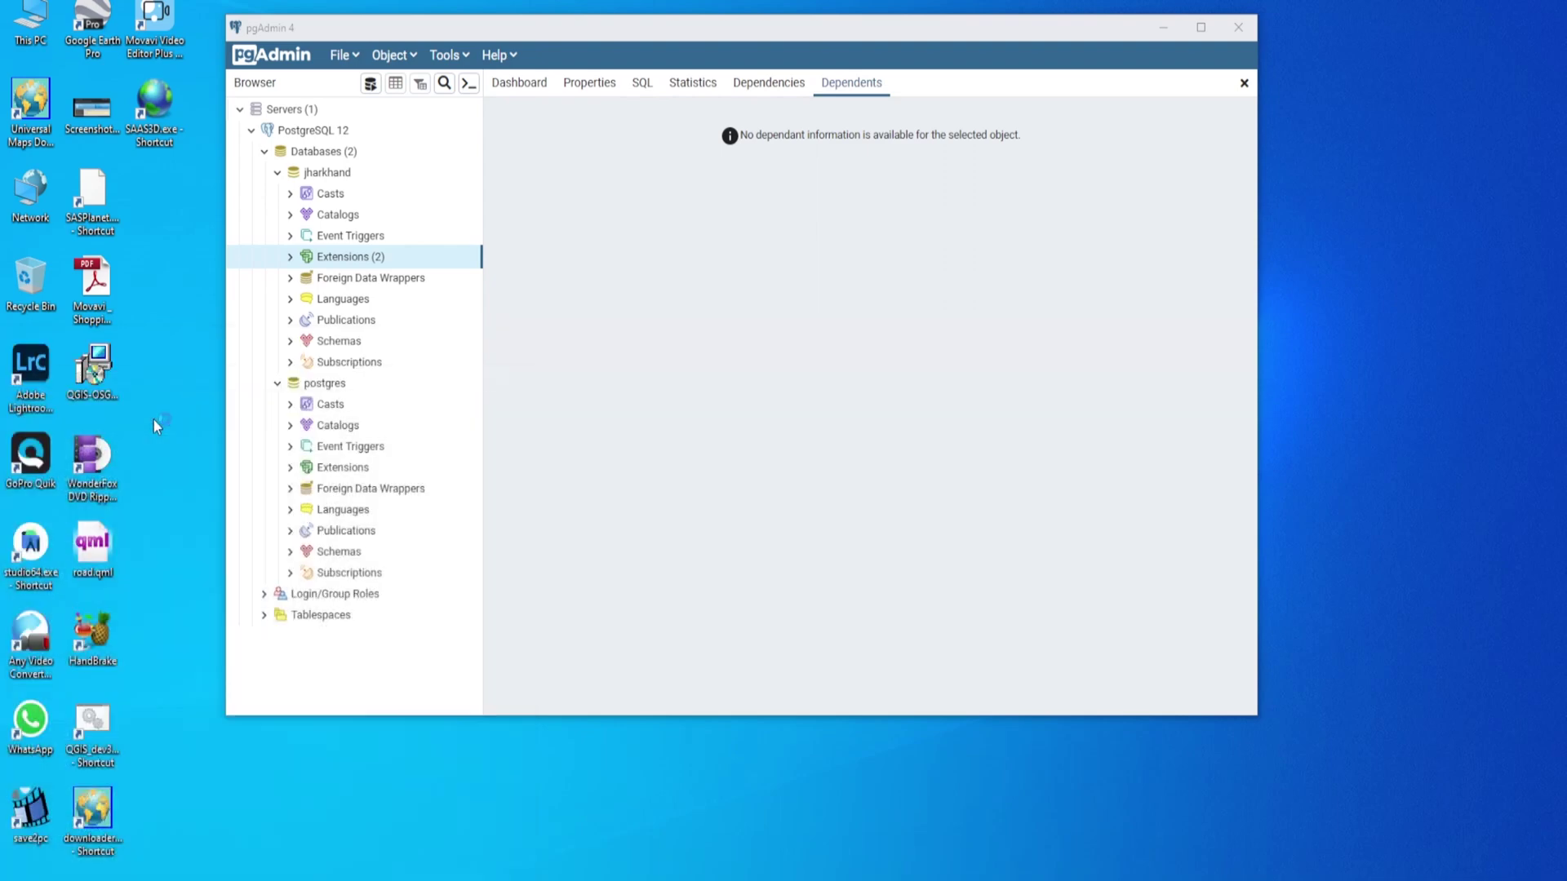
left_click_drag(717, 208, 854, 175)
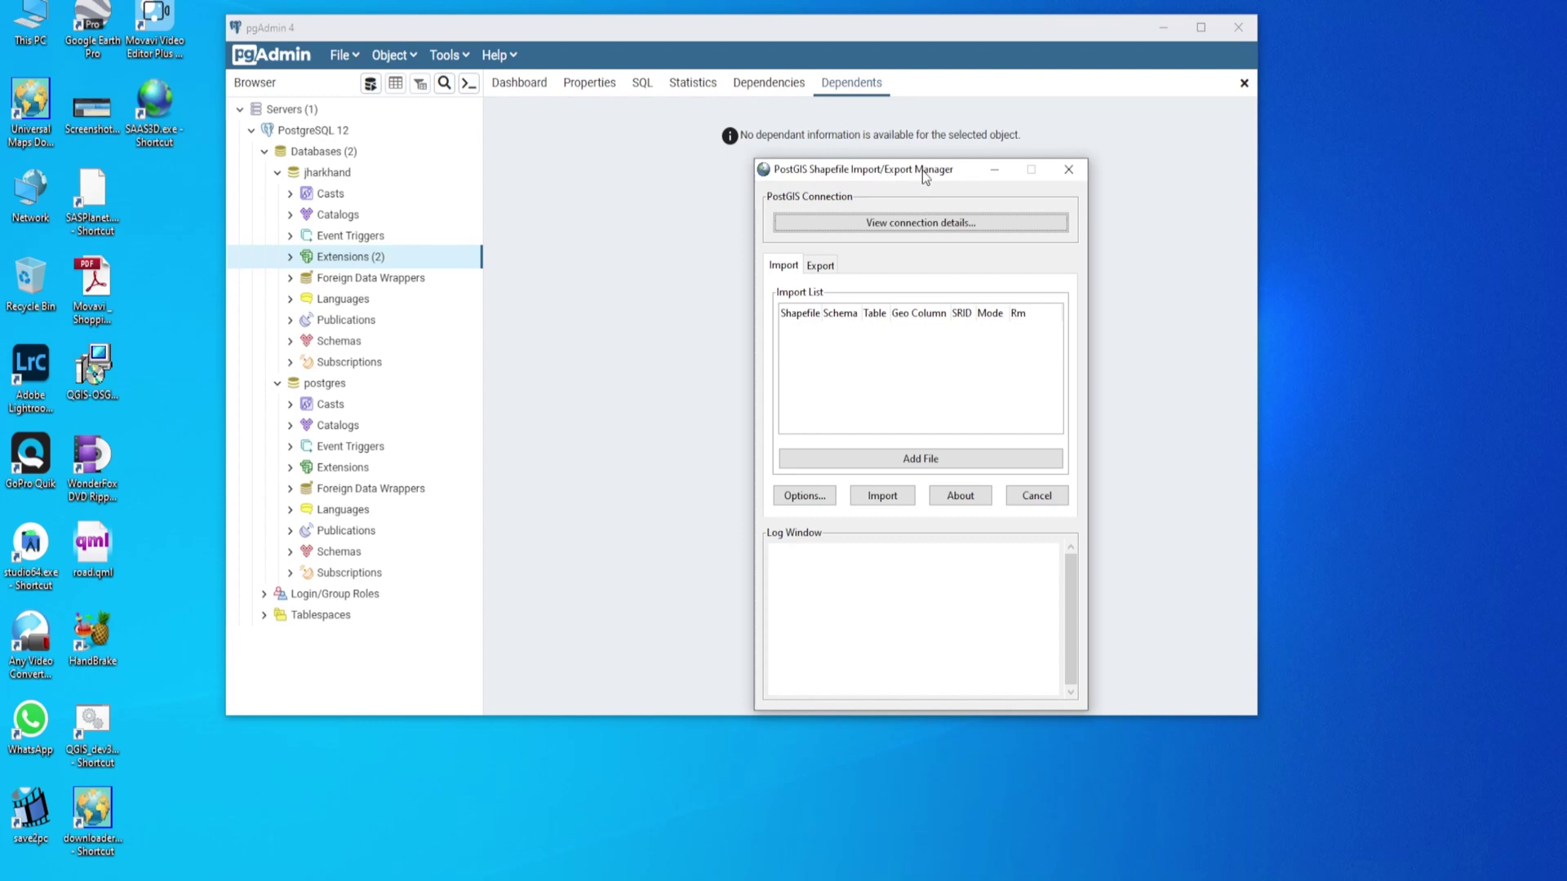
key("super")
type("postgis")
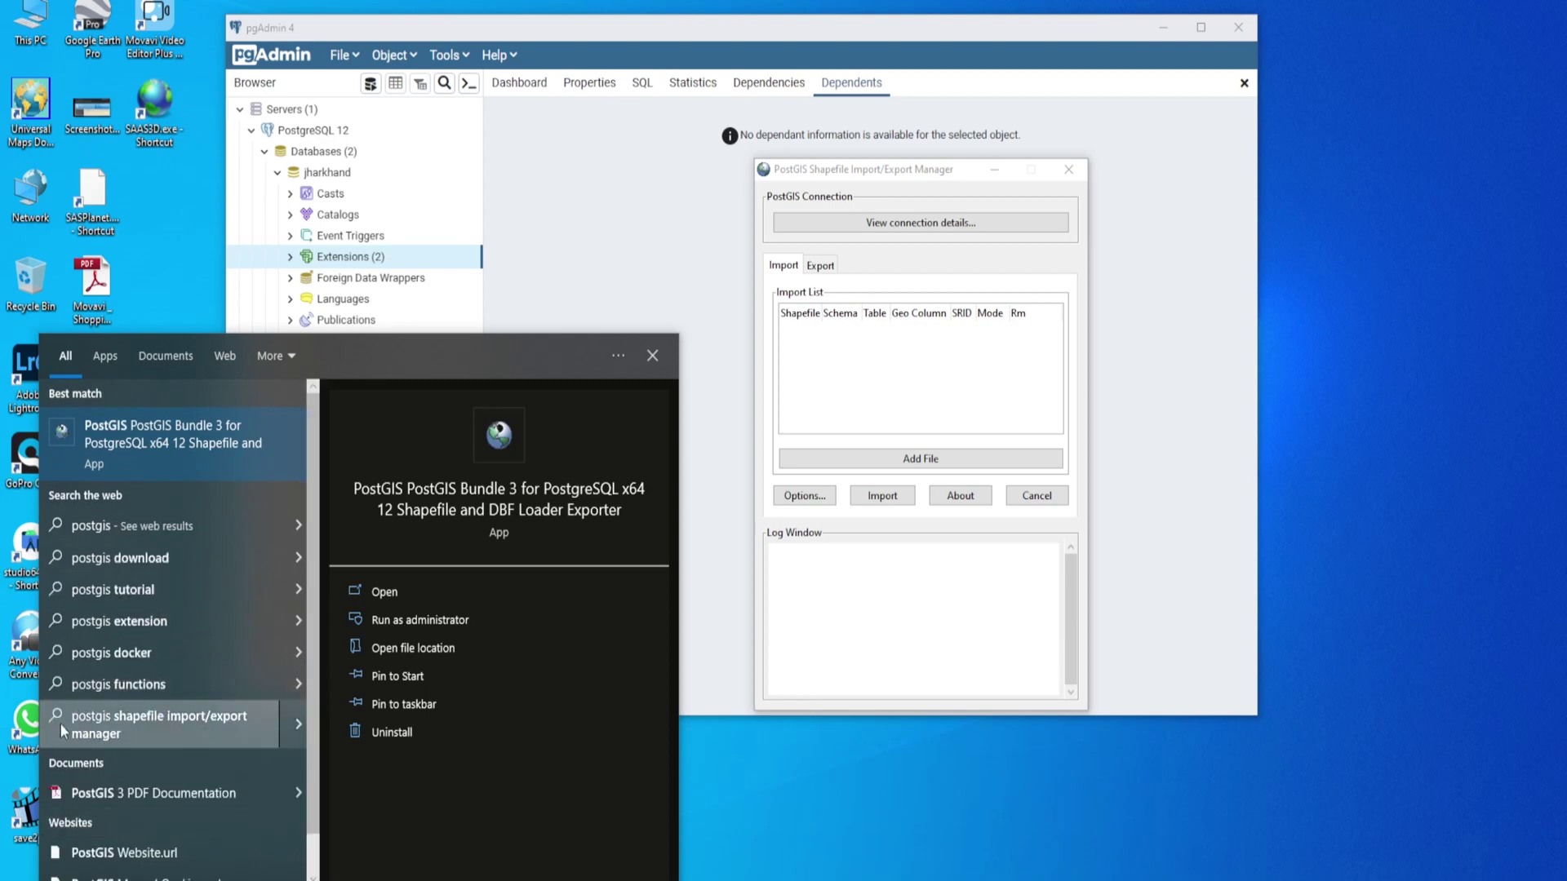
left_click(162, 448)
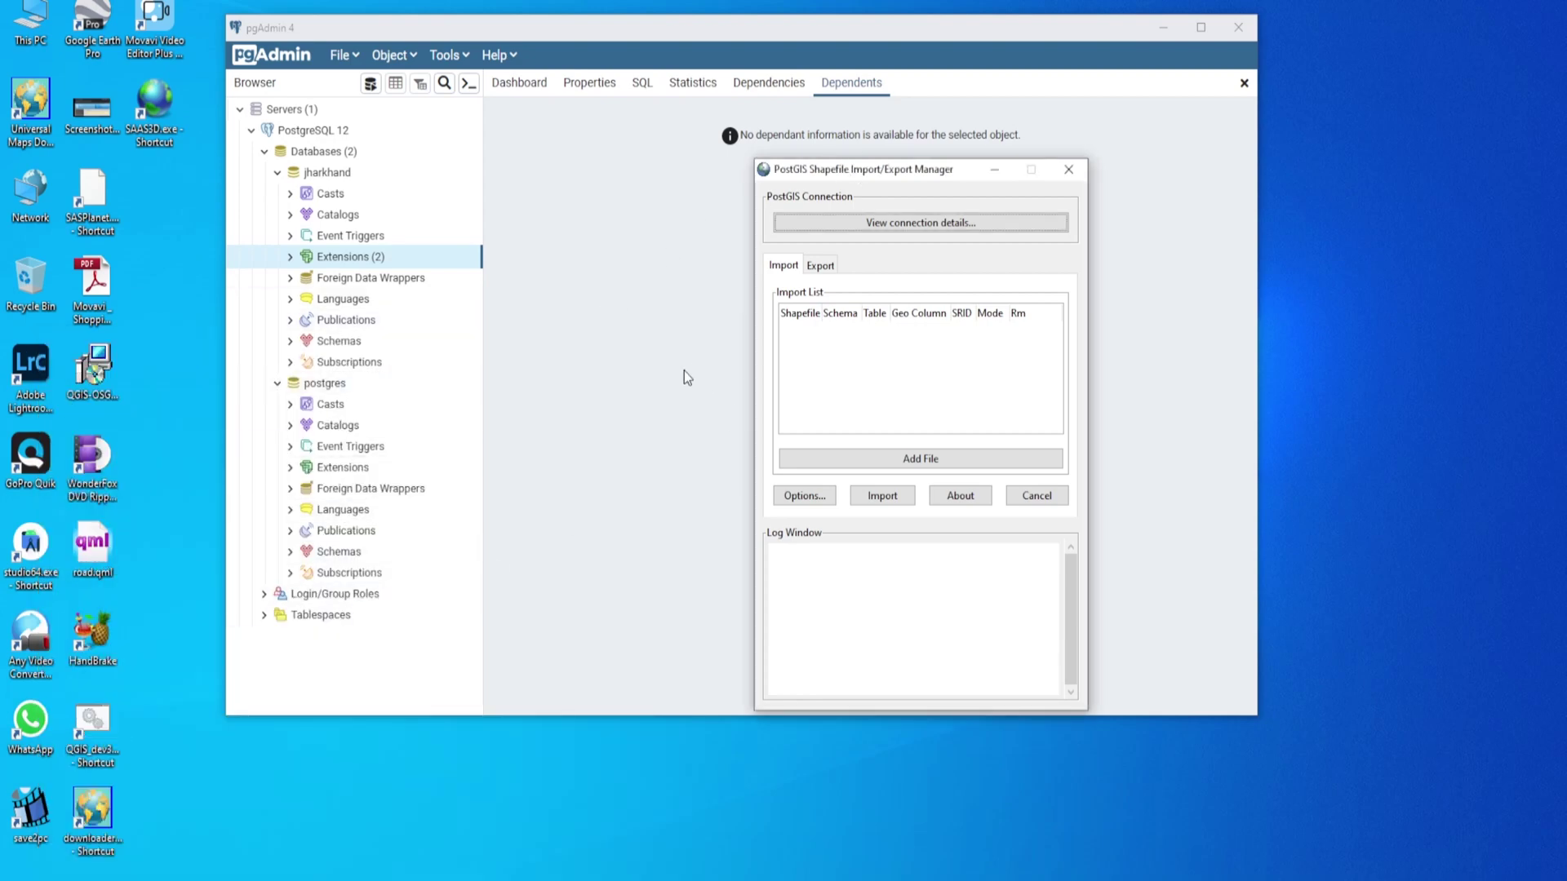
left_click_drag(822, 175, 752, 155)
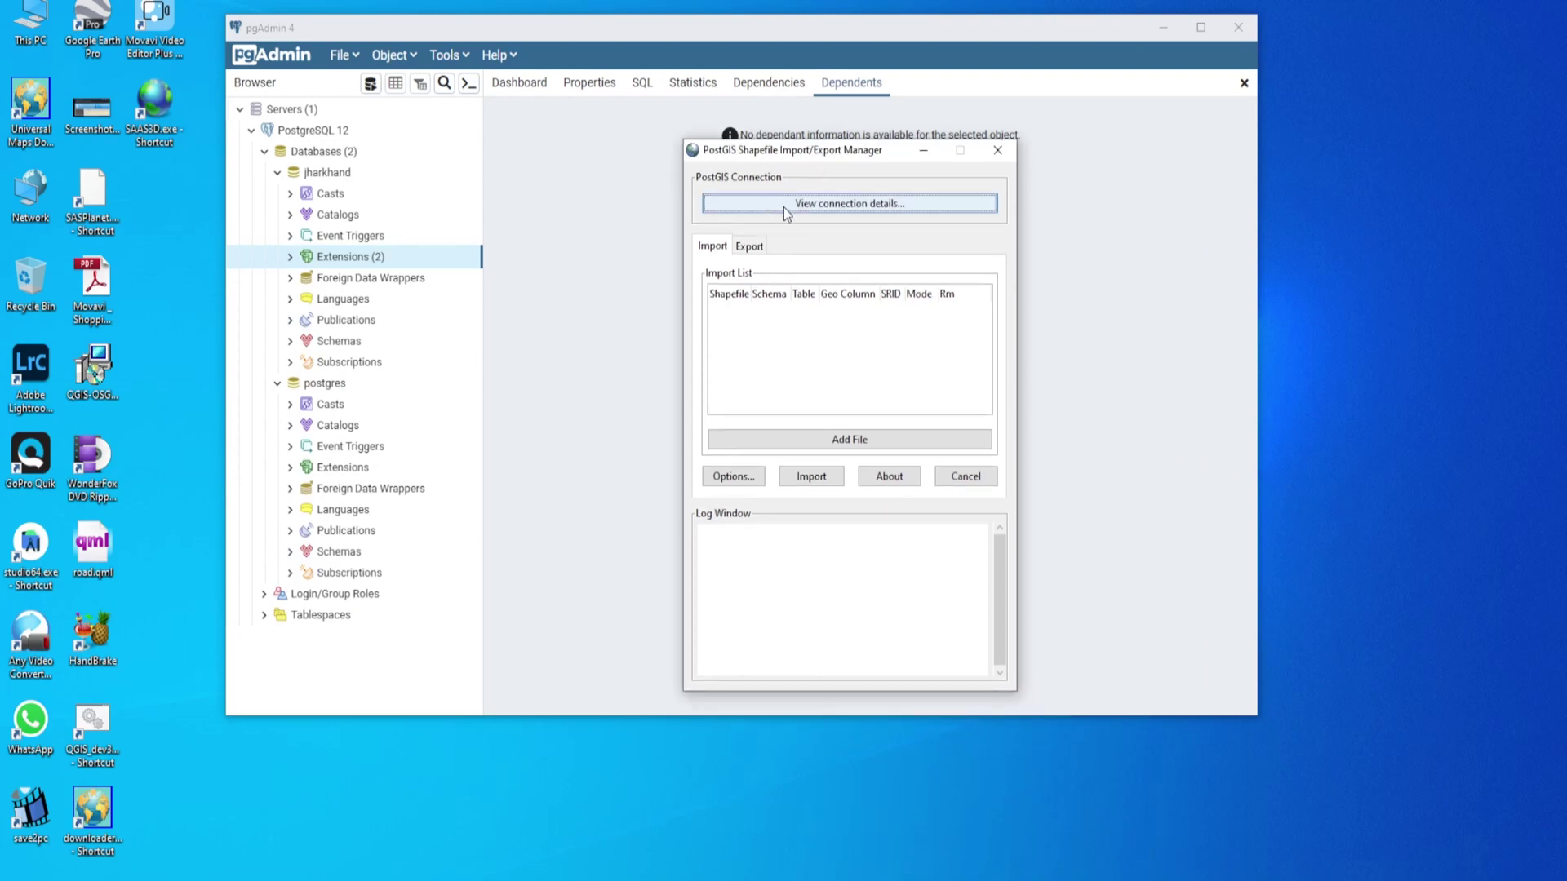
Connect the importer to the jharkhand database as postgres and confirm 'Connection succeeded' in the log
left_click(814, 205)
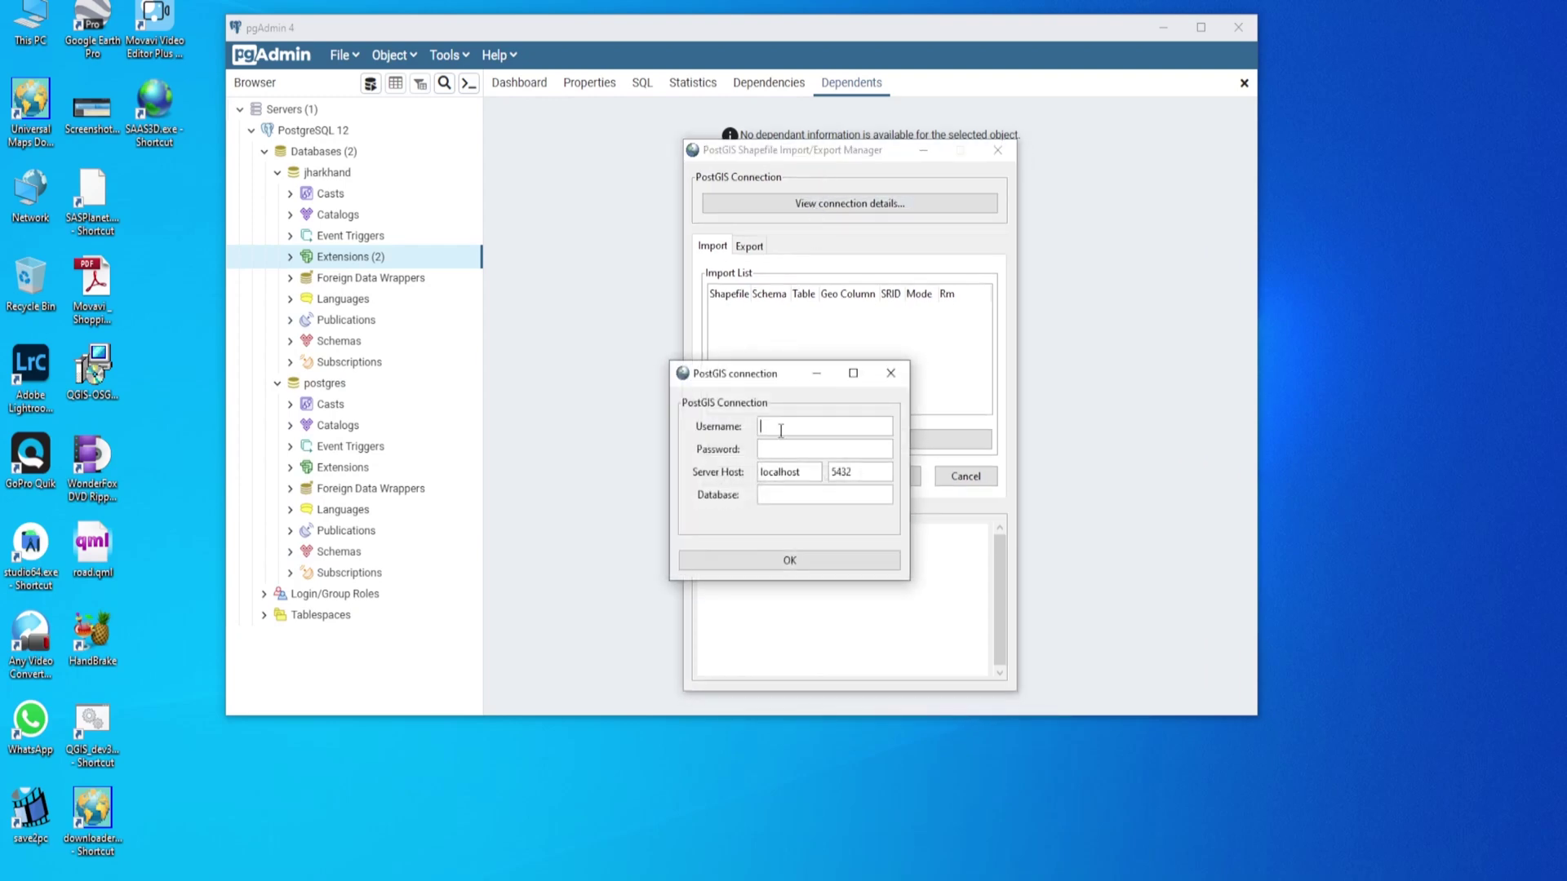
type("pos")
type("re")
type("gre")
key("Tab")
key("Tab")
key("Tab")
type("harkhand")
left_click_drag(817, 498, 759, 500)
left_click(790, 560)
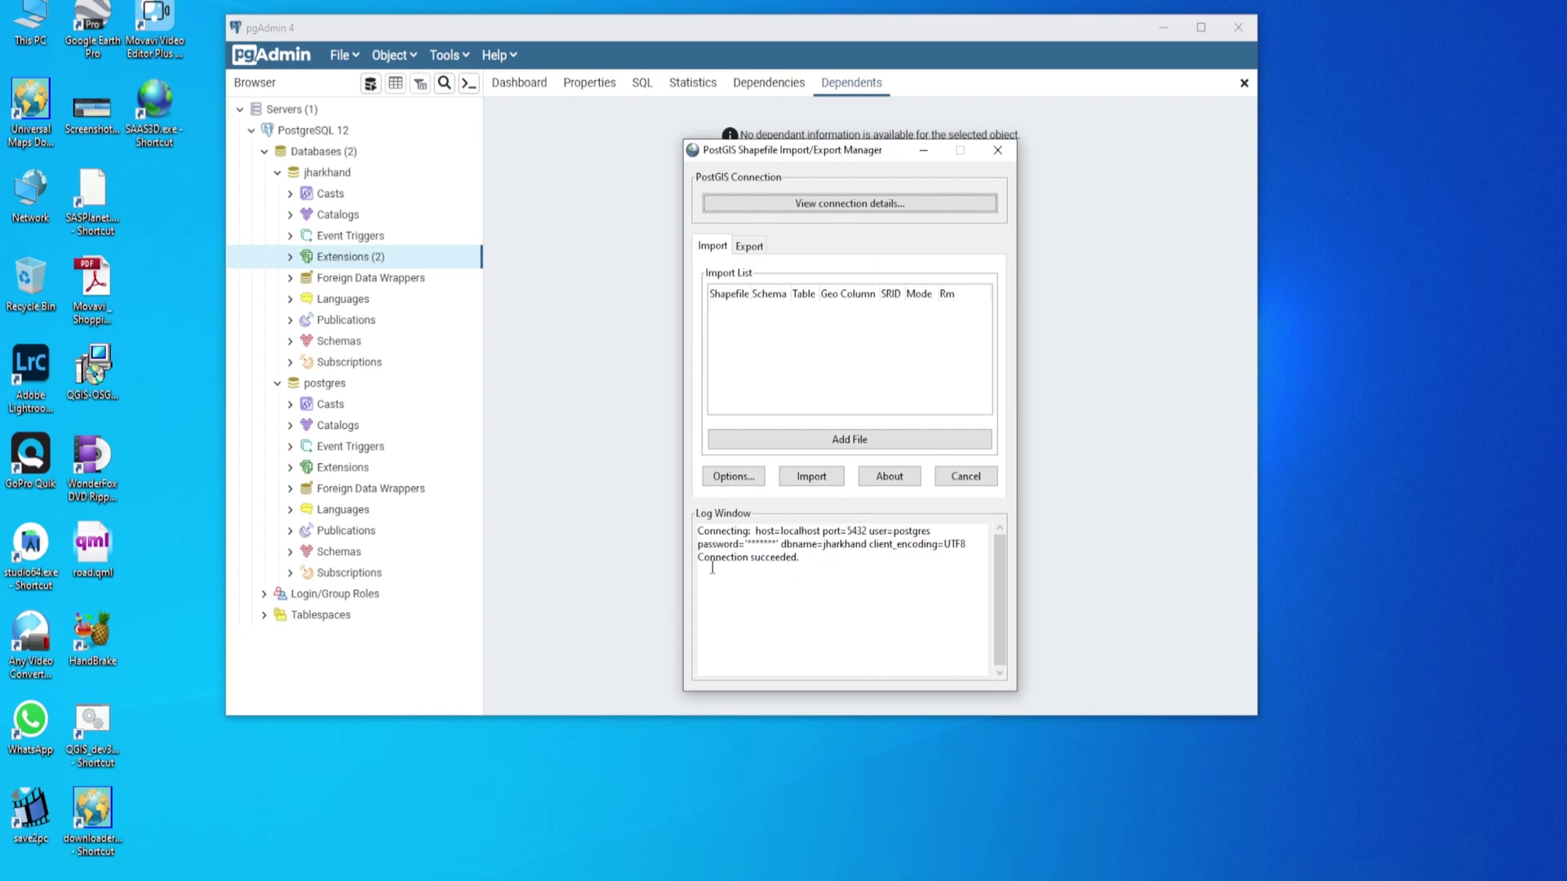
left_click_drag(700, 557, 817, 556)
Add every shapefile in E:\BasicQGIS_Data\Jharkhand\Shape except roads_lcc.shp to the import list
left_click(819, 594)
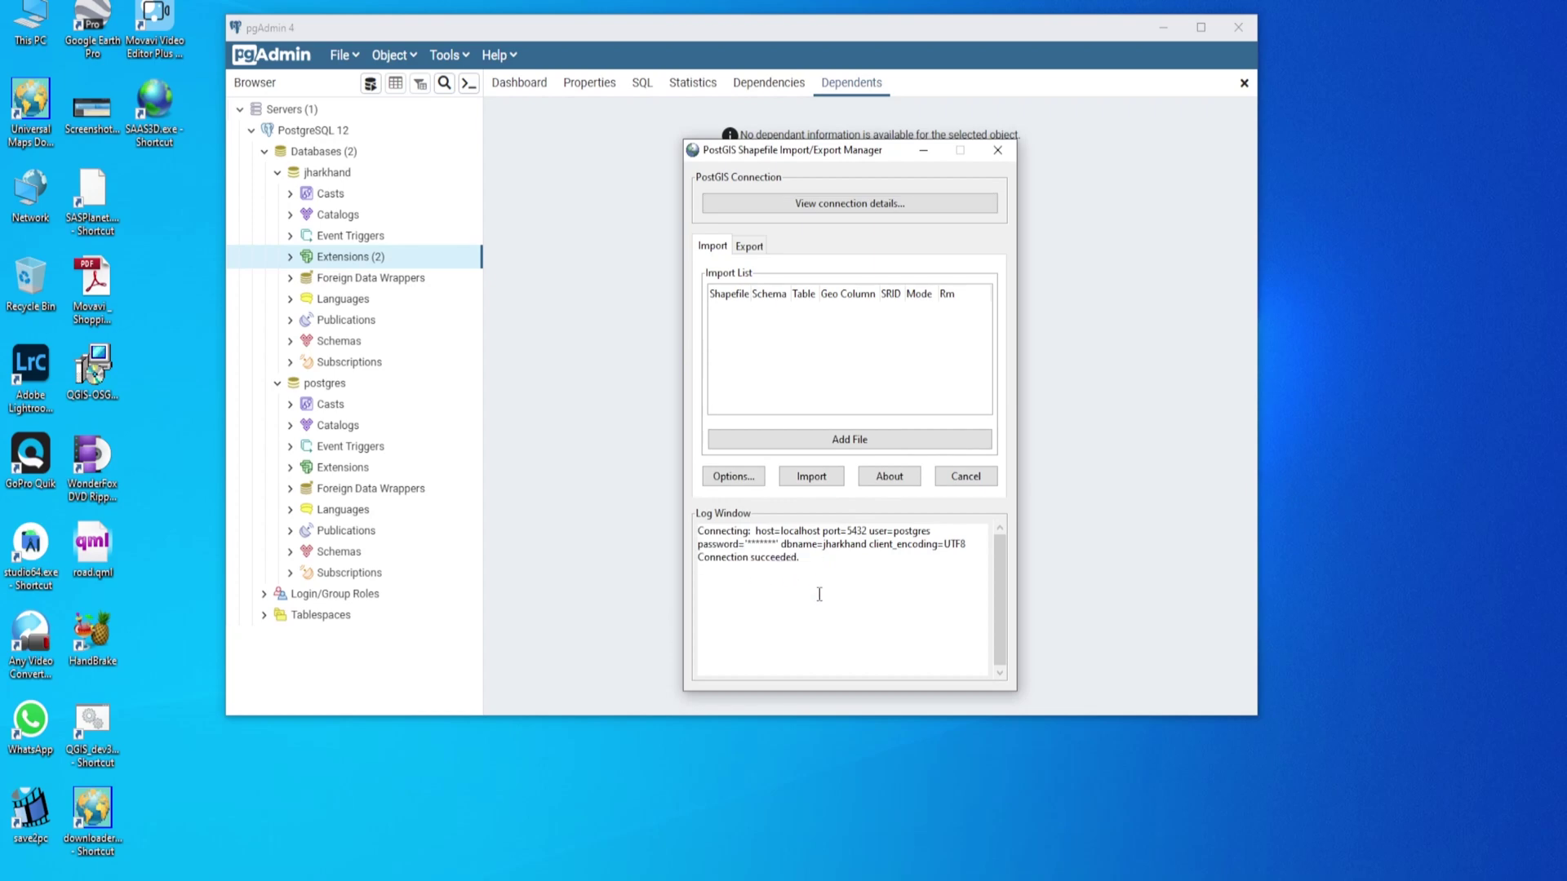
left_click(834, 448)
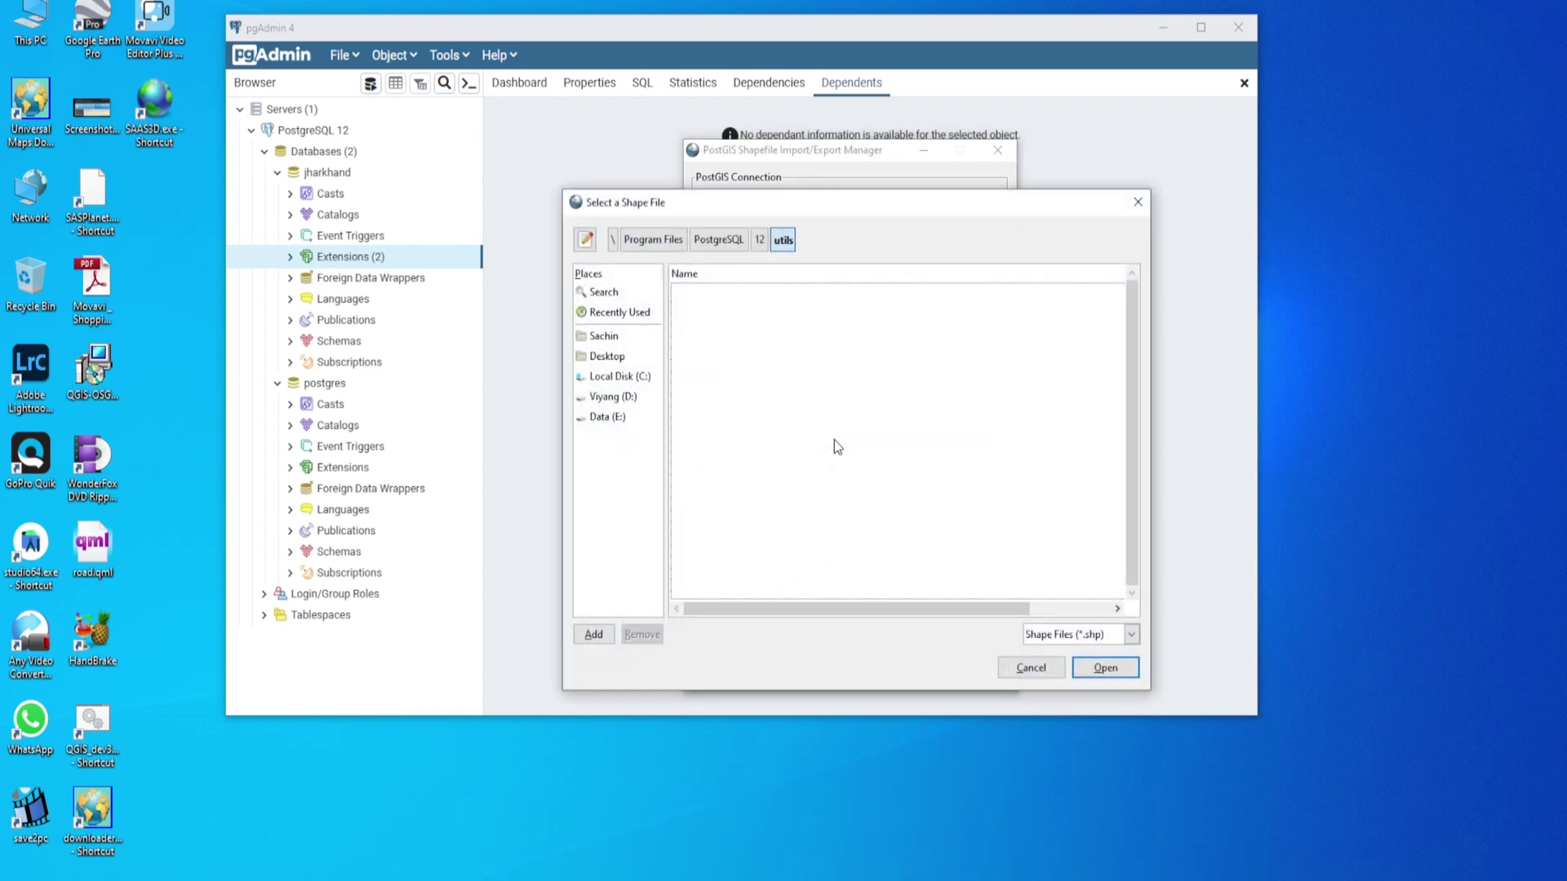
left_click(619, 418)
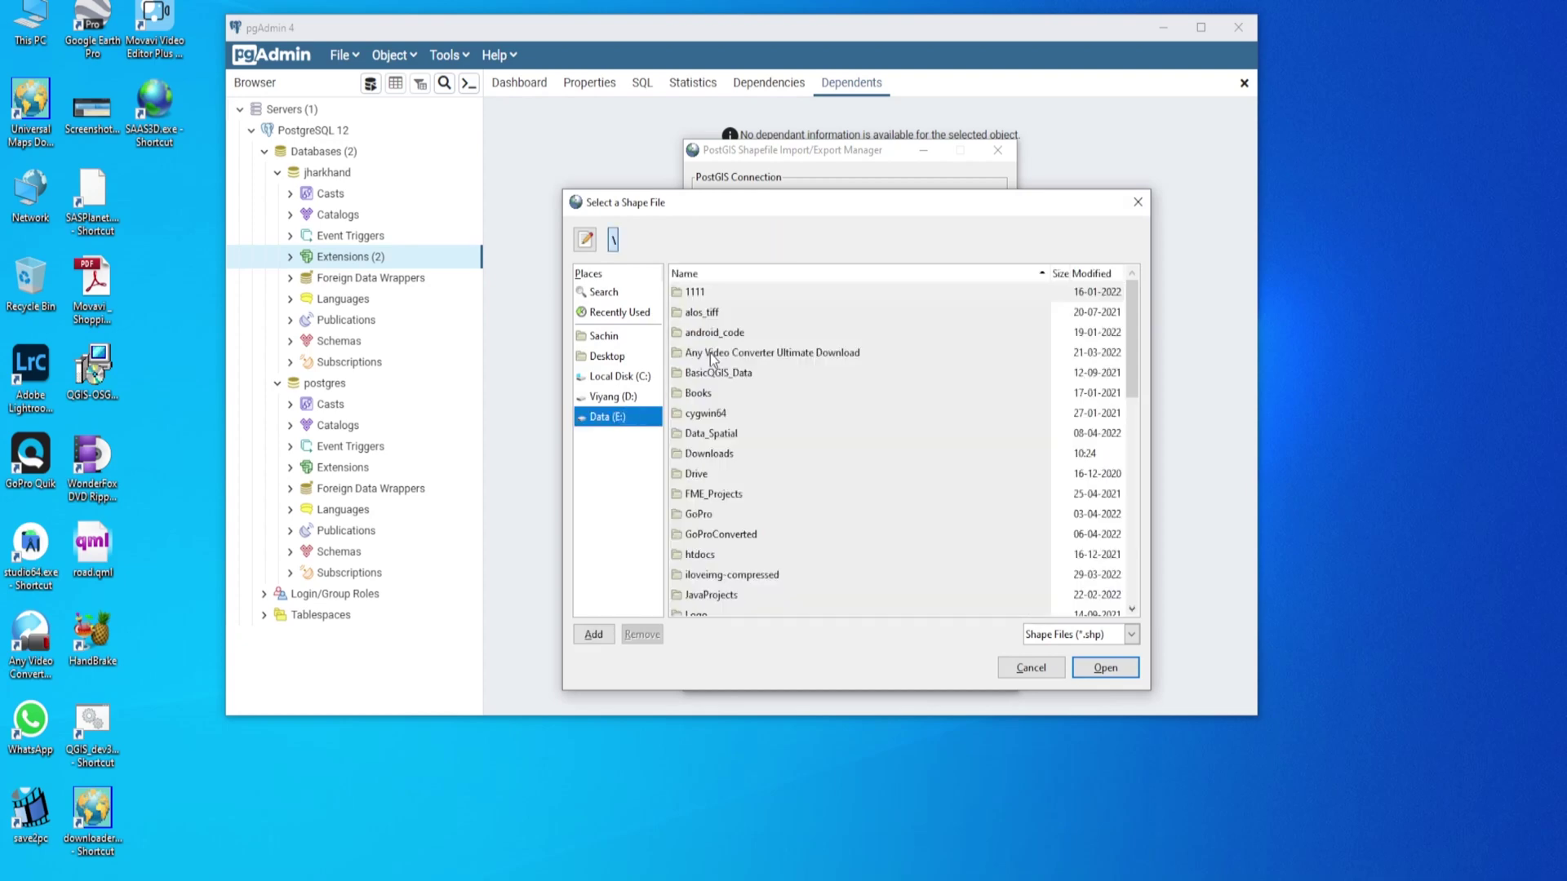
scroll(726, 479, "down", 2)
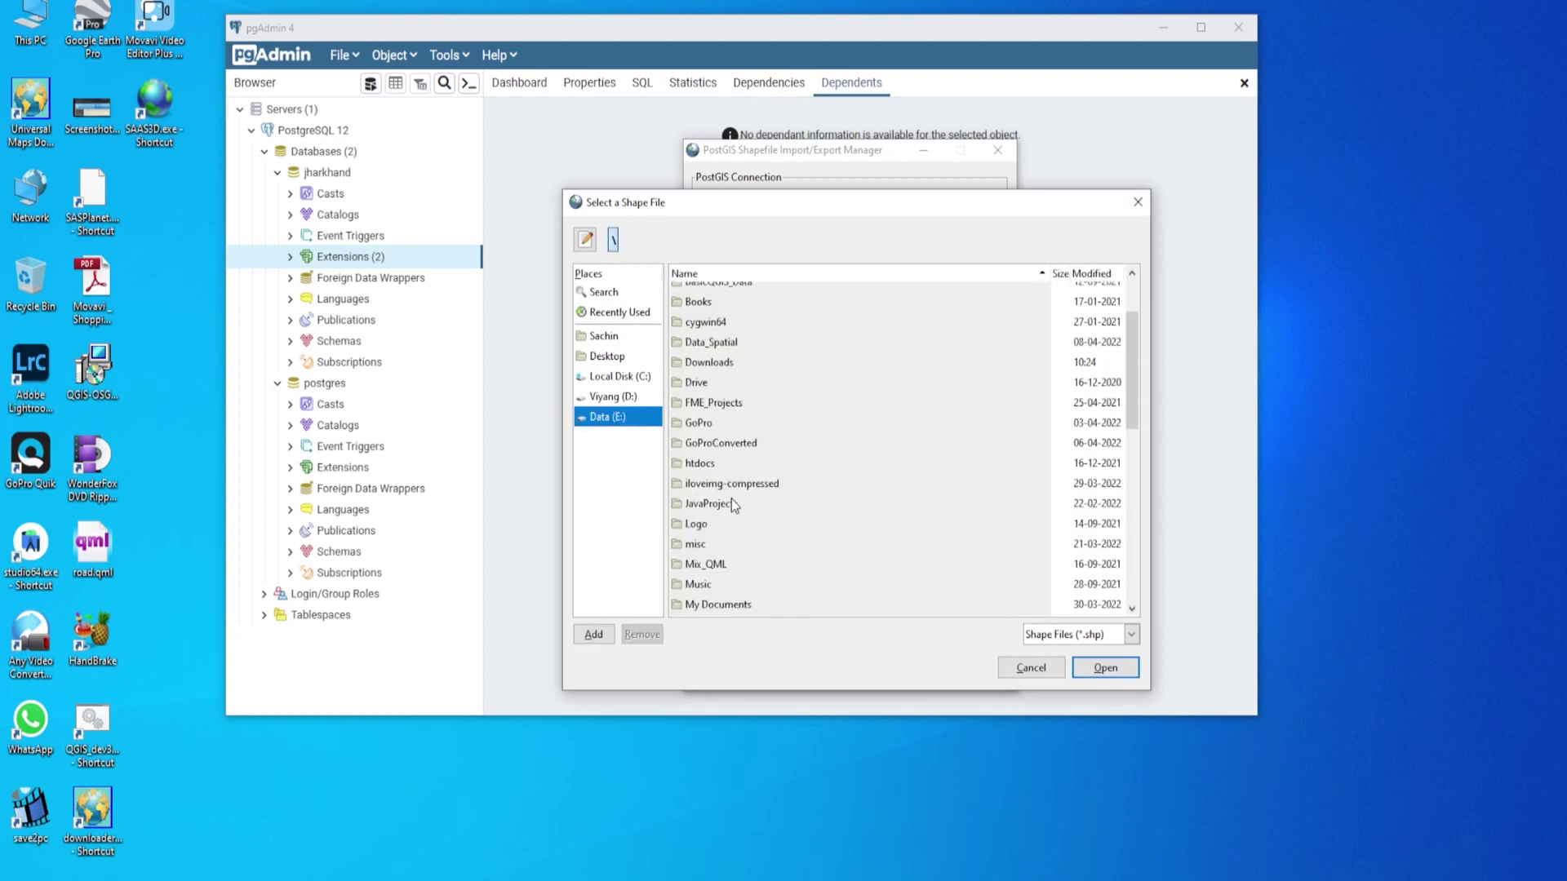
scroll(732, 499, "up", 2)
double_click(719, 375)
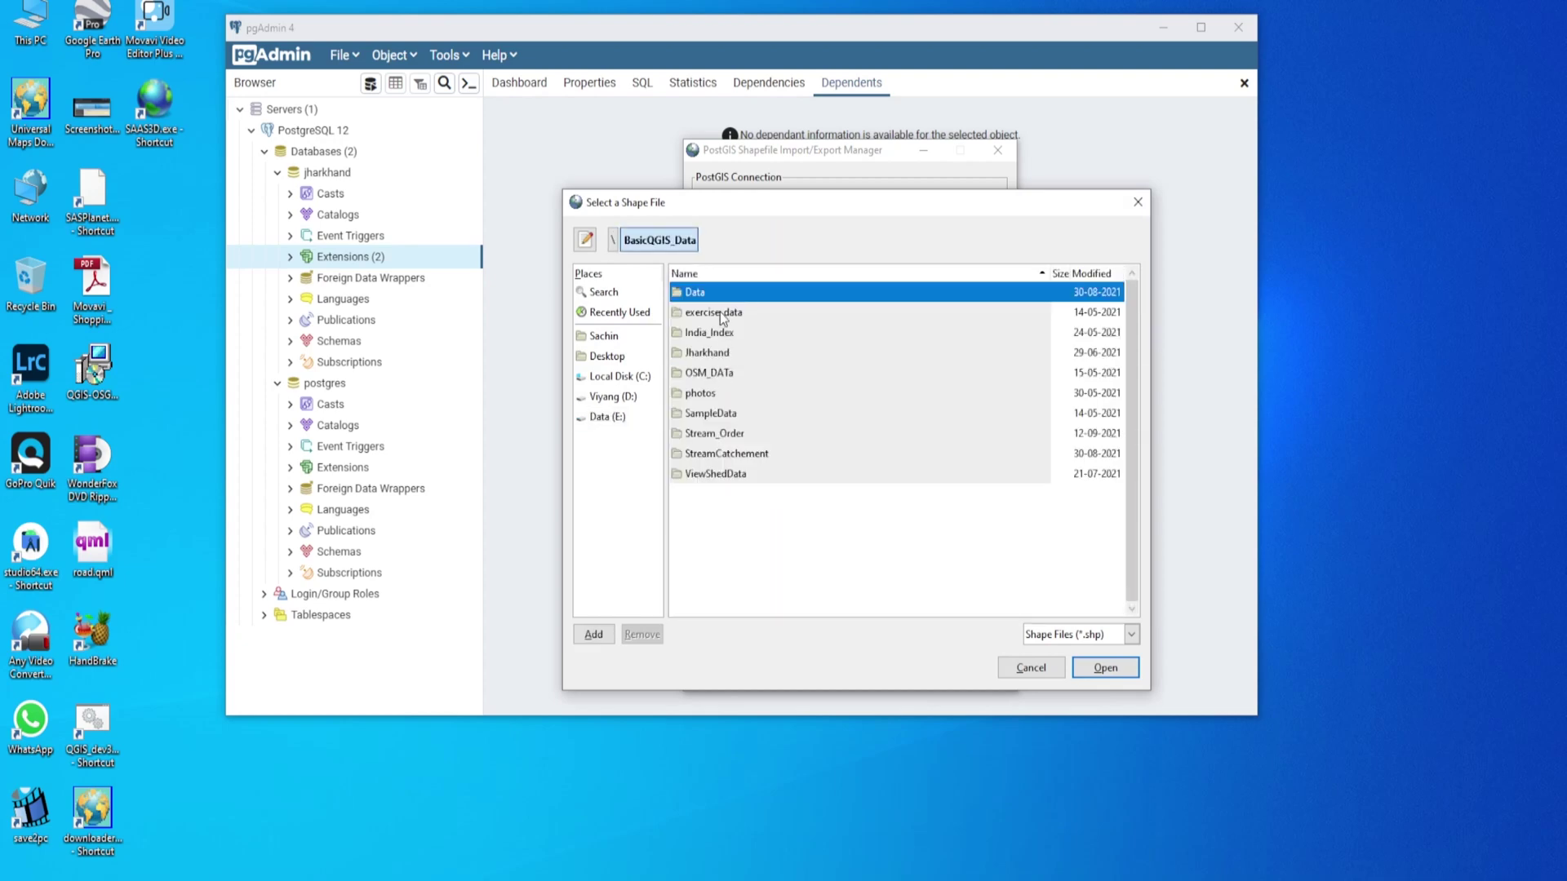
double_click(723, 355)
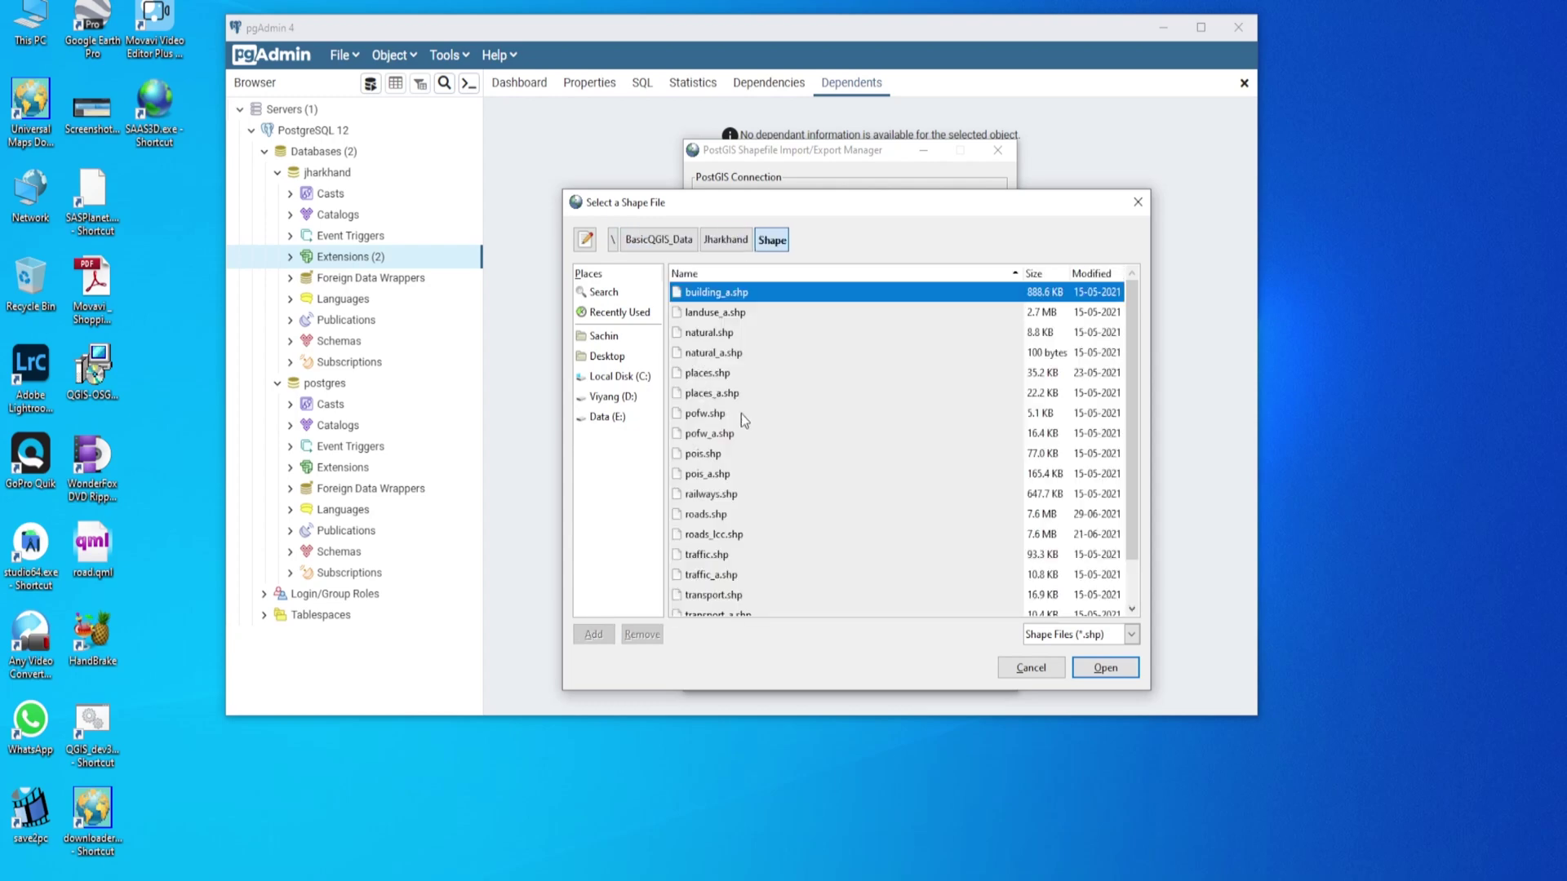
scroll(731, 514, "down", 1)
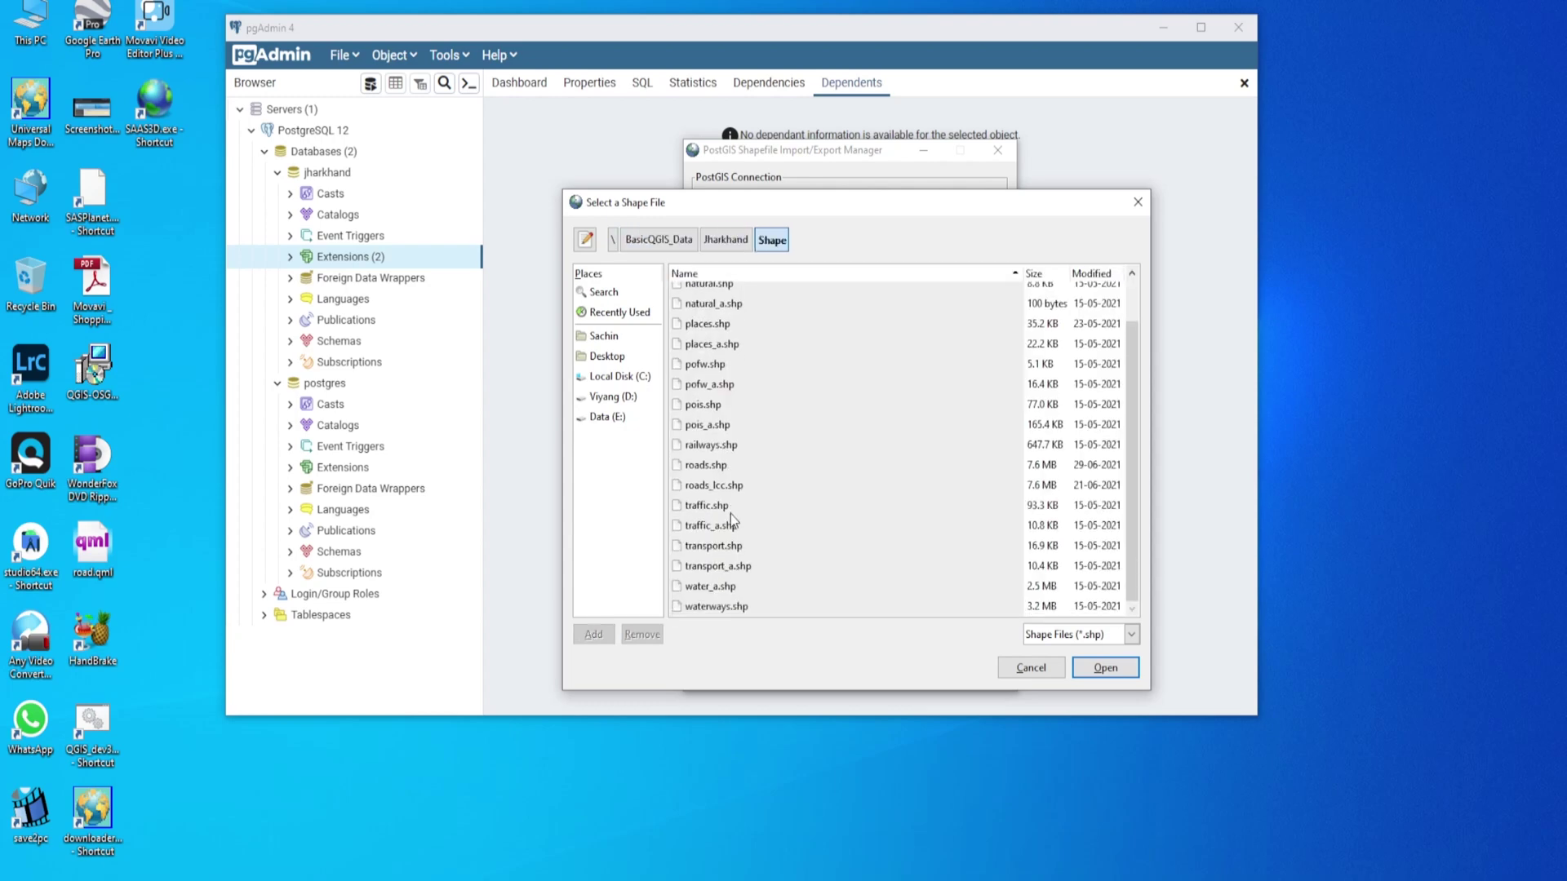
key("ctrl+a")
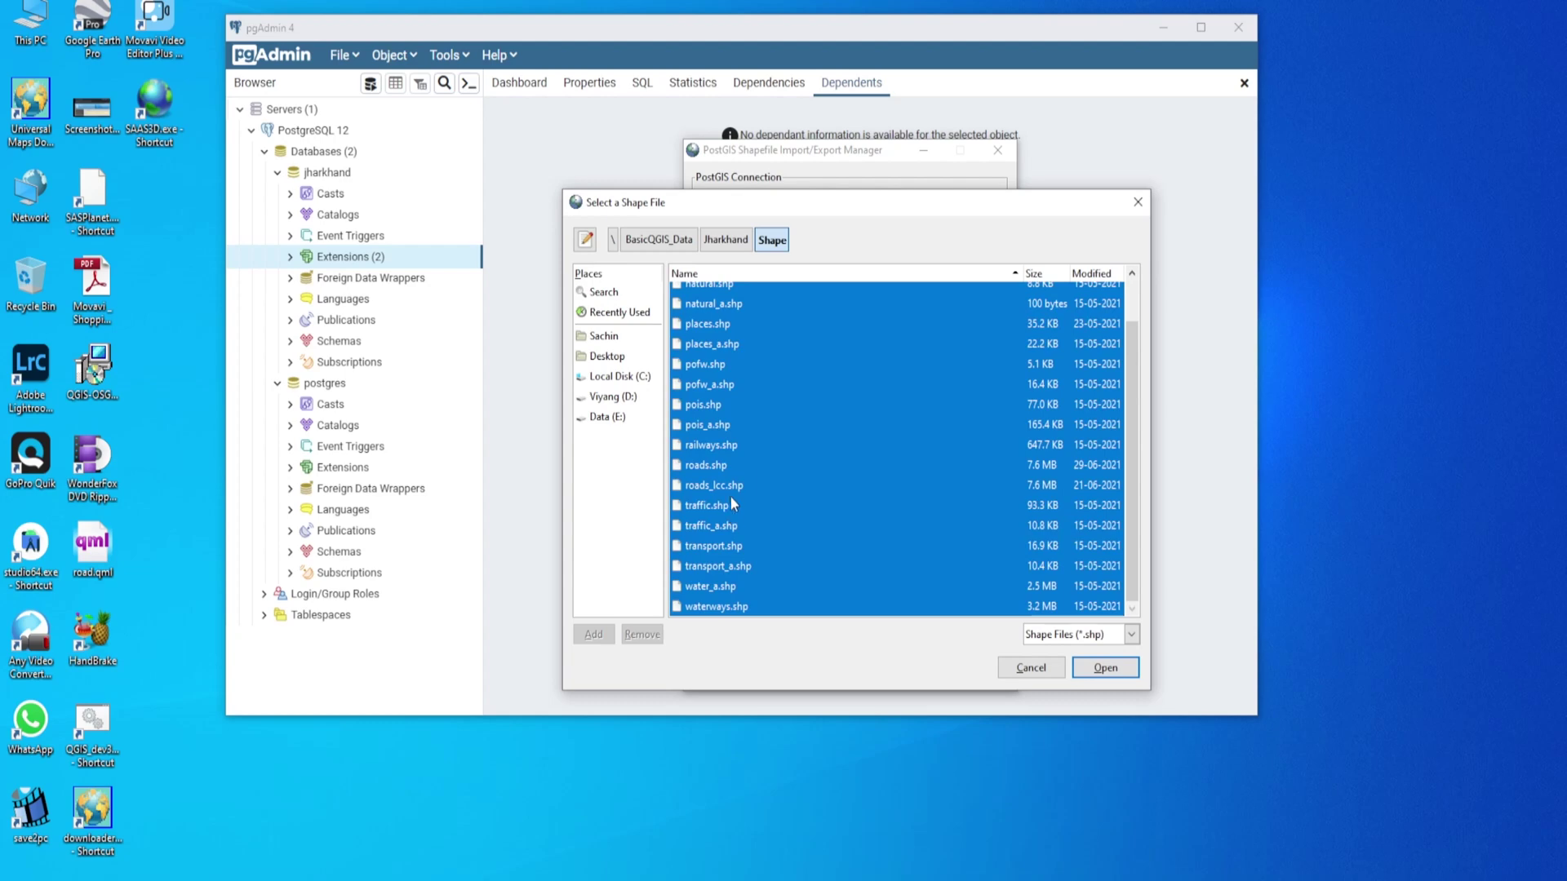
left_click(729, 489, "ctrl")
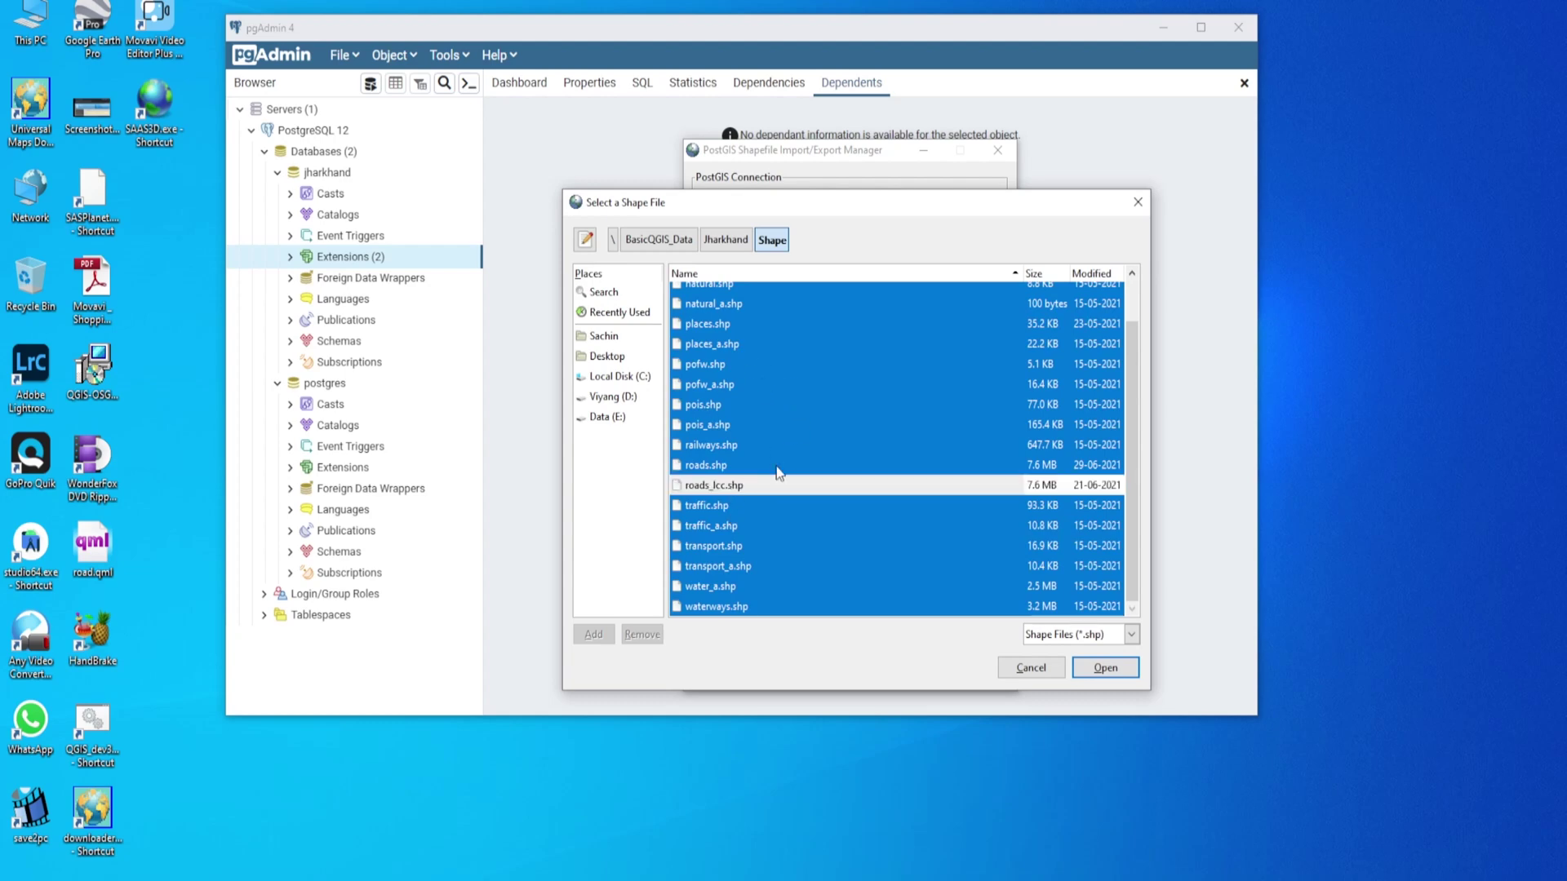
left_click(1113, 668)
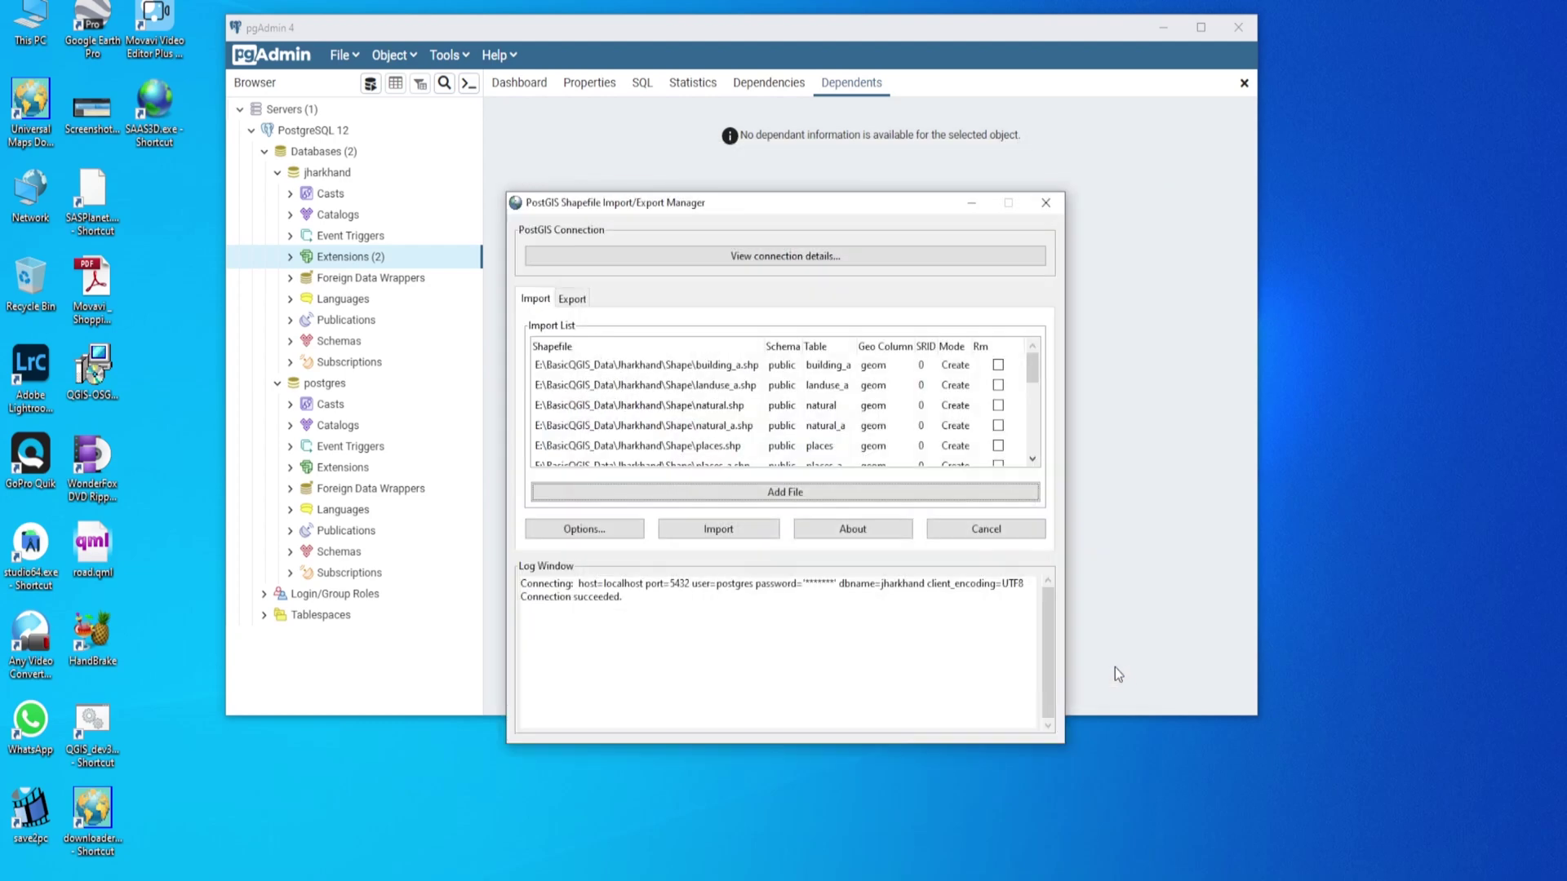
scroll(668, 422, "down", 1)
scroll(663, 413, "down", 2)
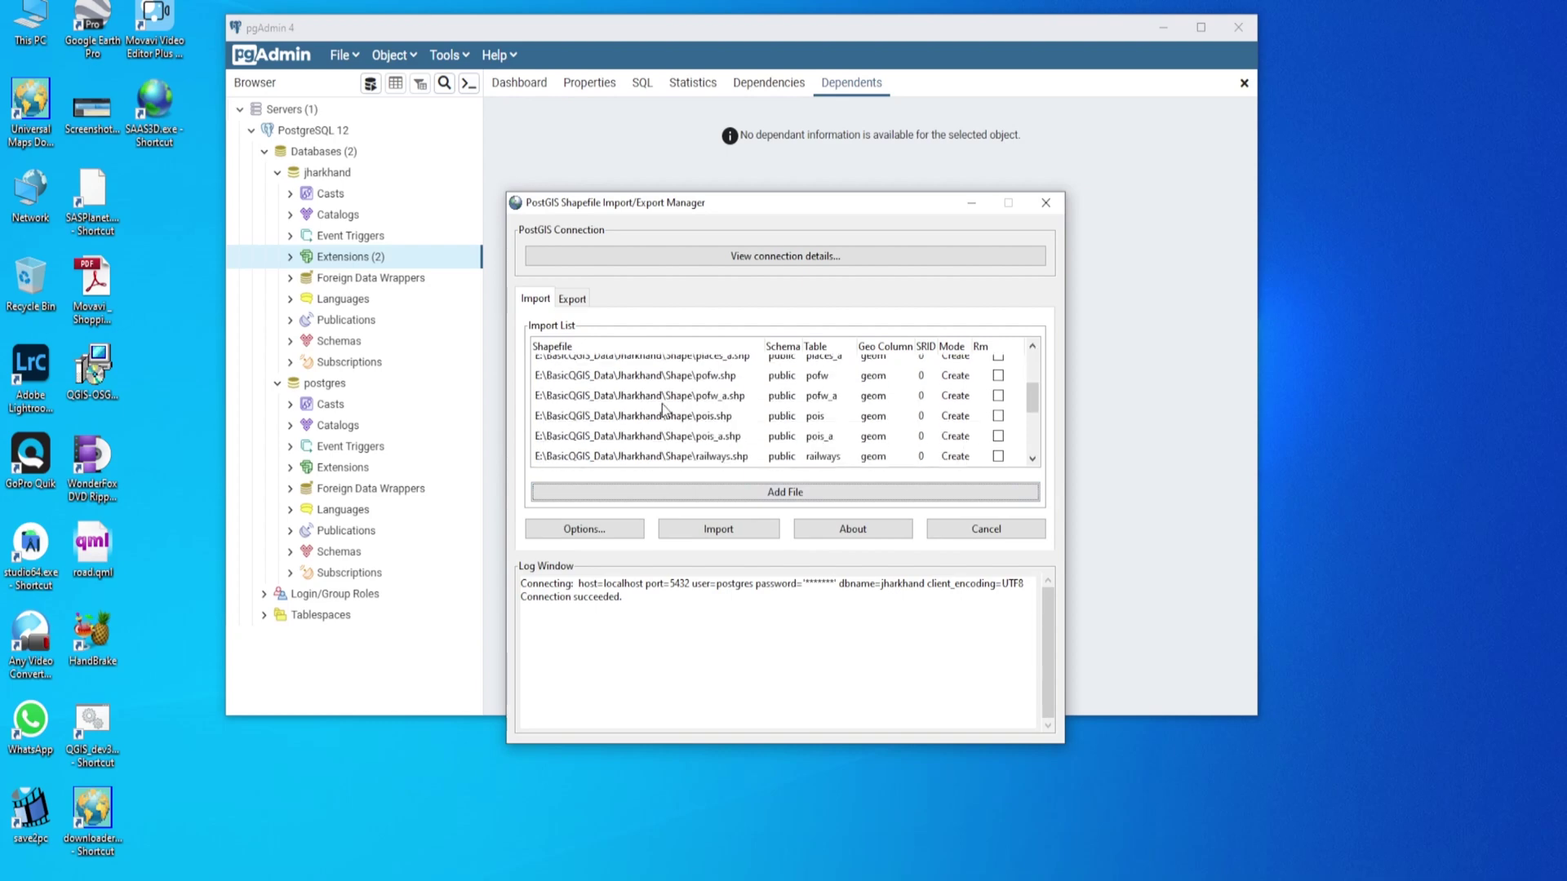
scroll(664, 413, "down", 2)
scroll(664, 414, "down", 1)
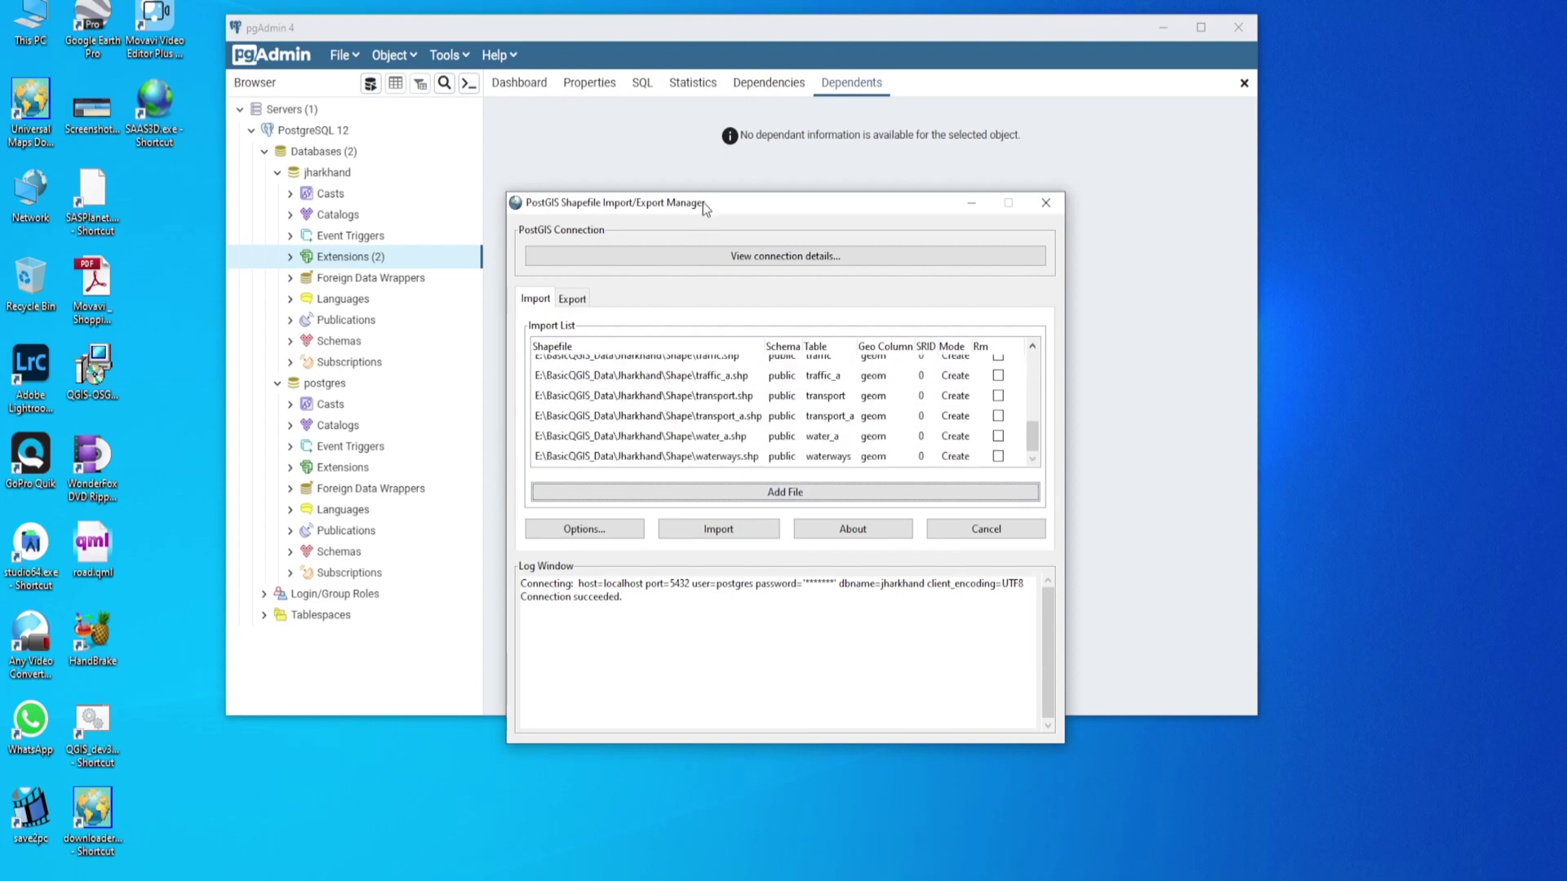
scroll(656, 424, "up", 1)
scroll(656, 423, "up", 2)
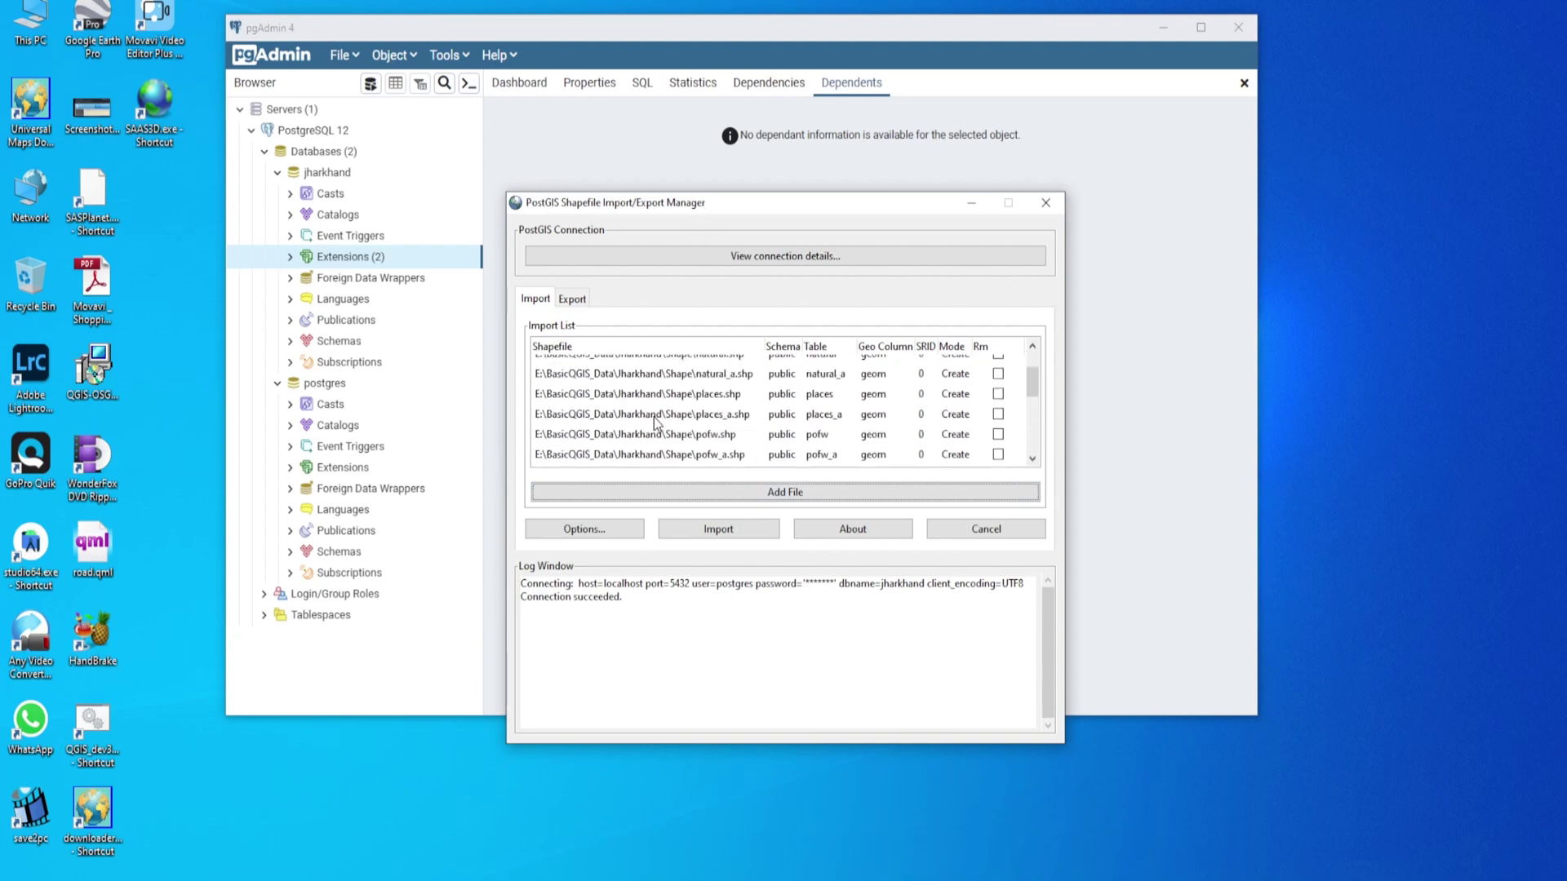
scroll(656, 424, "up", 3)
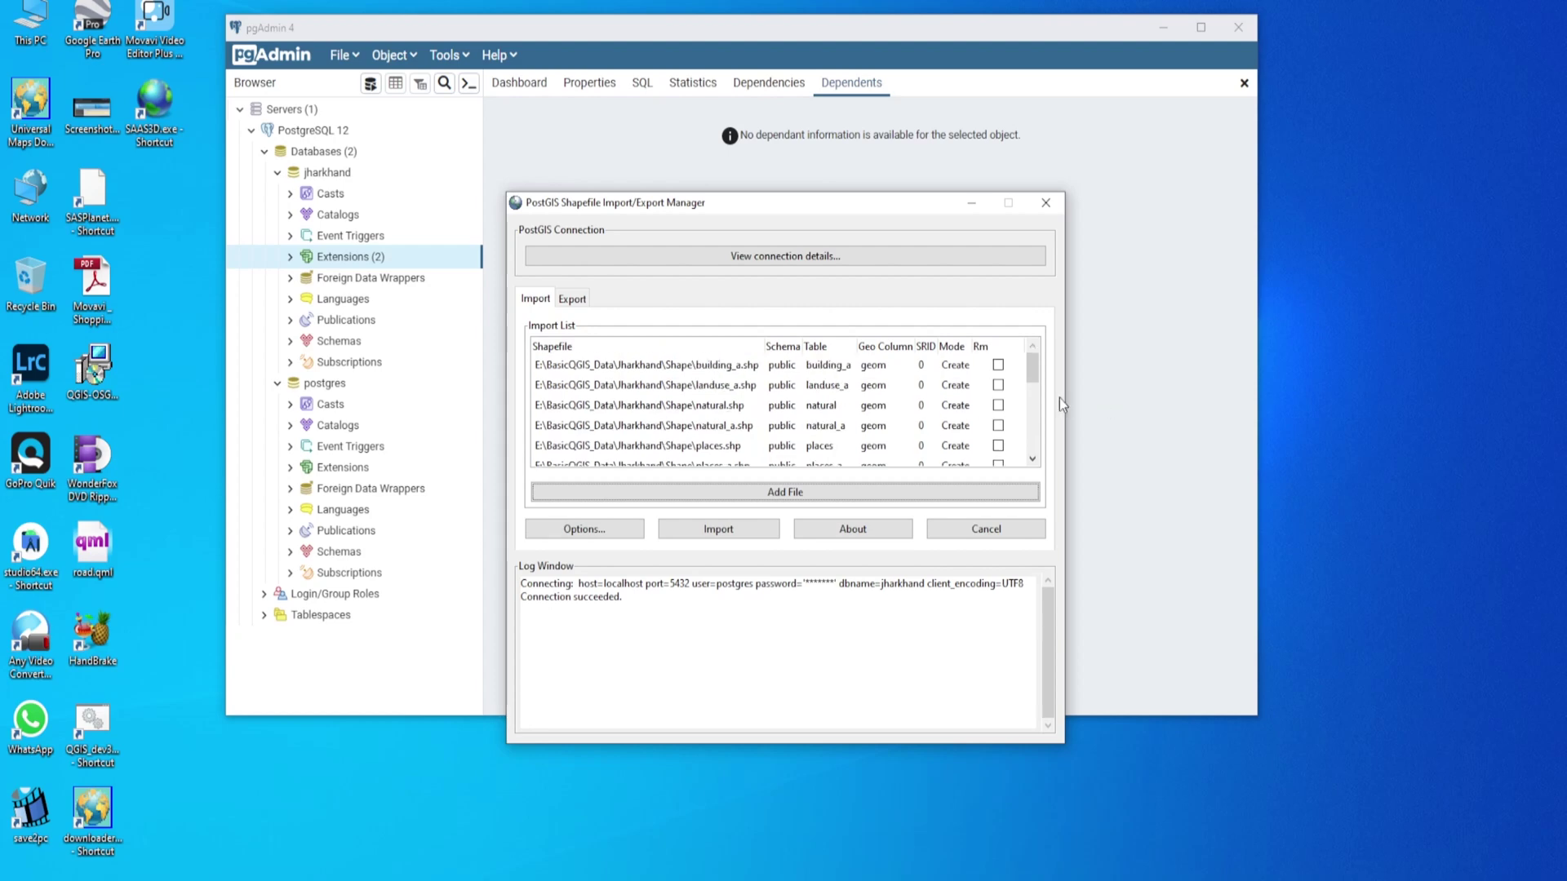
Select the building_a row and begin editing its SRID value
left_click(919, 365)
left_click(919, 365)
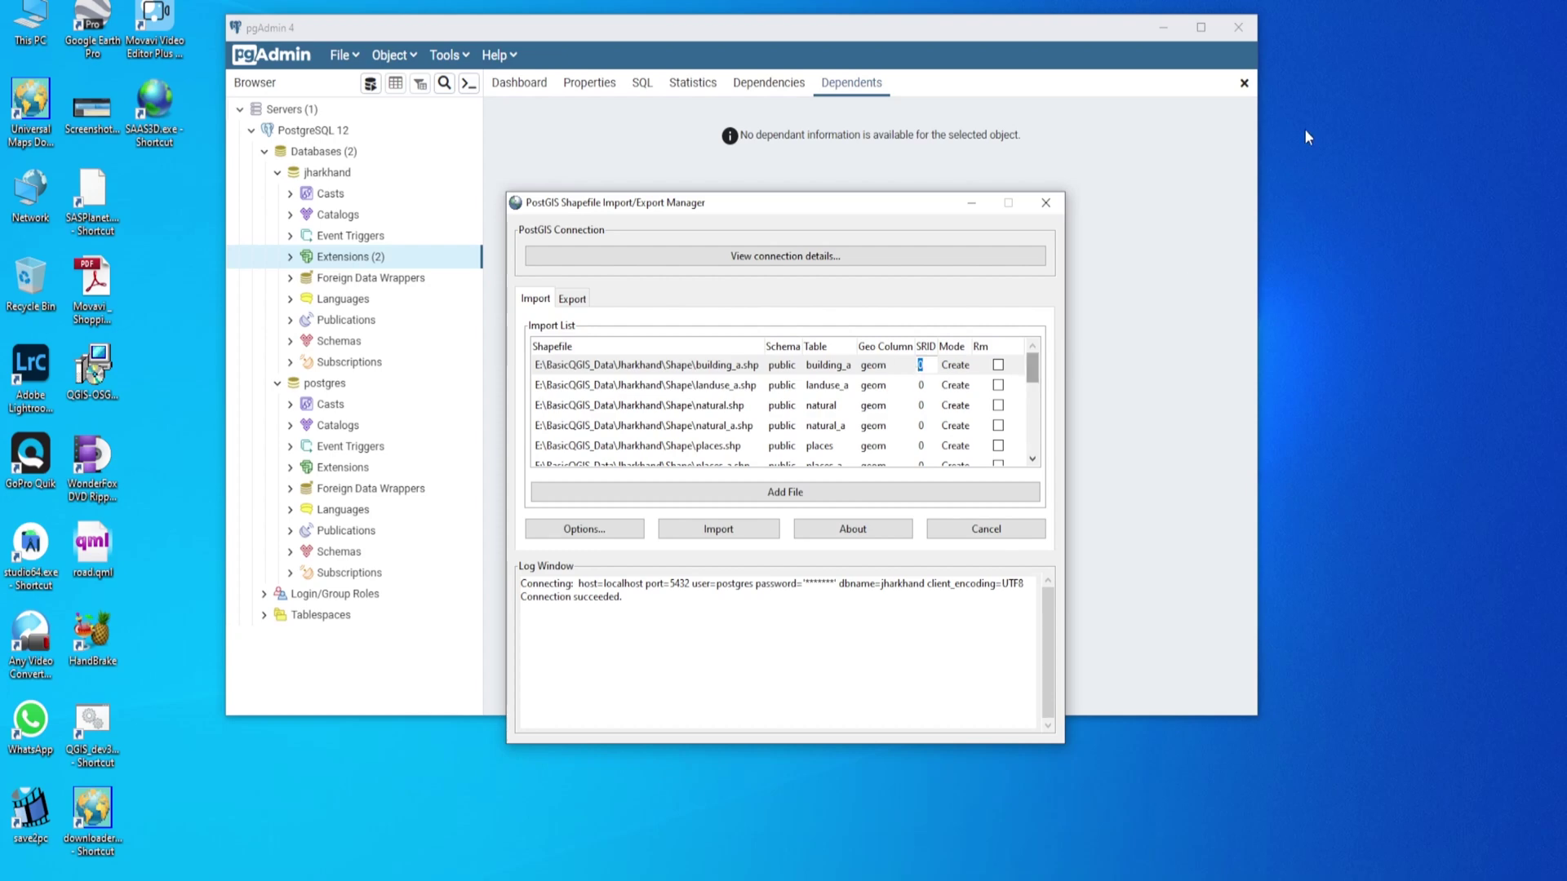
type("4326")
Copy building_a's 4326 SRID and apply it to landuse_a, natural, natural_a and places
key("ctrl+a")
key("ctrl+c")
left_click(922, 387)
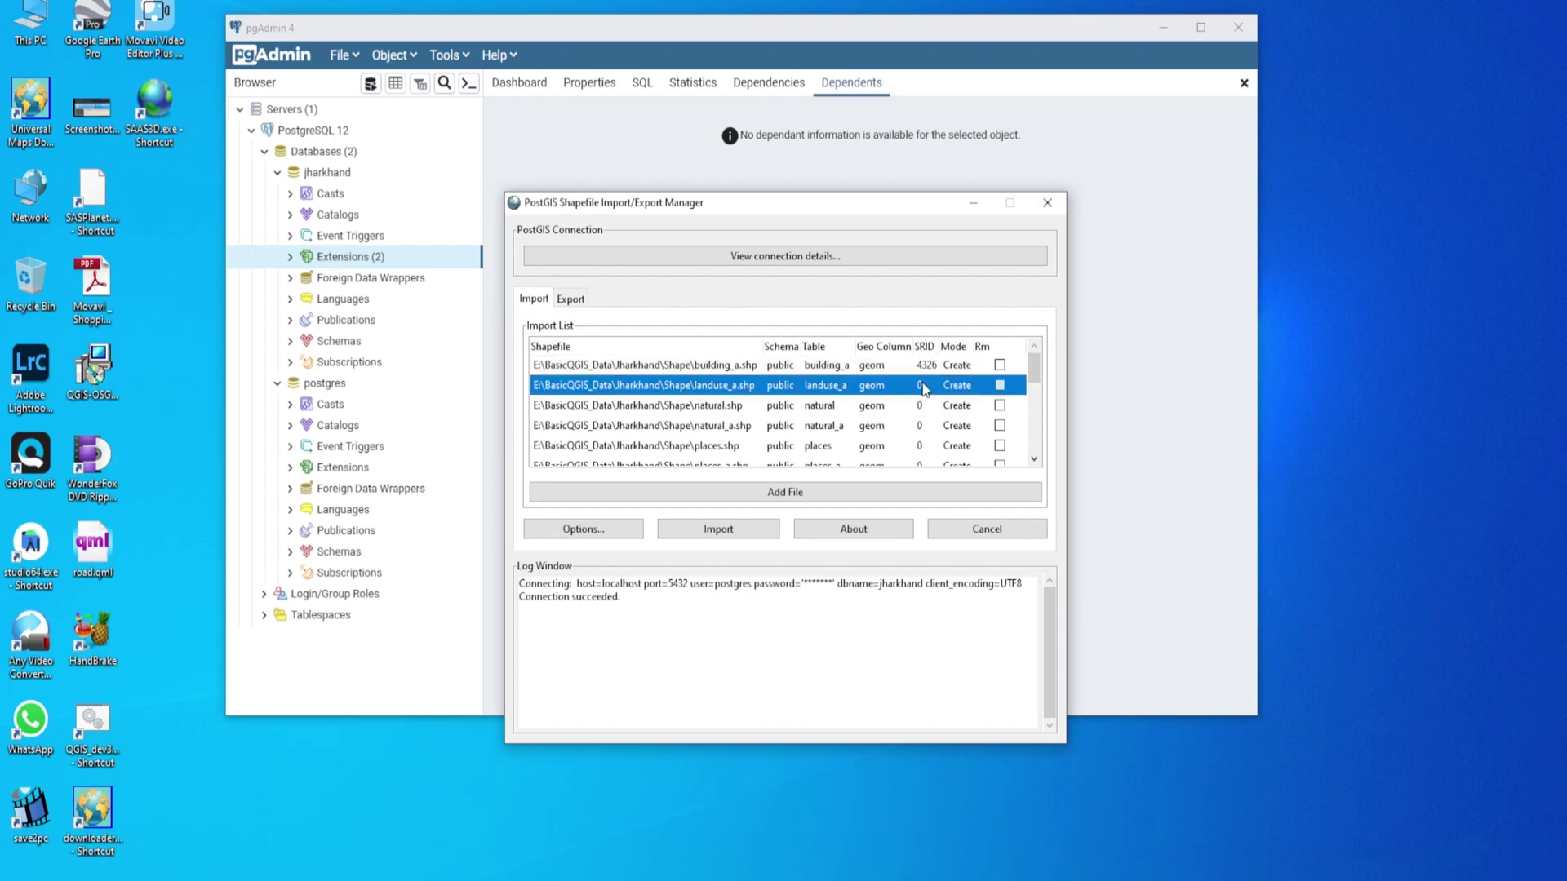
left_click(922, 389)
key("ctrl+v")
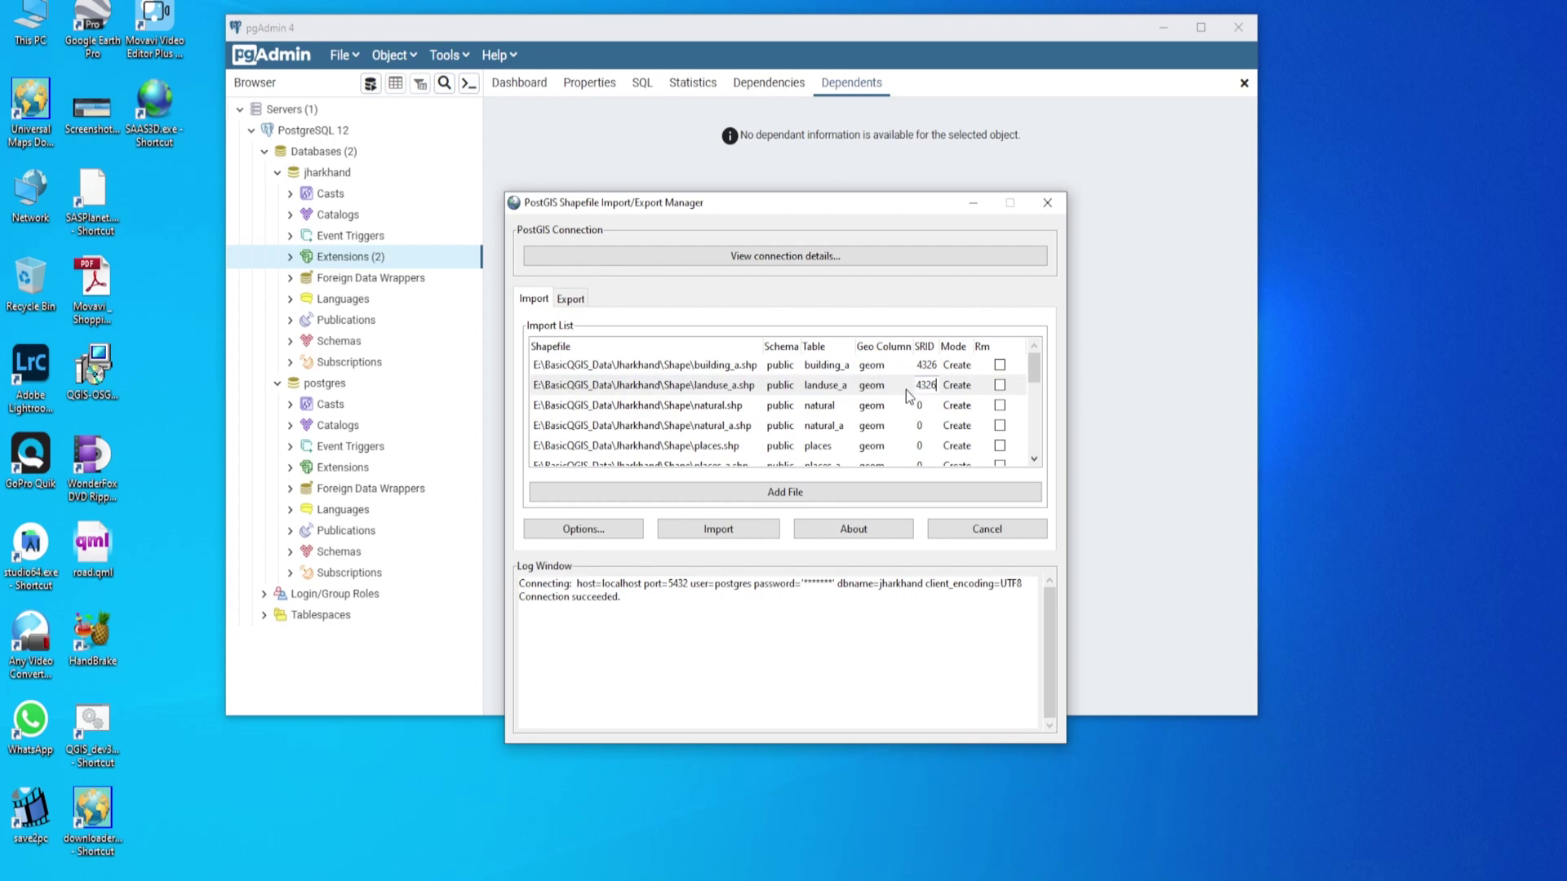
left_click(923, 410)
key("ctrl+v")
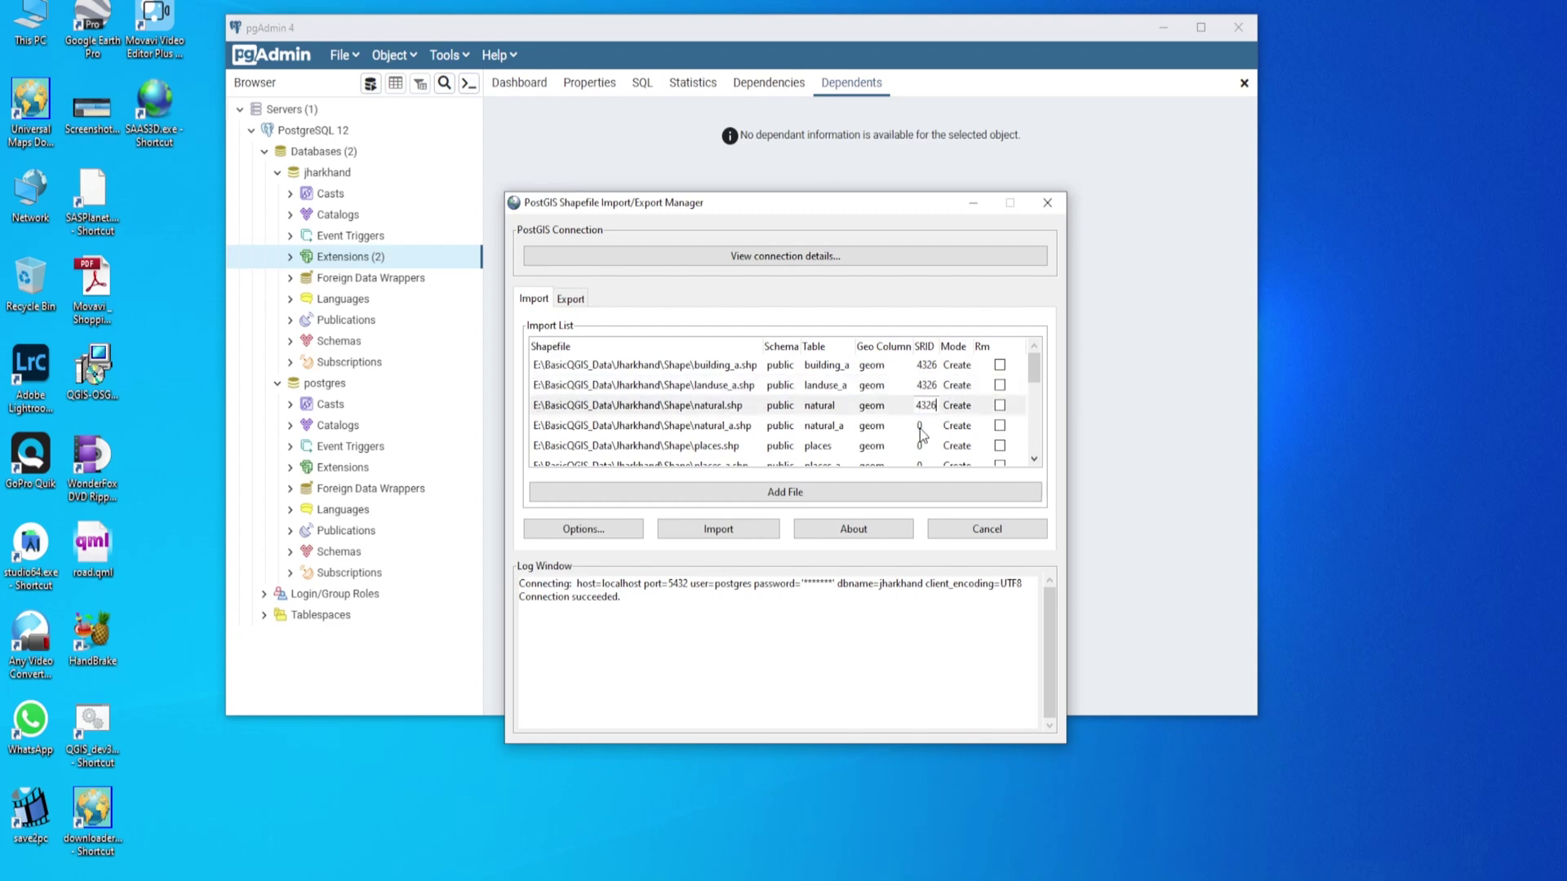
left_click(921, 426)
key("ctrl+v")
left_click(922, 446)
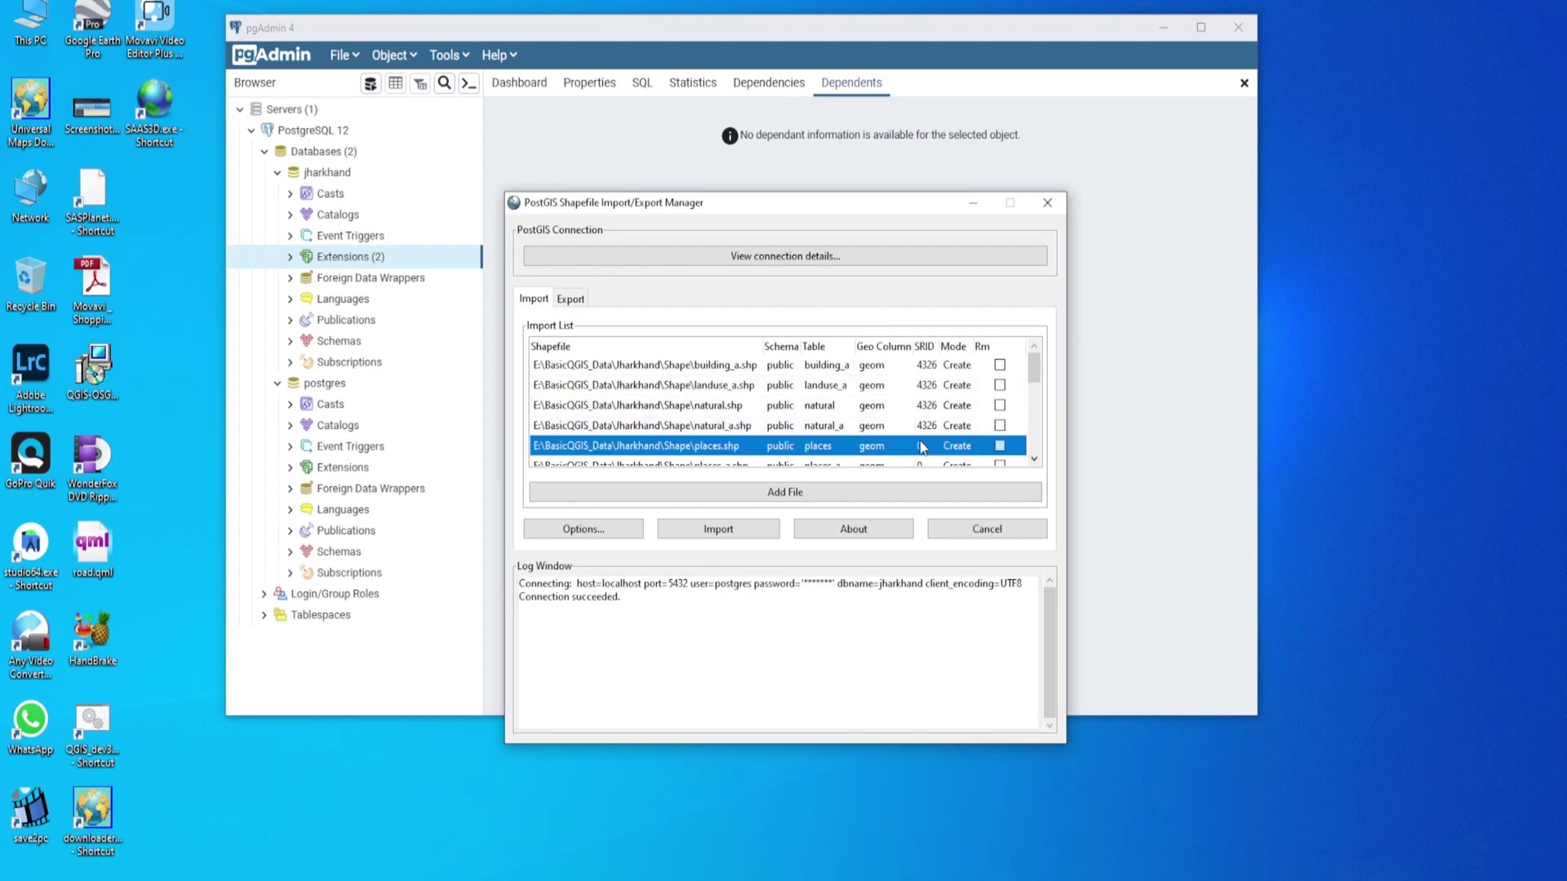
key("ctrl+v")
scroll(920, 441, "down", 1)
scroll(920, 442, "down", 2)
Set SRID 4326 for places_a, pofw, pofw_a, pois and pois_a
left_click(919, 408)
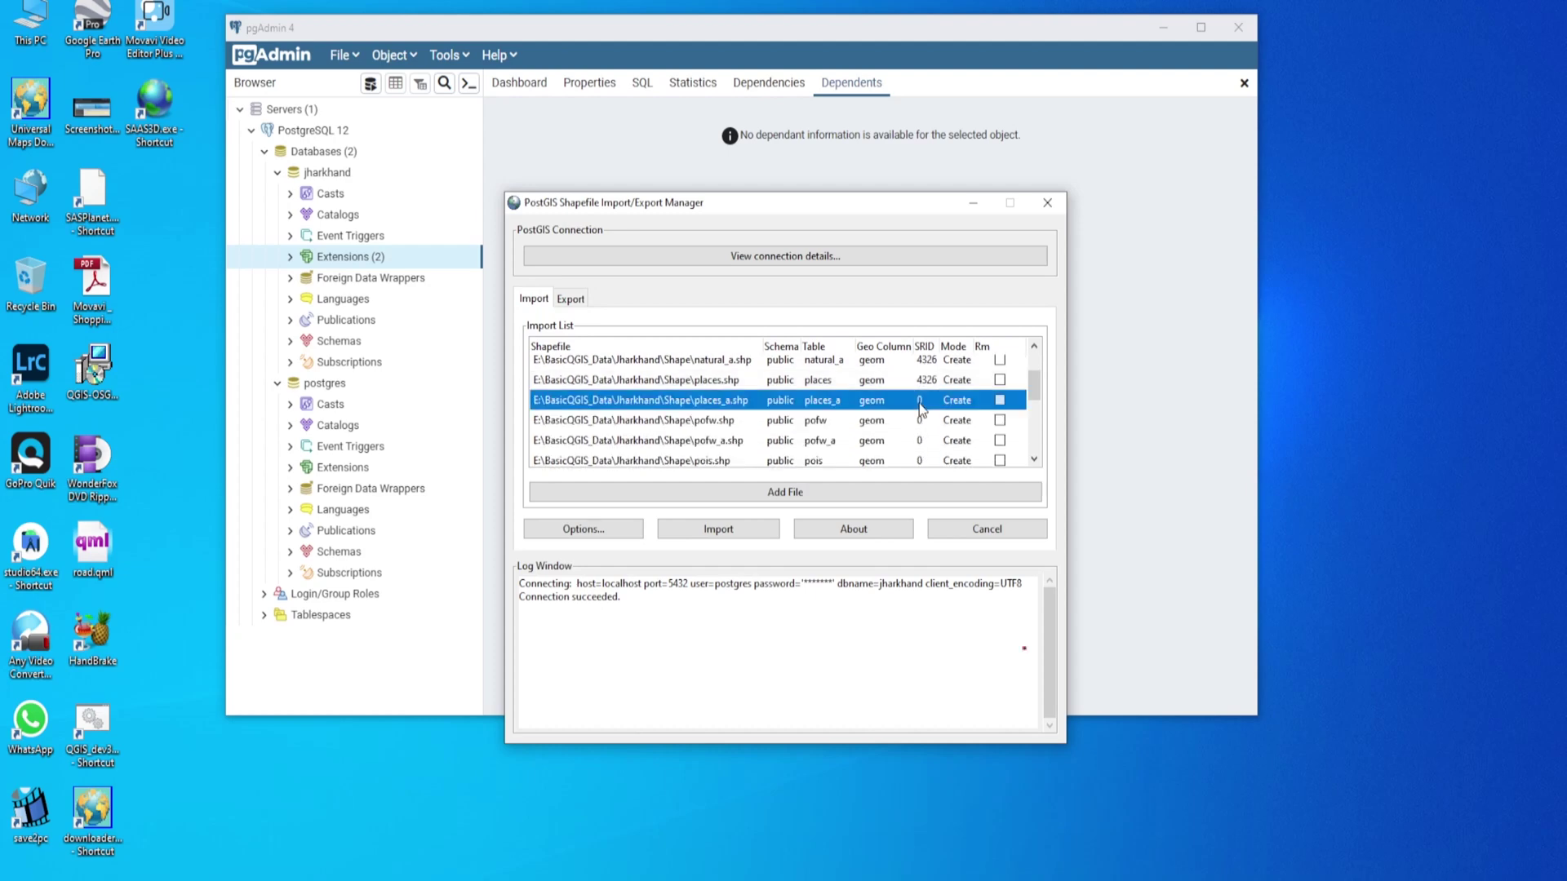
key("ctrl+v")
left_click(918, 420)
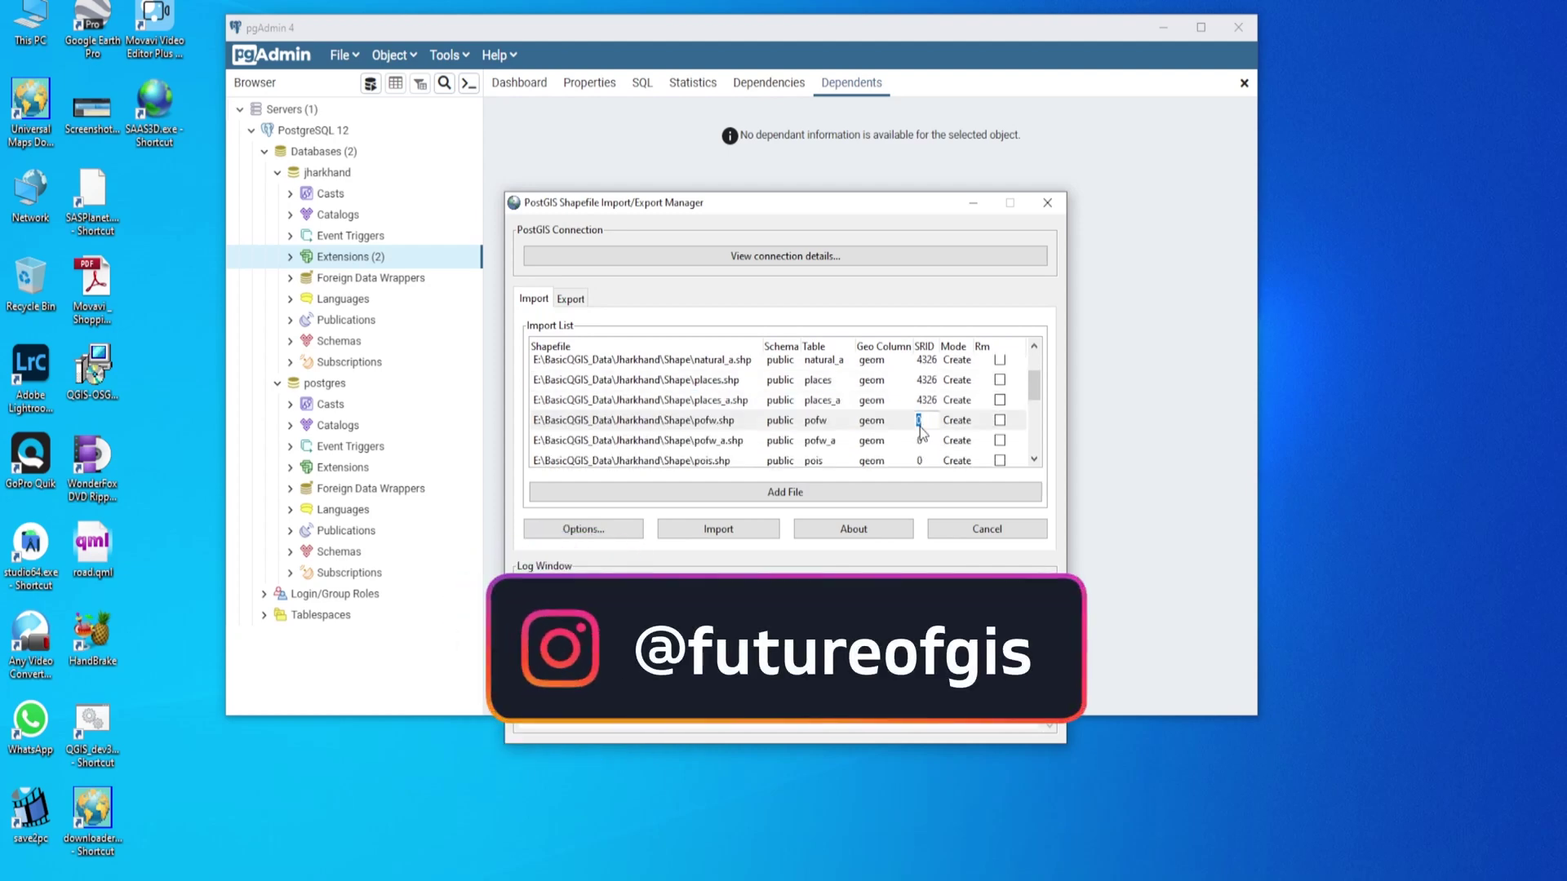
key("ctrl+v")
left_click(920, 443)
key("ctrl+v")
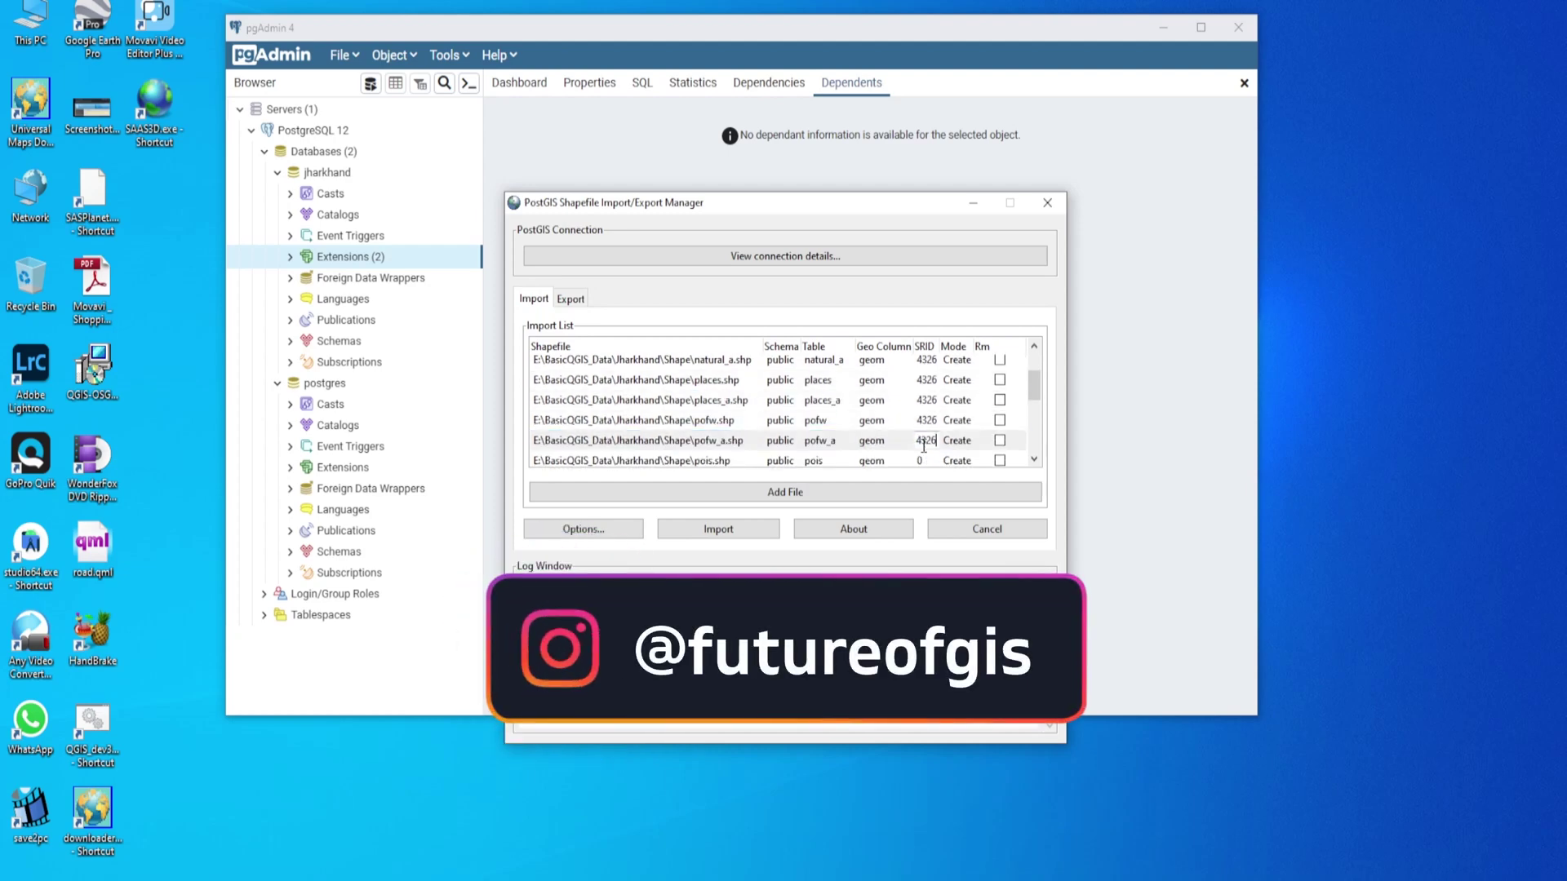
left_click(922, 460)
scroll(922, 461, "down", 3)
left_click(917, 367)
key("ctrl+v")
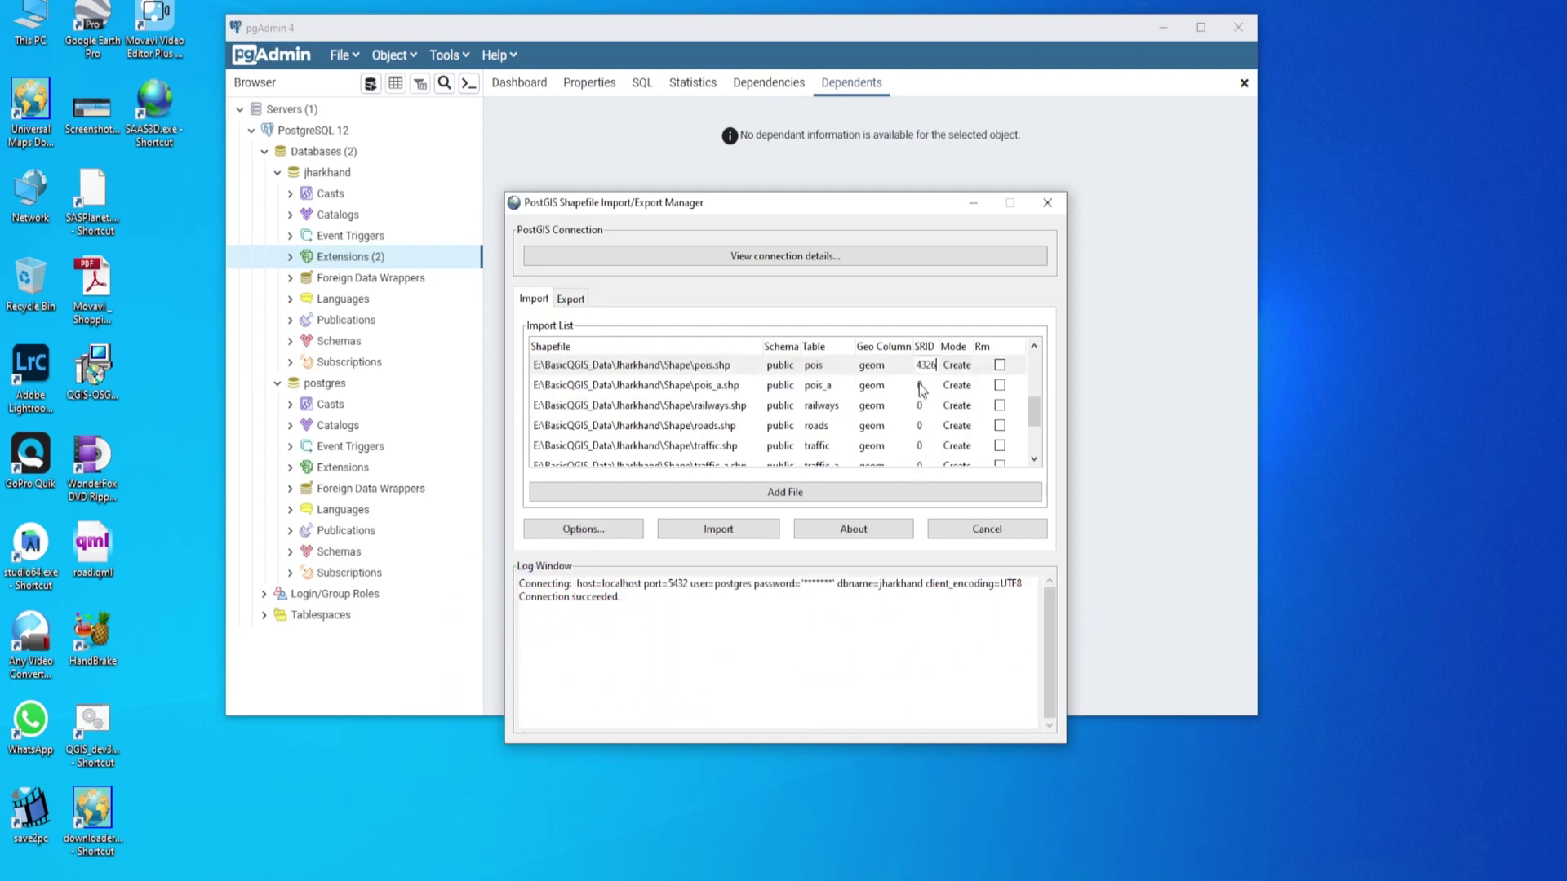
left_click(918, 385)
type("4326")
Set SRID 4326 for the railways, roads and traffic layers
left_click(920, 405)
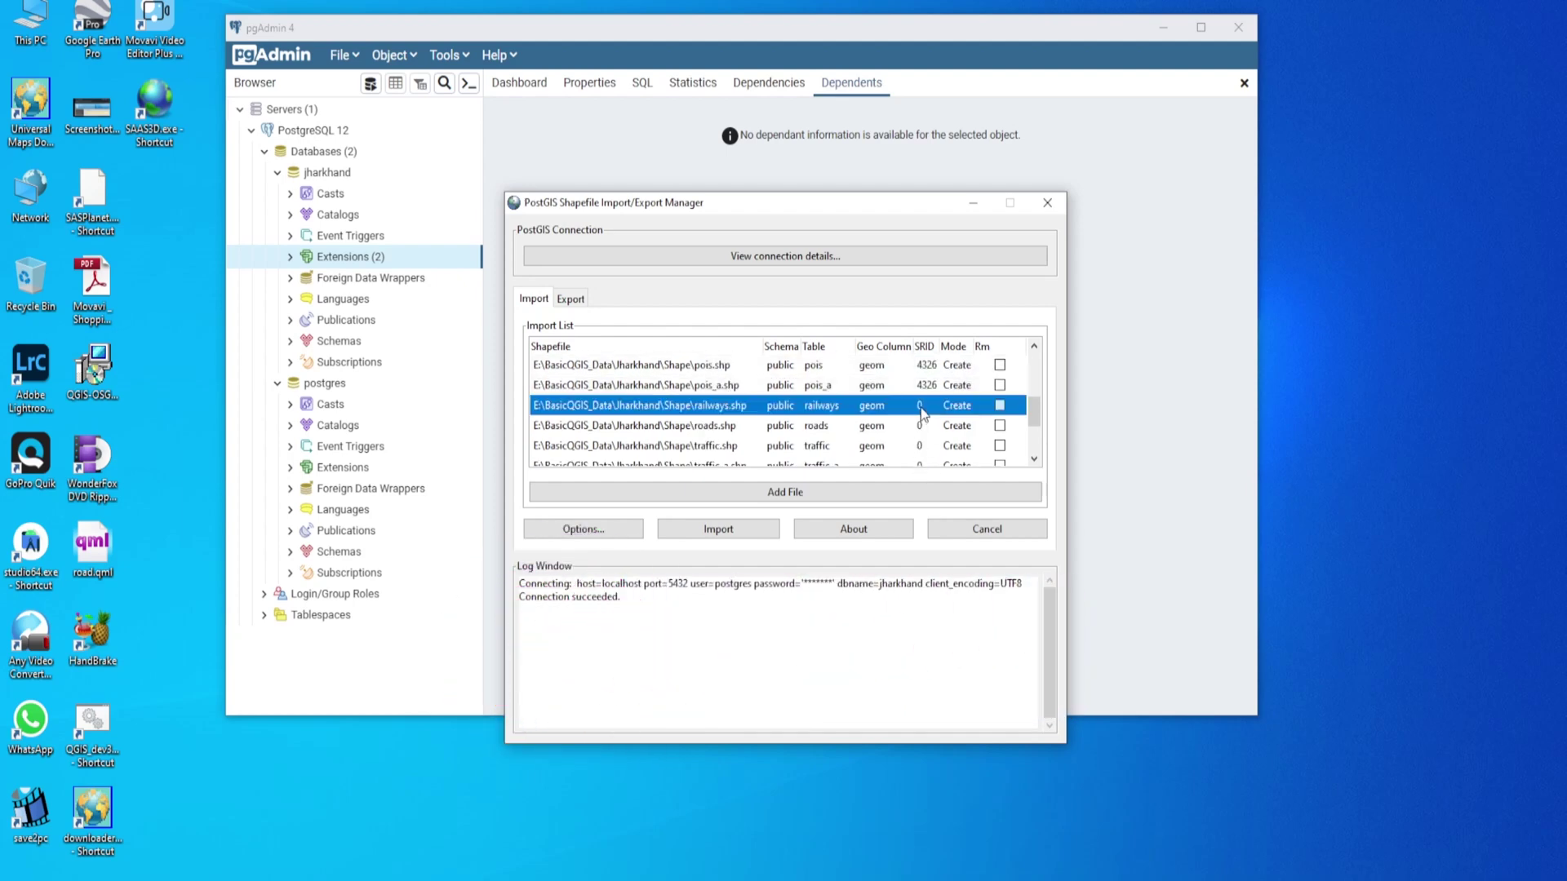
type("4326")
left_click(921, 426)
type("4326")
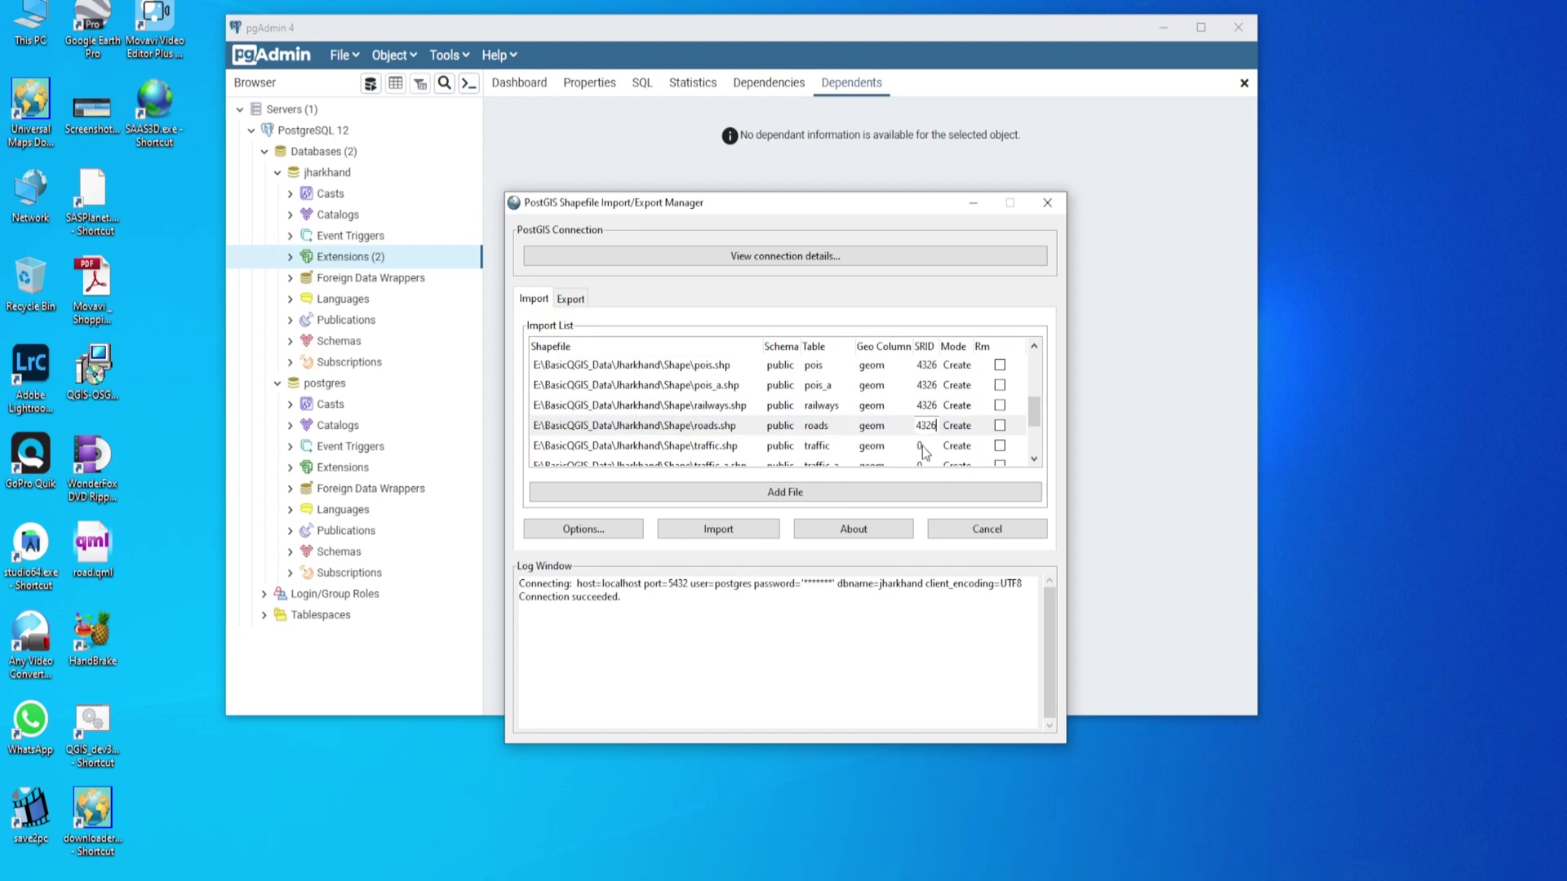
left_click(919, 446)
type("4326")
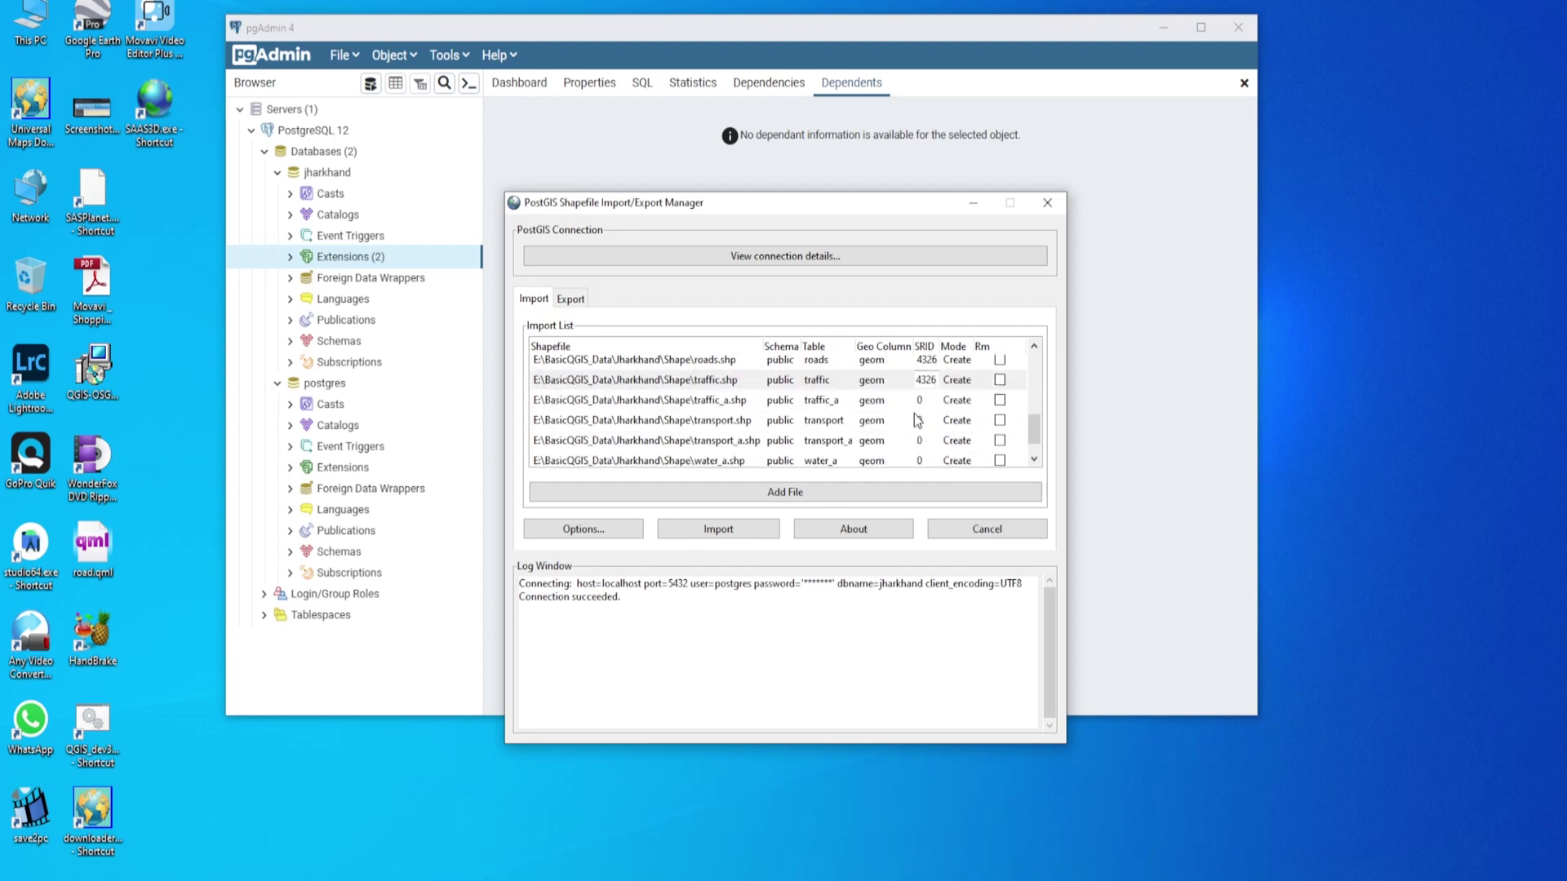
Set SRID 4326 for traffic_a, transport, transport_a, water_a and waterways
left_click(926, 403)
left_click(921, 401)
type("4326")
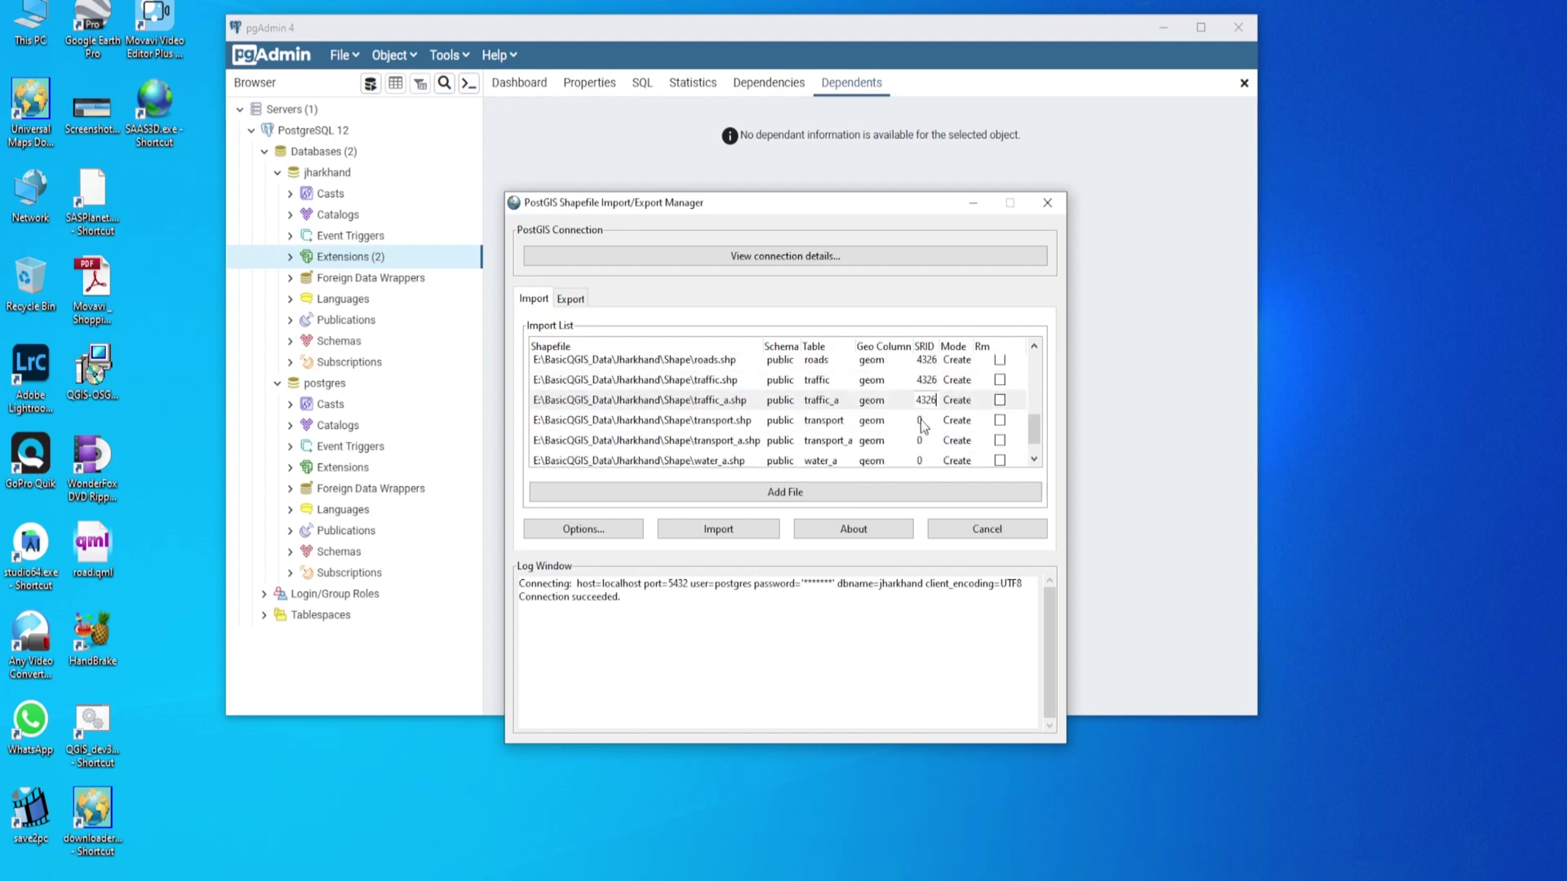
left_click(921, 423)
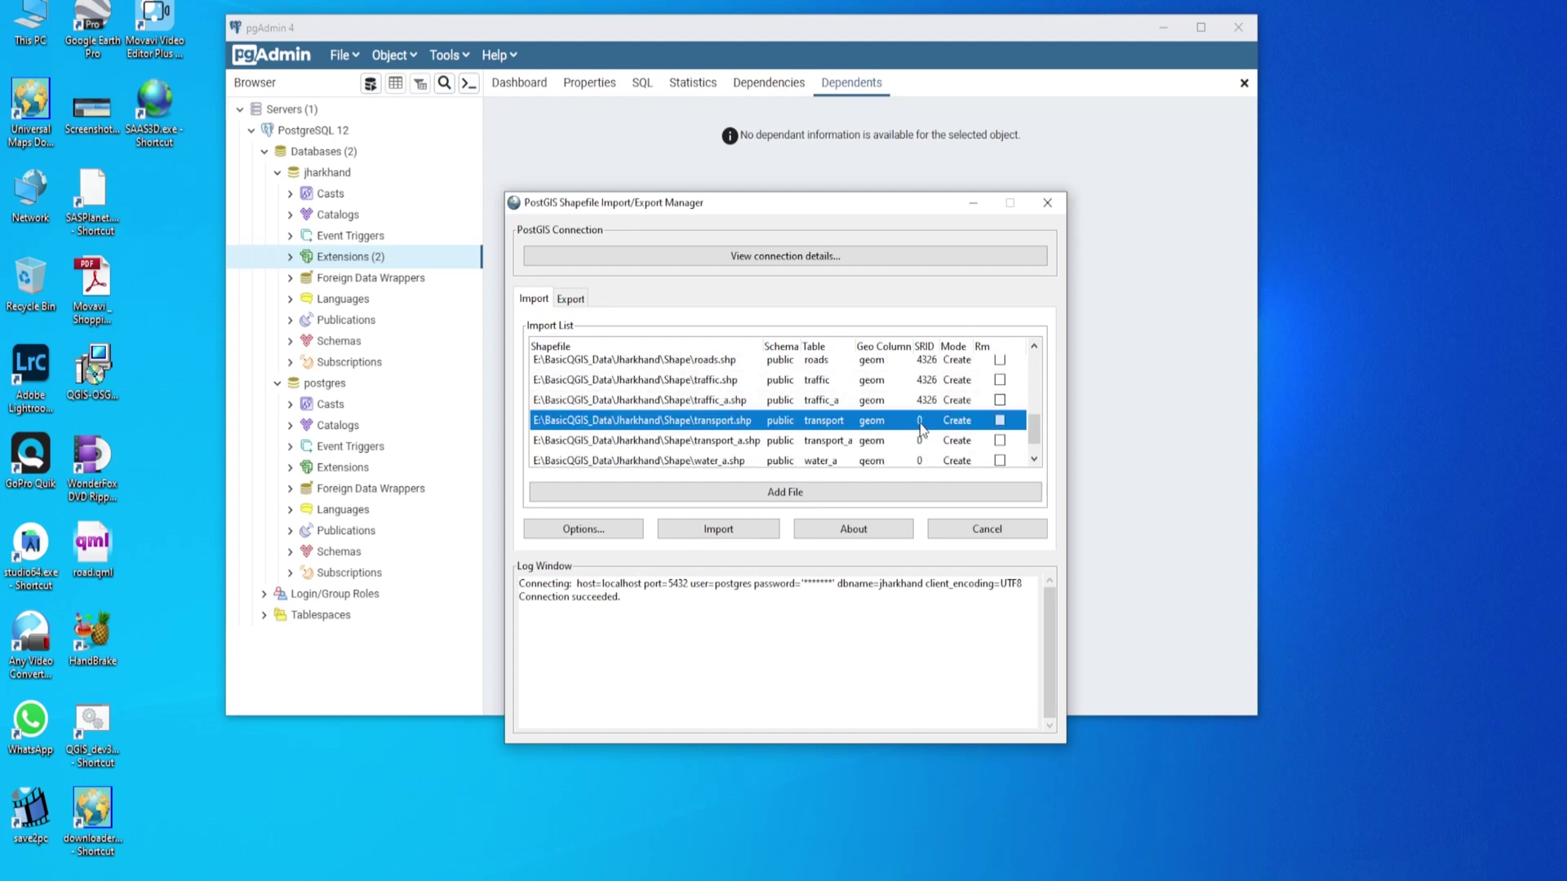
left_click(919, 443)
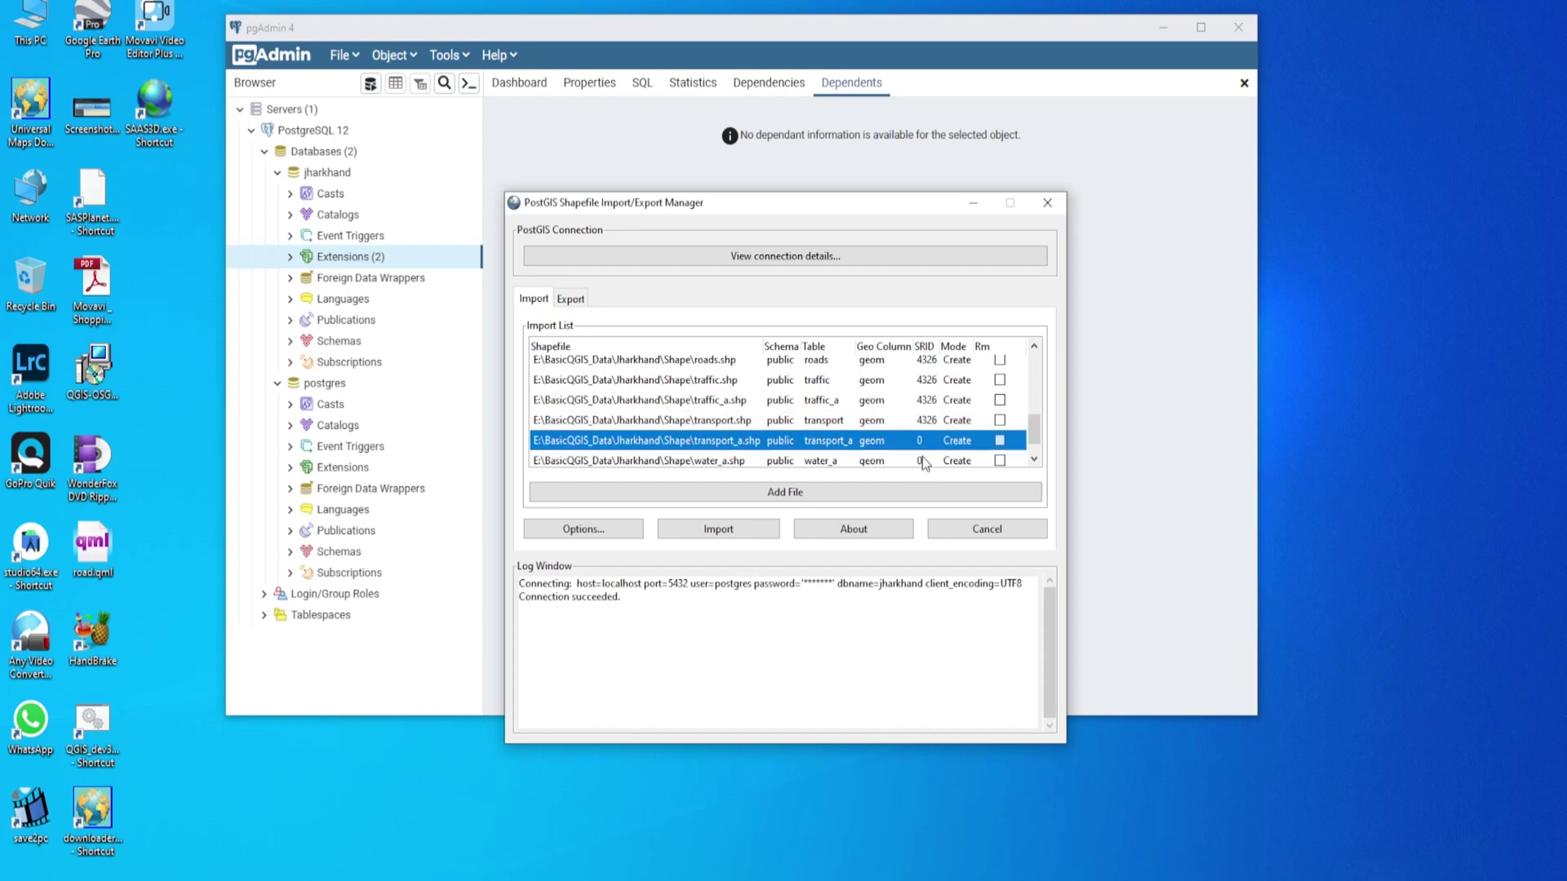
left_click(921, 441)
scroll(924, 441, "down", 1)
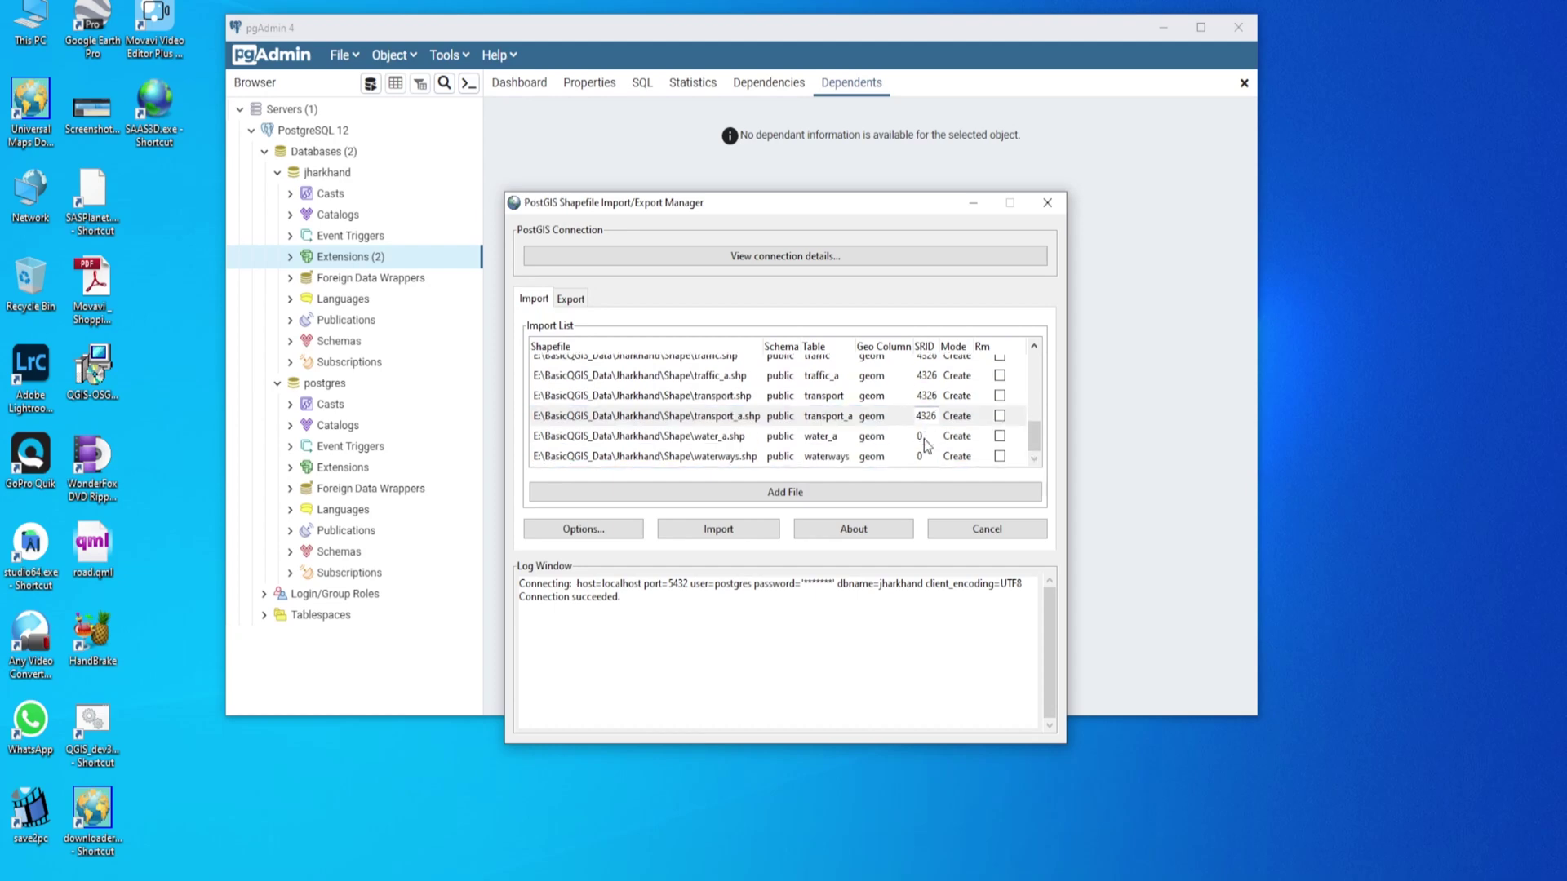
left_click(924, 438)
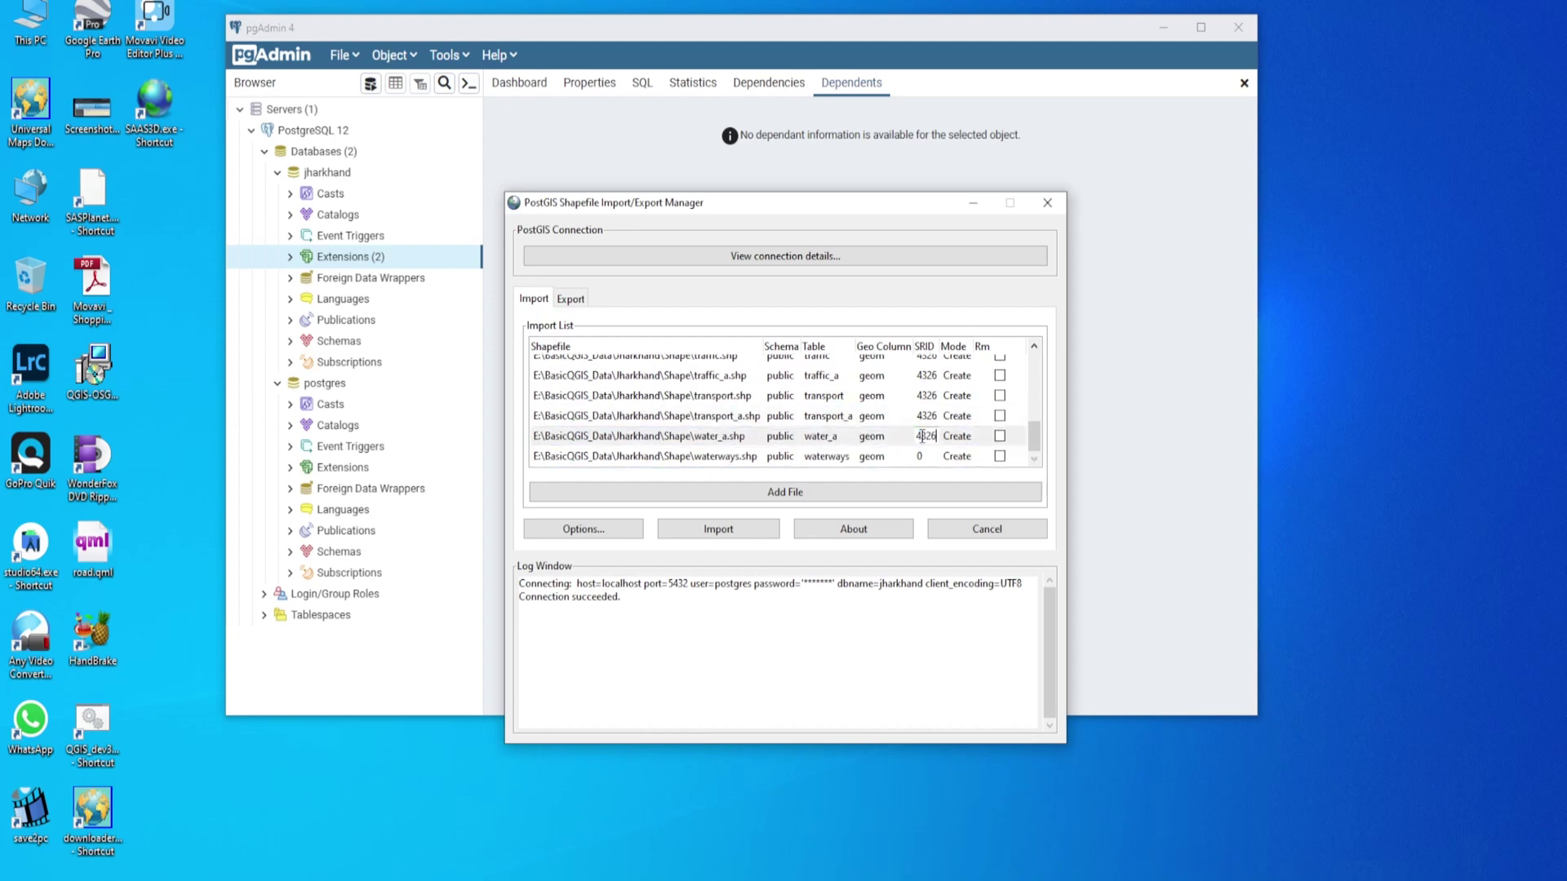
left_click(919, 460)
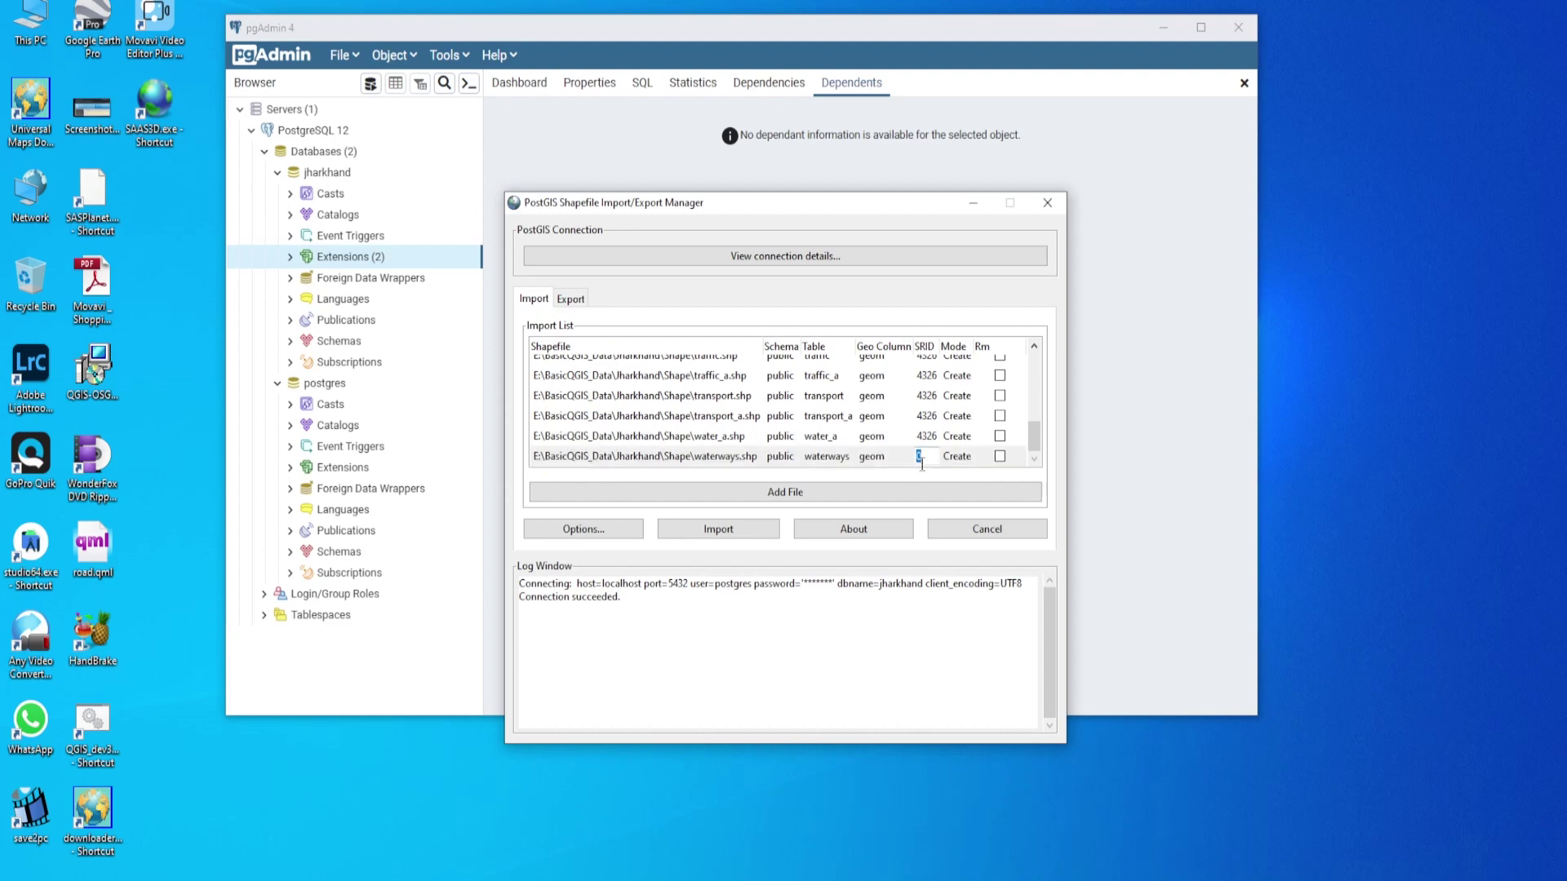
left_click(856, 421)
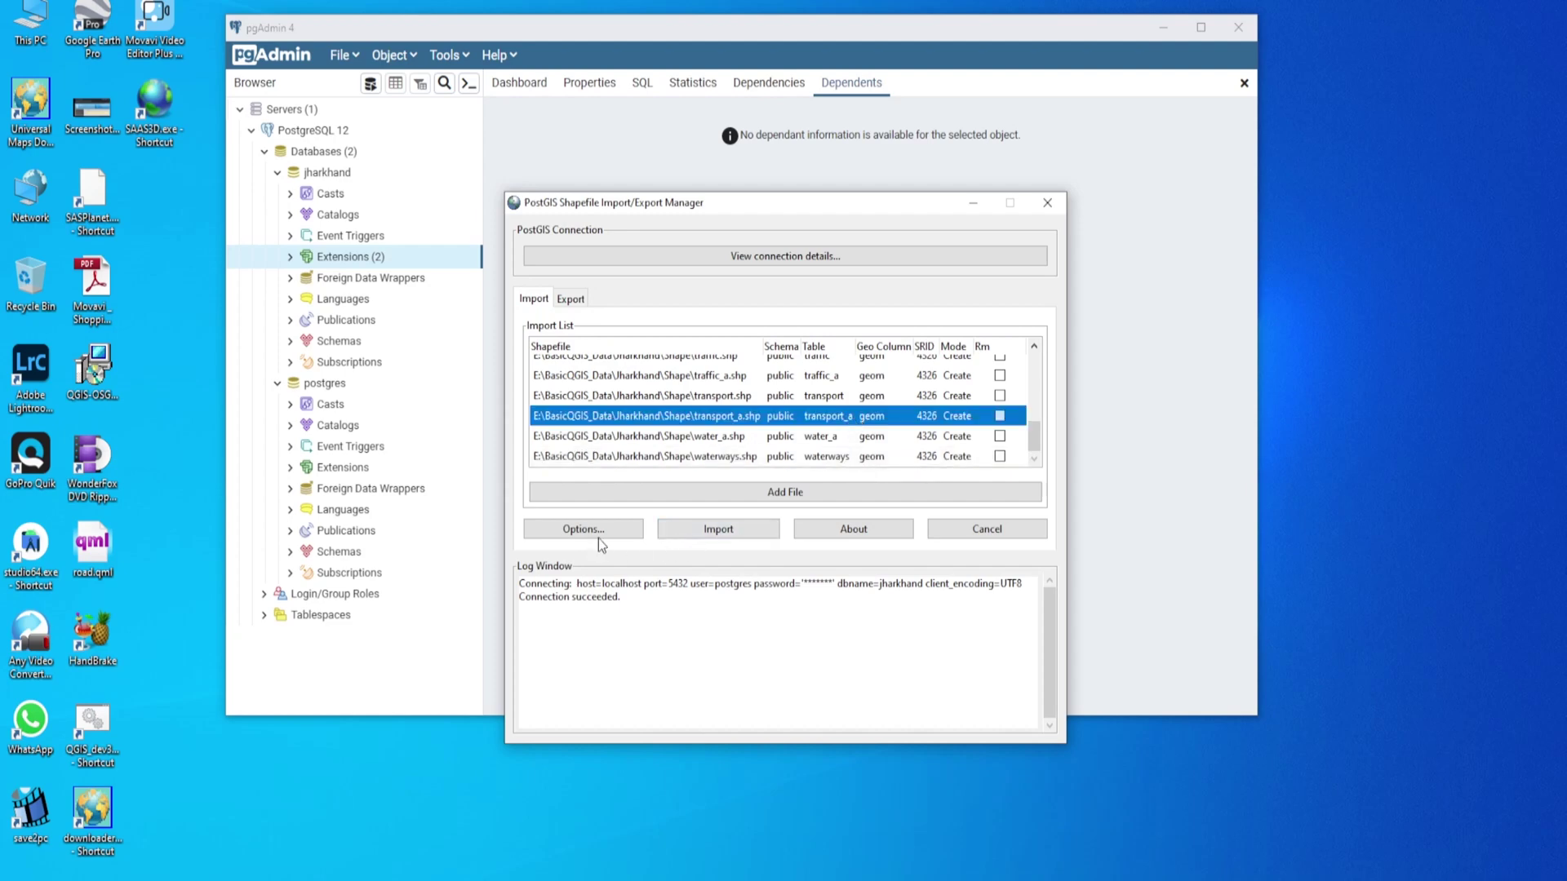
scroll(812, 444, "up", 2)
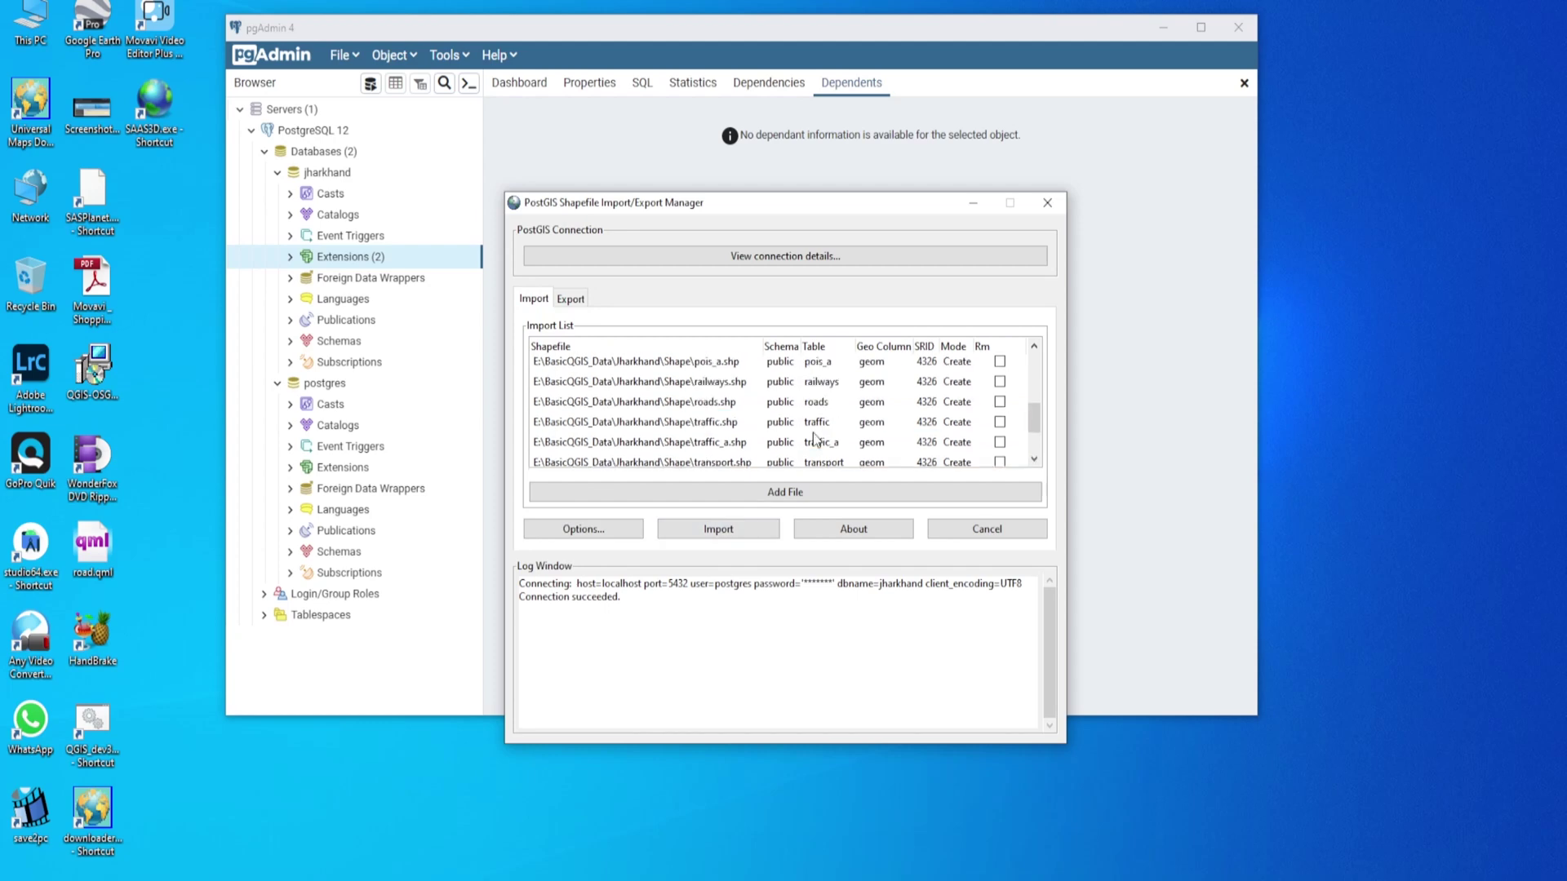
scroll(815, 441, "up", 2)
scroll(818, 434, "up", 1)
scroll(853, 401, "down", 3)
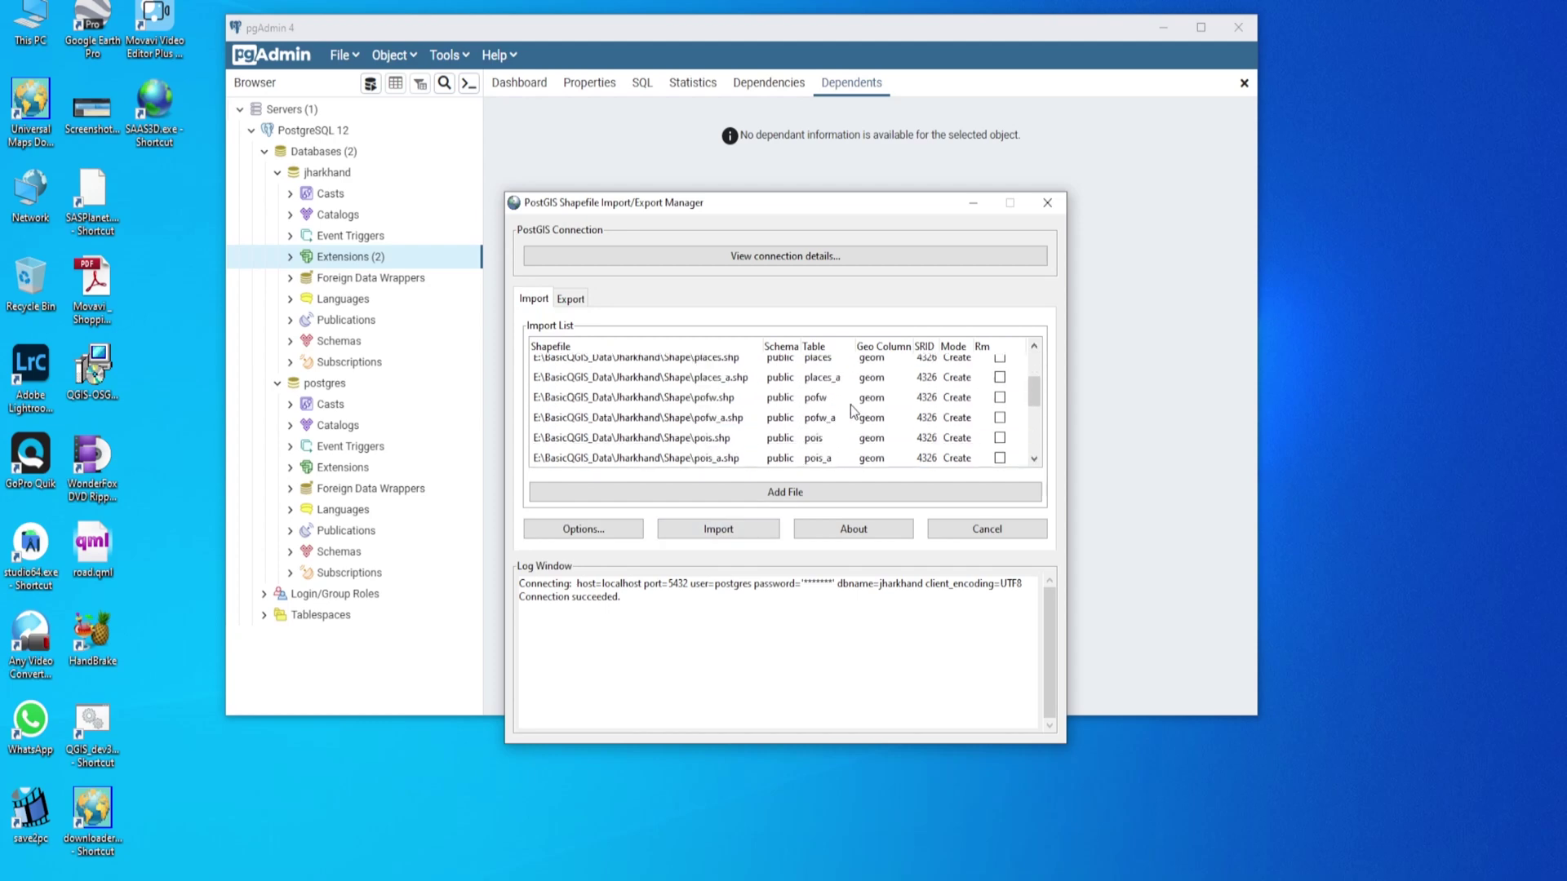
scroll(853, 401, "down", 2)
left_click(751, 530)
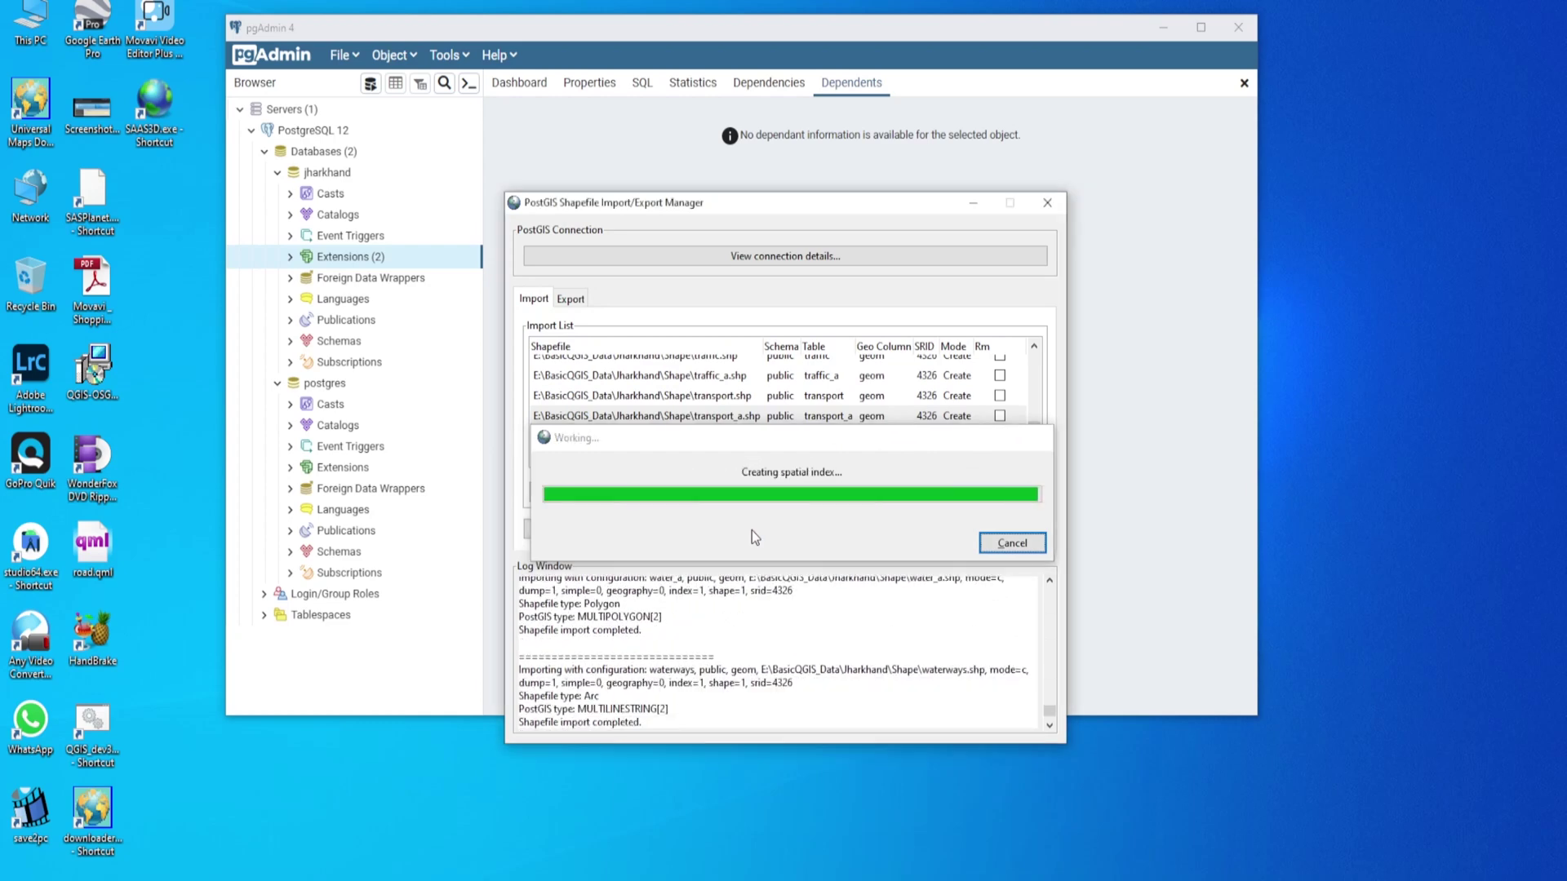
Move the importer window up to read 'Shapefile import completed' in the Log Window
left_click_drag(769, 204, 792, 92)
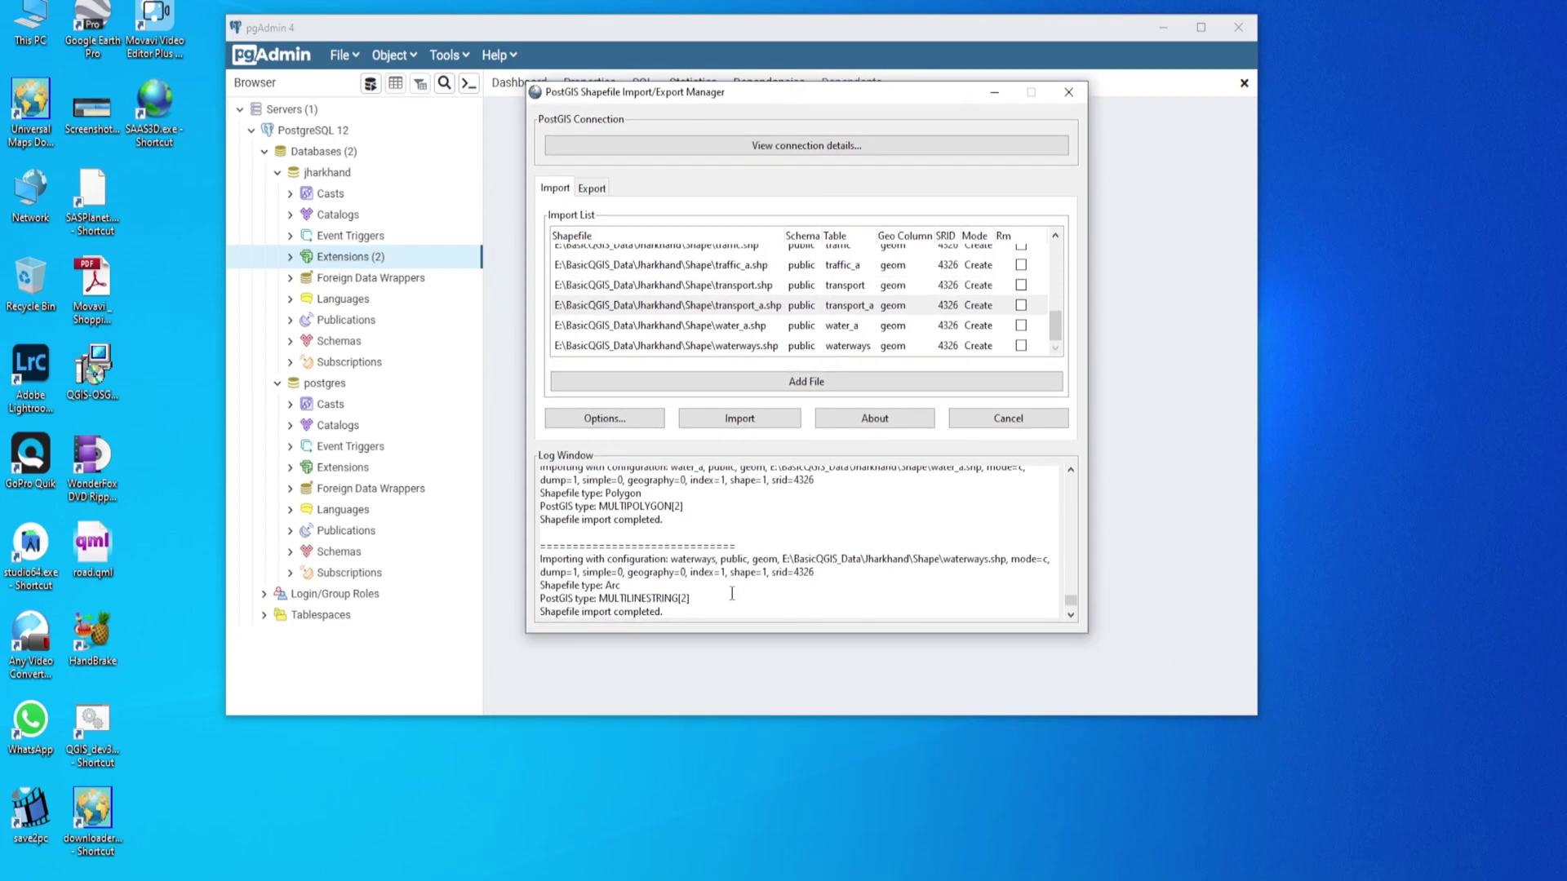
scroll(772, 573, "down", 1)
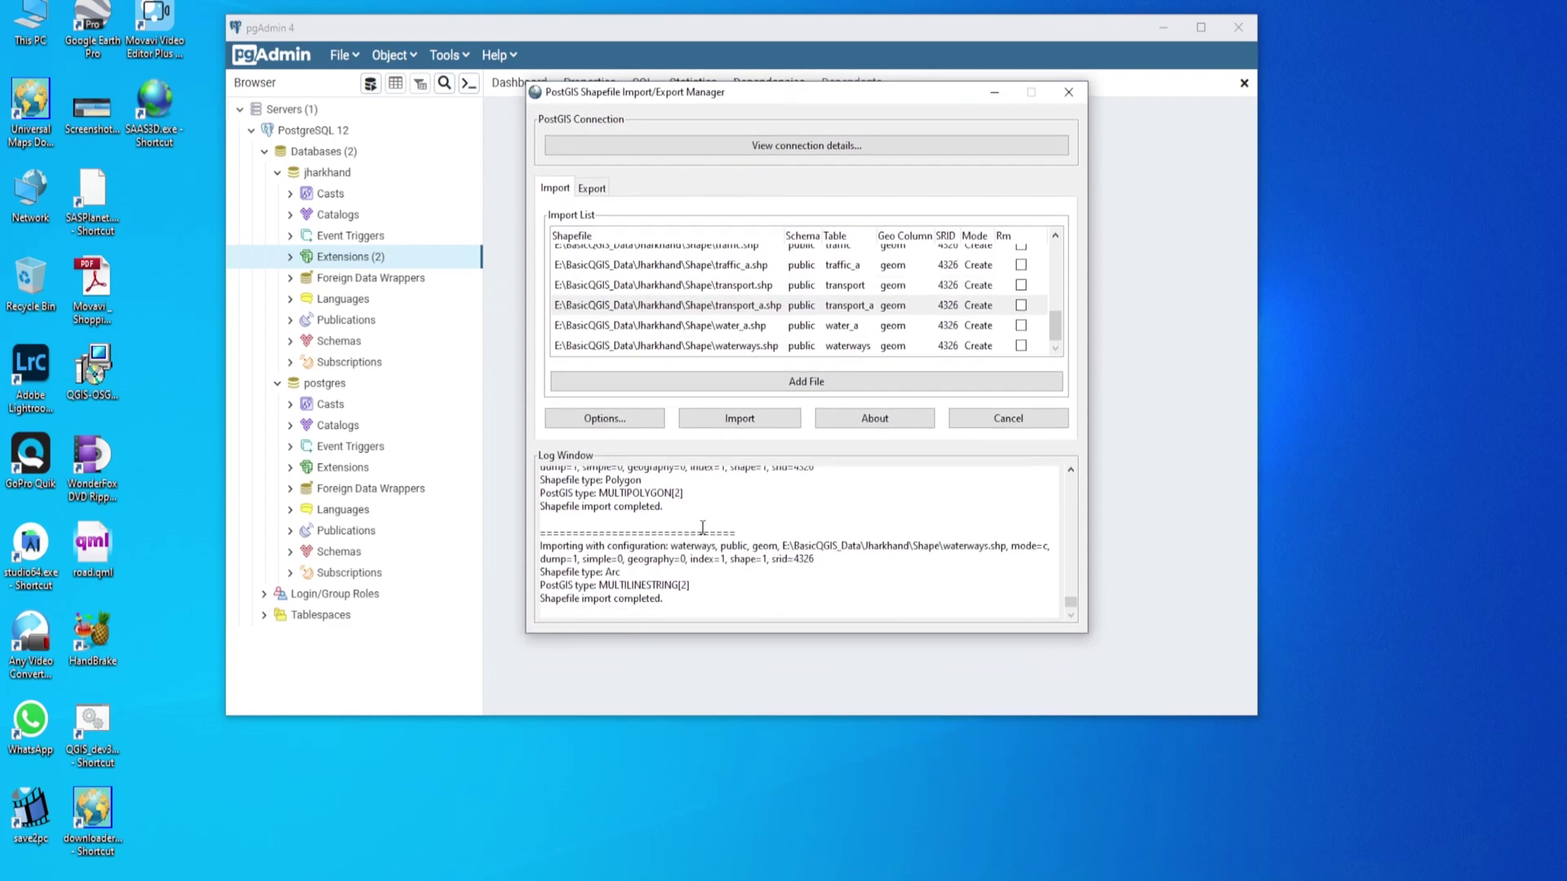
Close the importer, refresh jharkhand, and expand Schemas > public > Tables to list 18 tables
left_click(1083, 99)
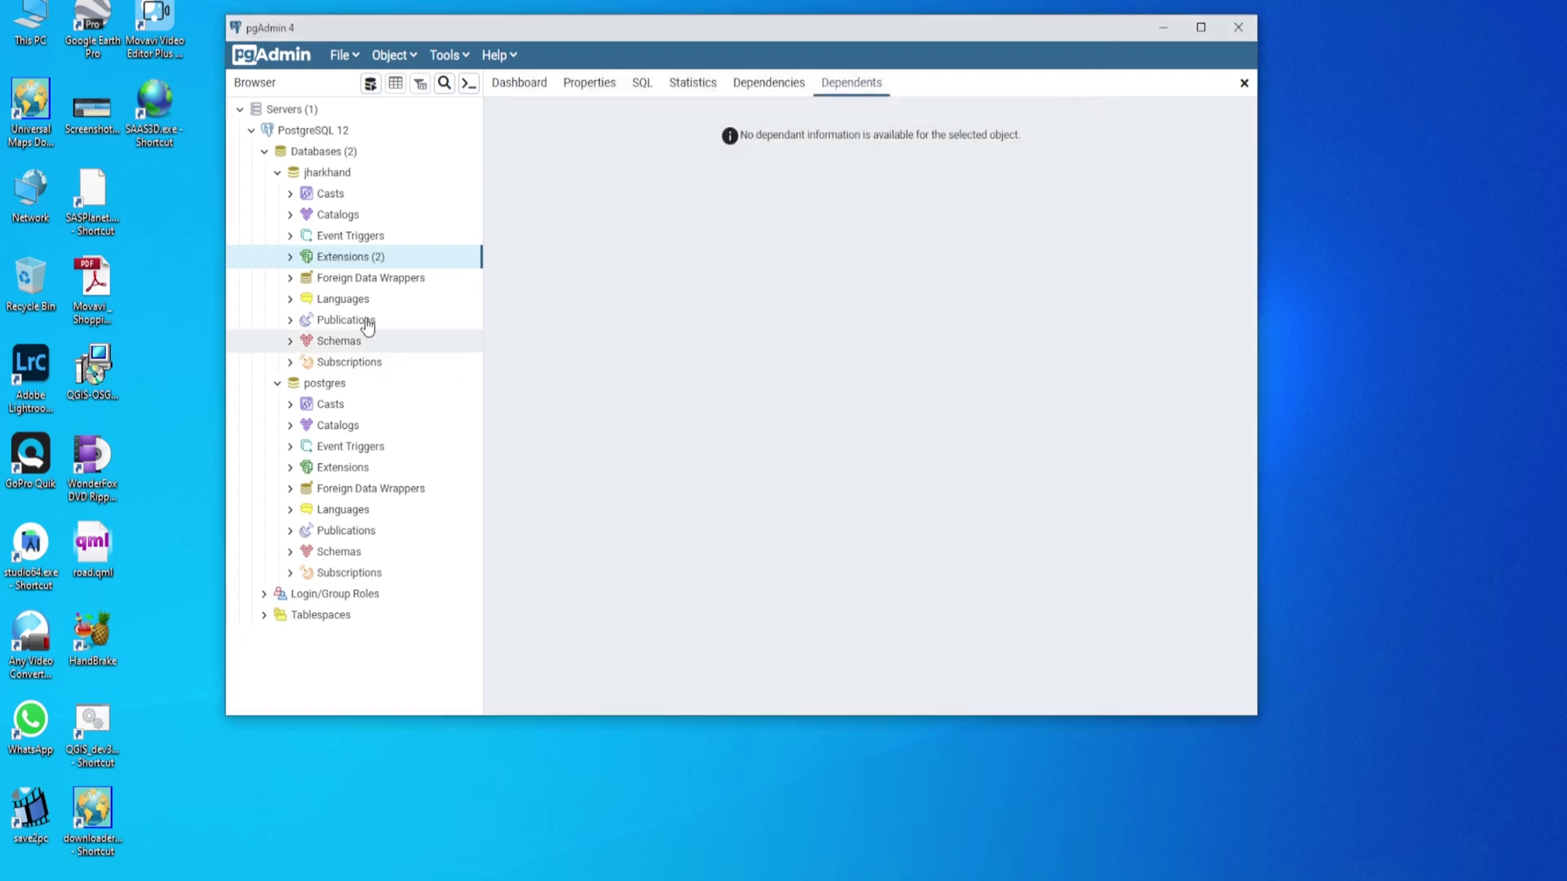
right_click(332, 175)
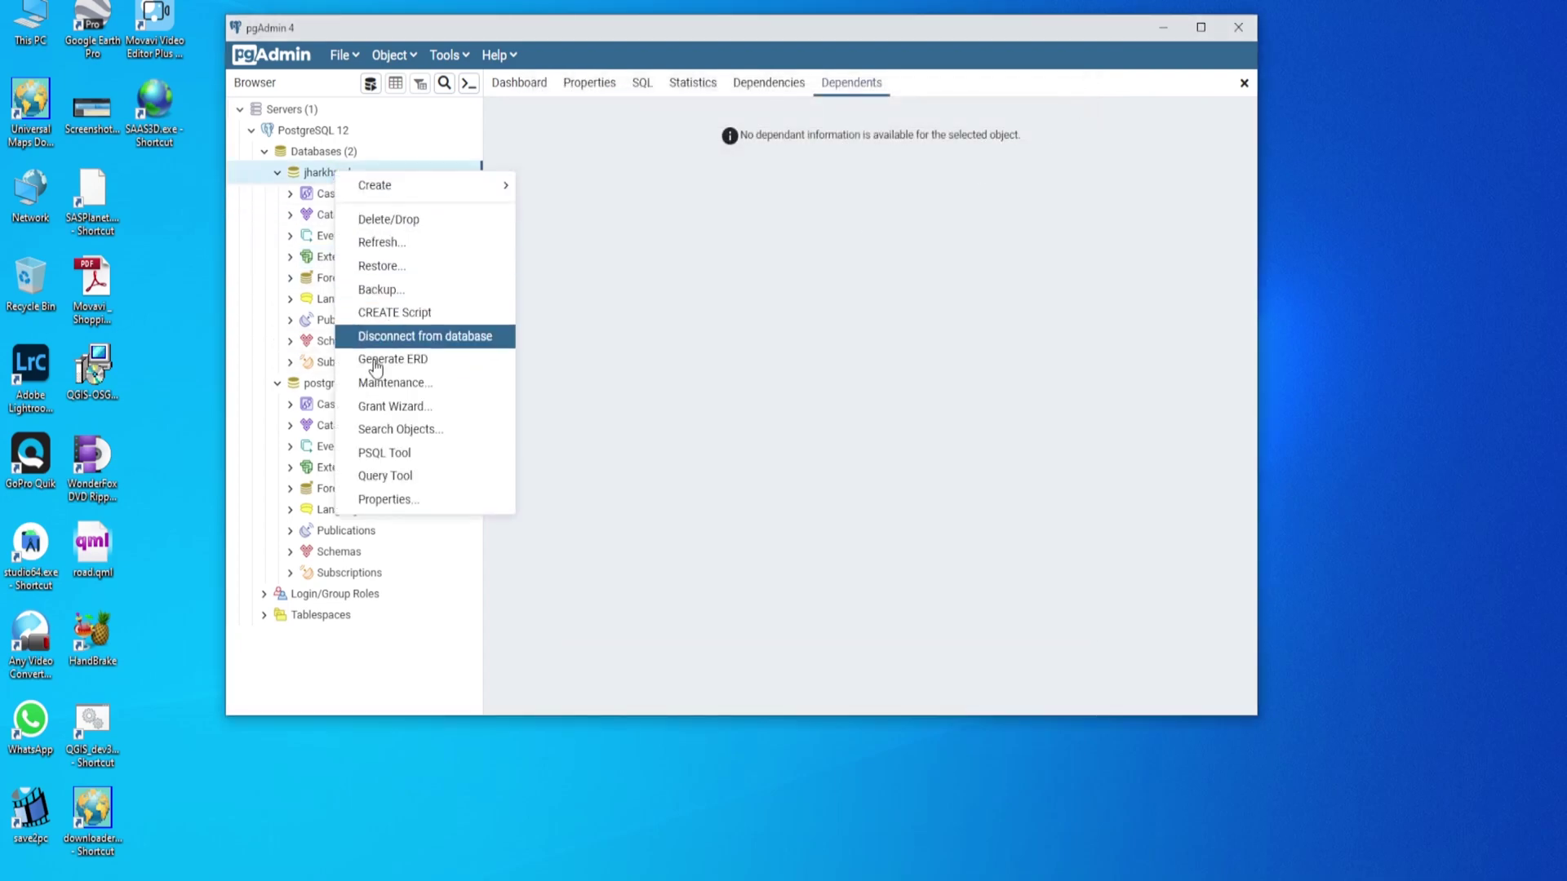
left_click(377, 240)
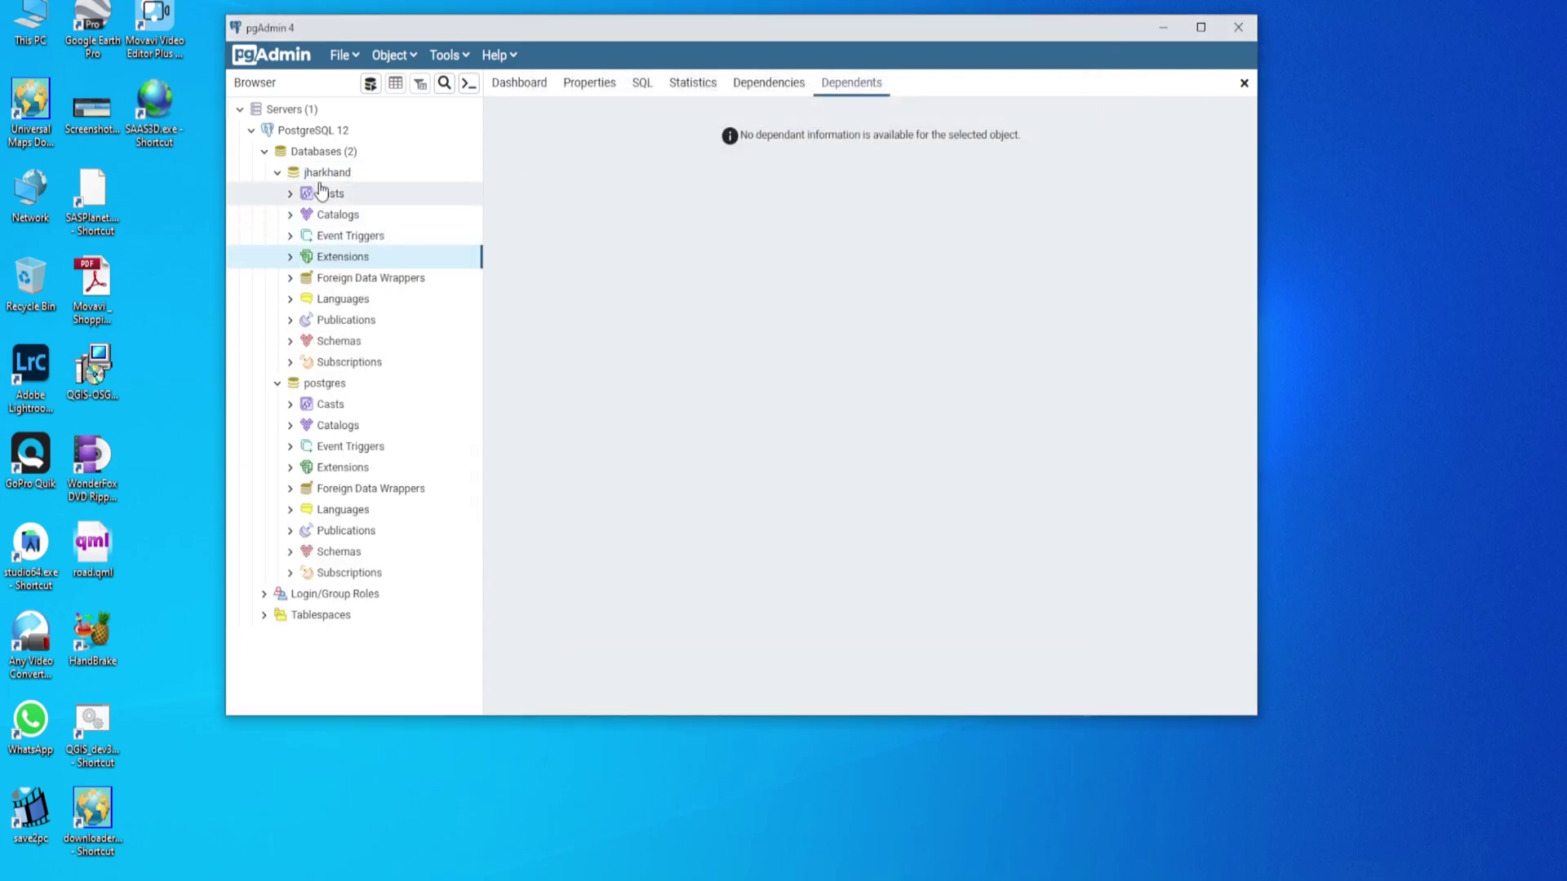
left_click(291, 342)
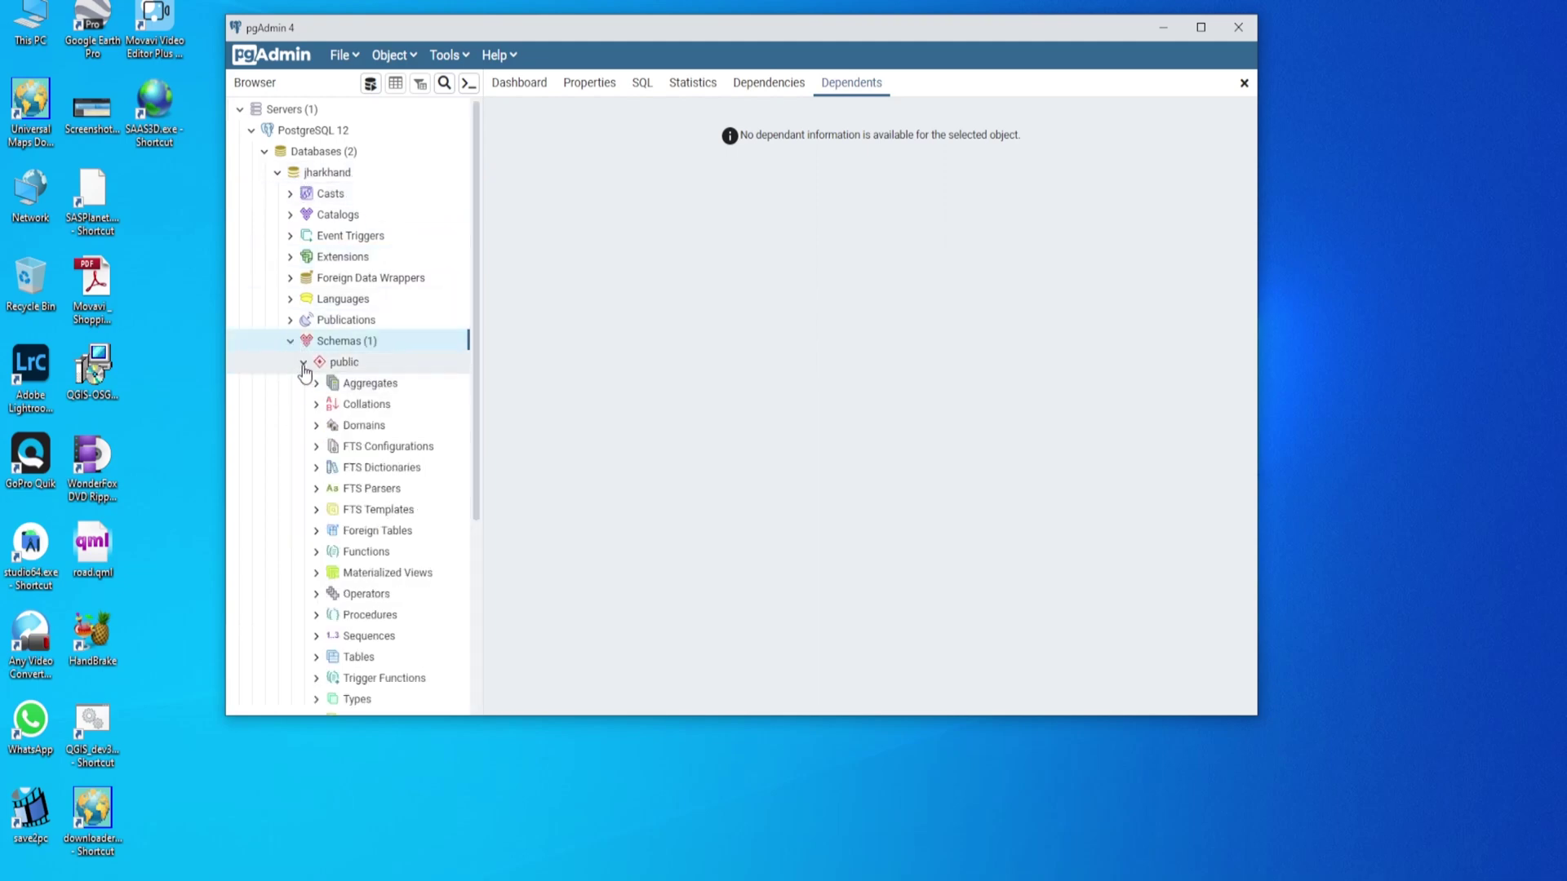
scroll(392, 555, "down", 3)
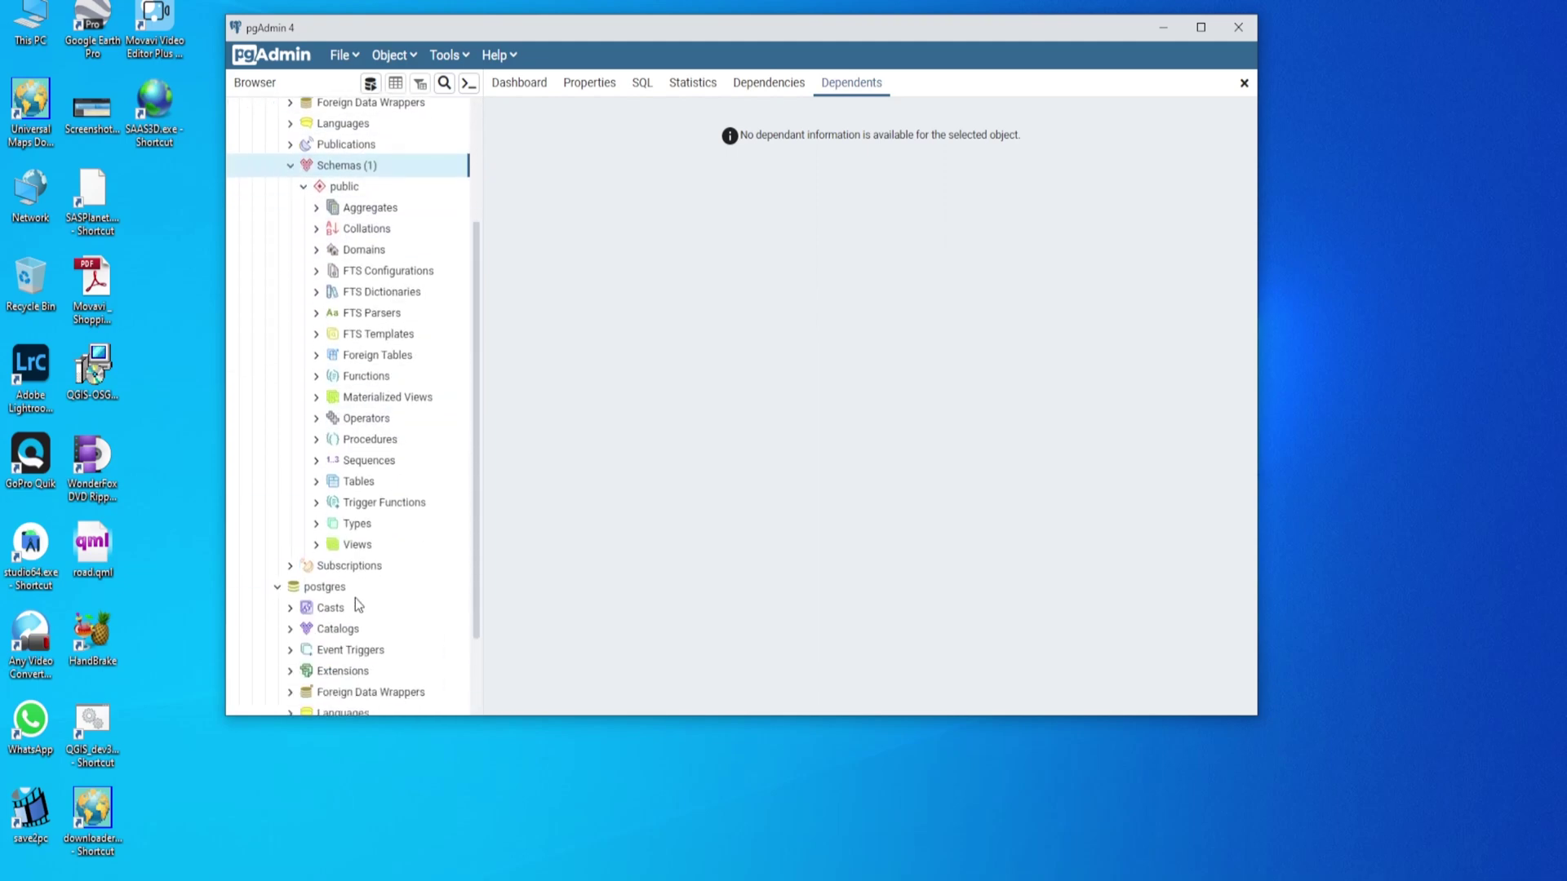
left_click(316, 482)
scroll(392, 519, "down", 2)
scroll(393, 518, "down", 4)
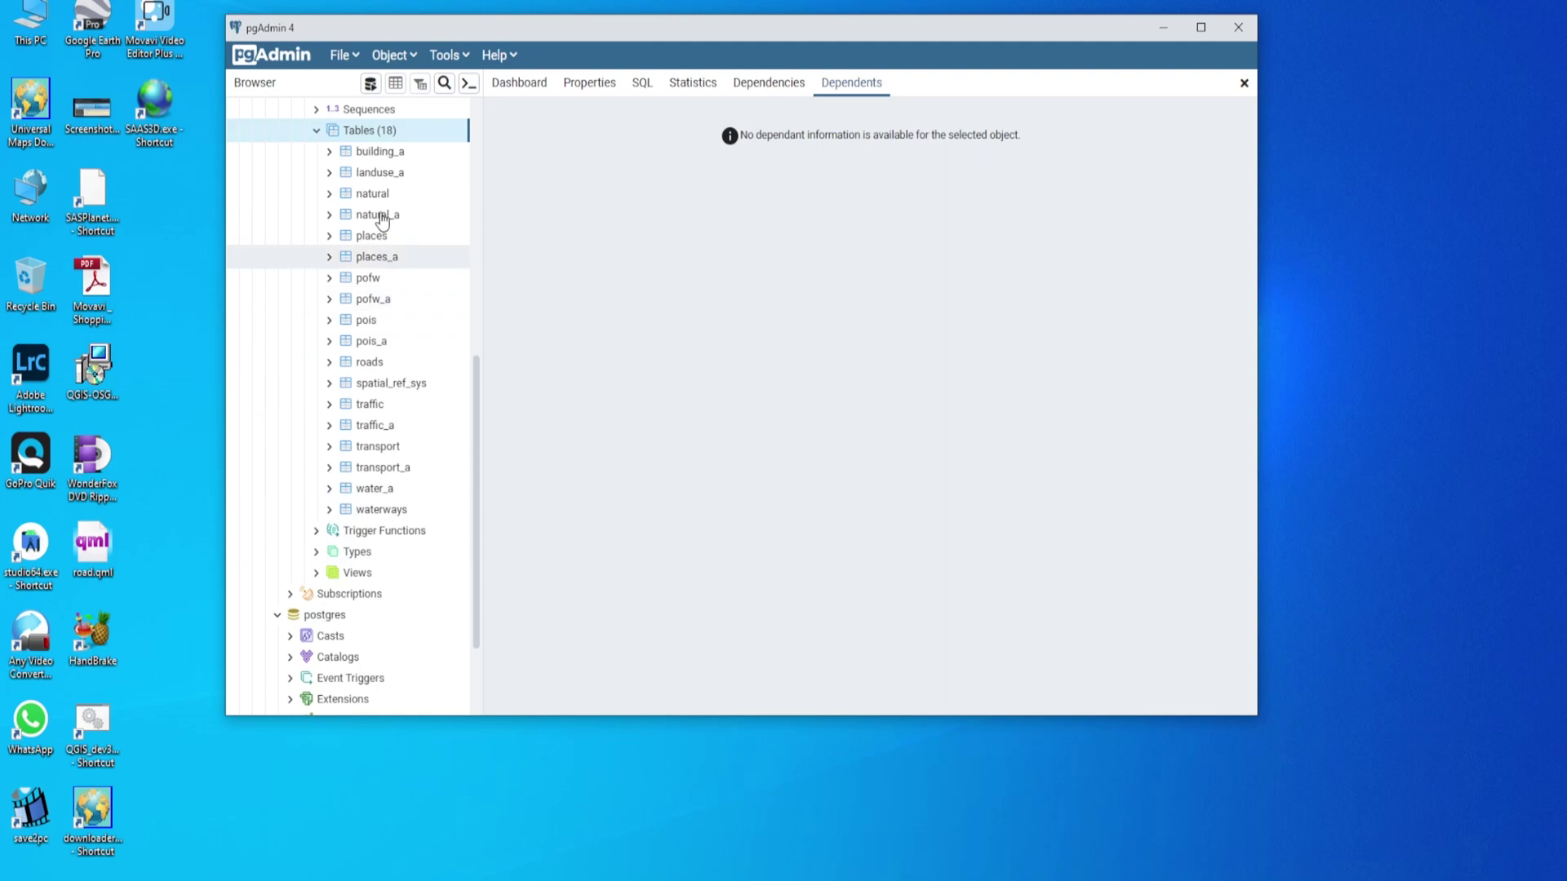
Open the First 100 Rows view of the building_a table
right_click(375, 152)
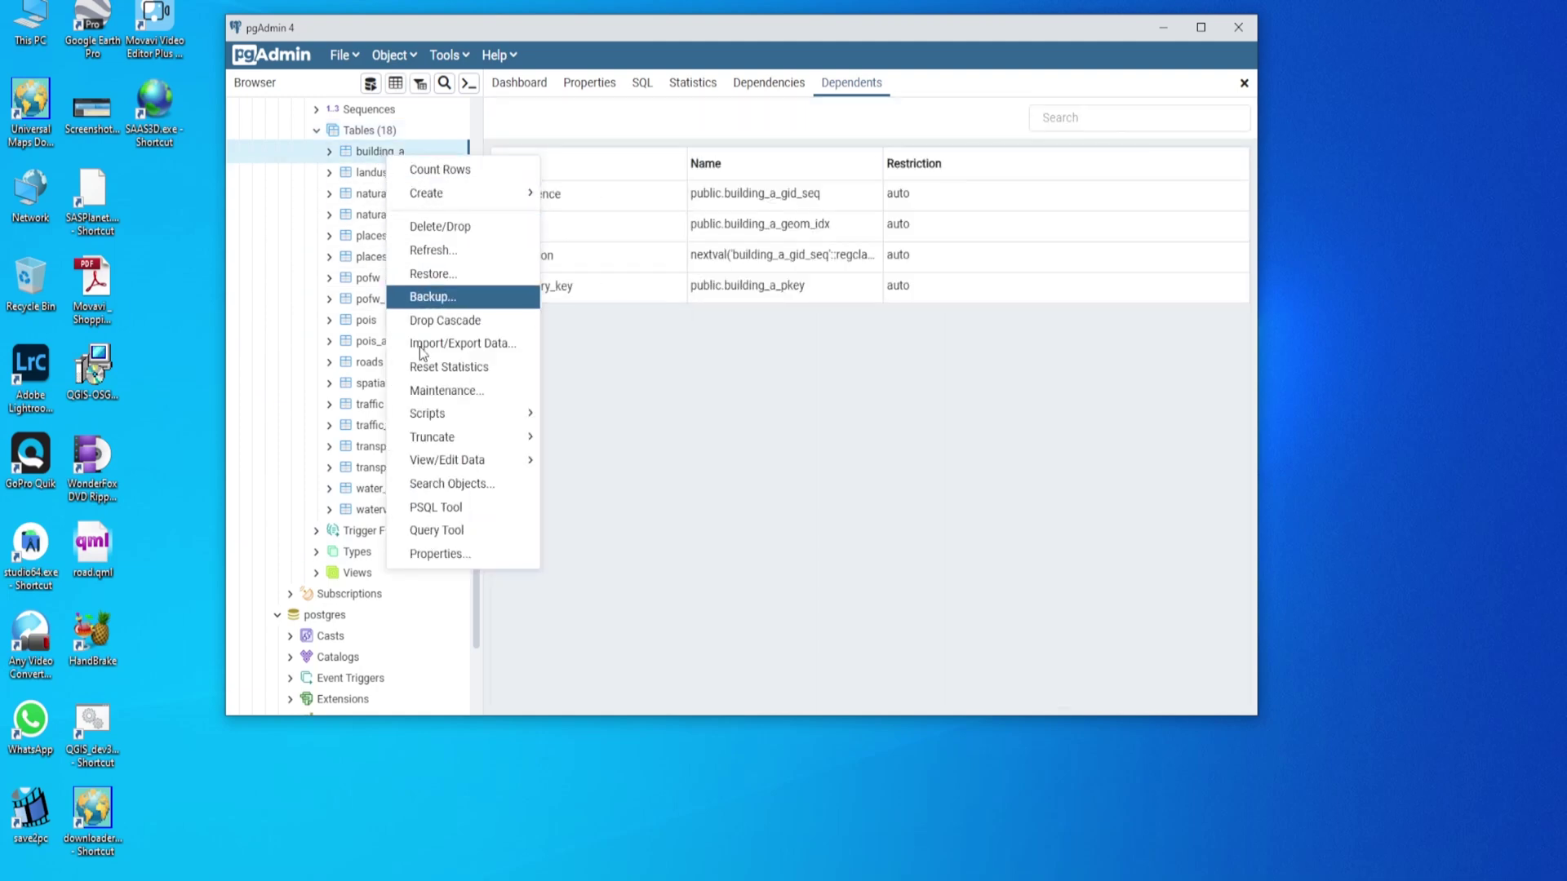
left_click(586, 480)
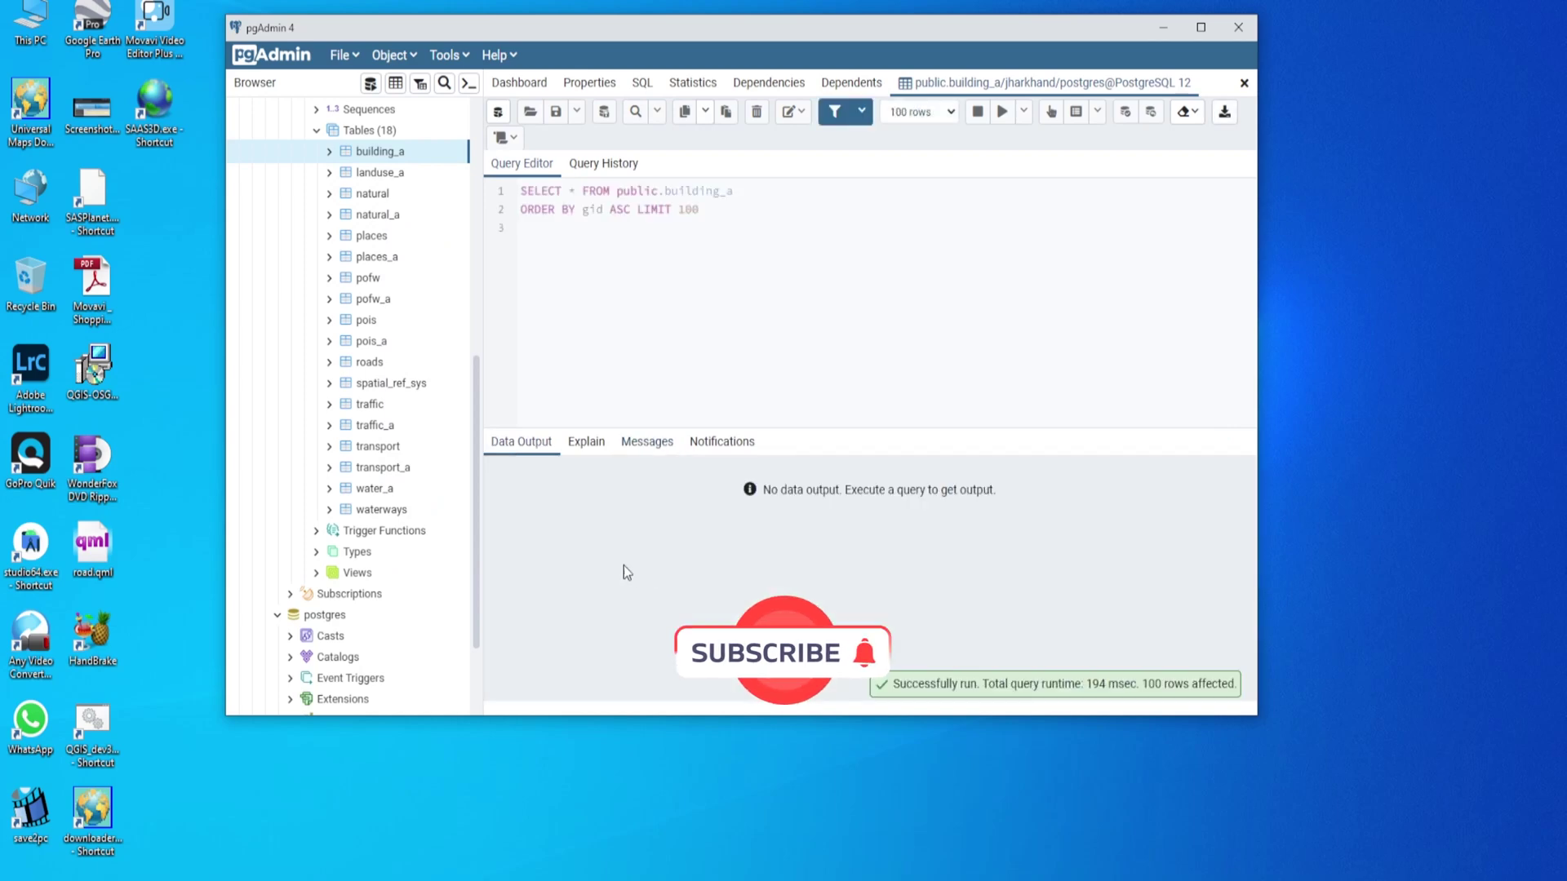
scroll(575, 625, "down", 2)
scroll(539, 668, "down", 2)
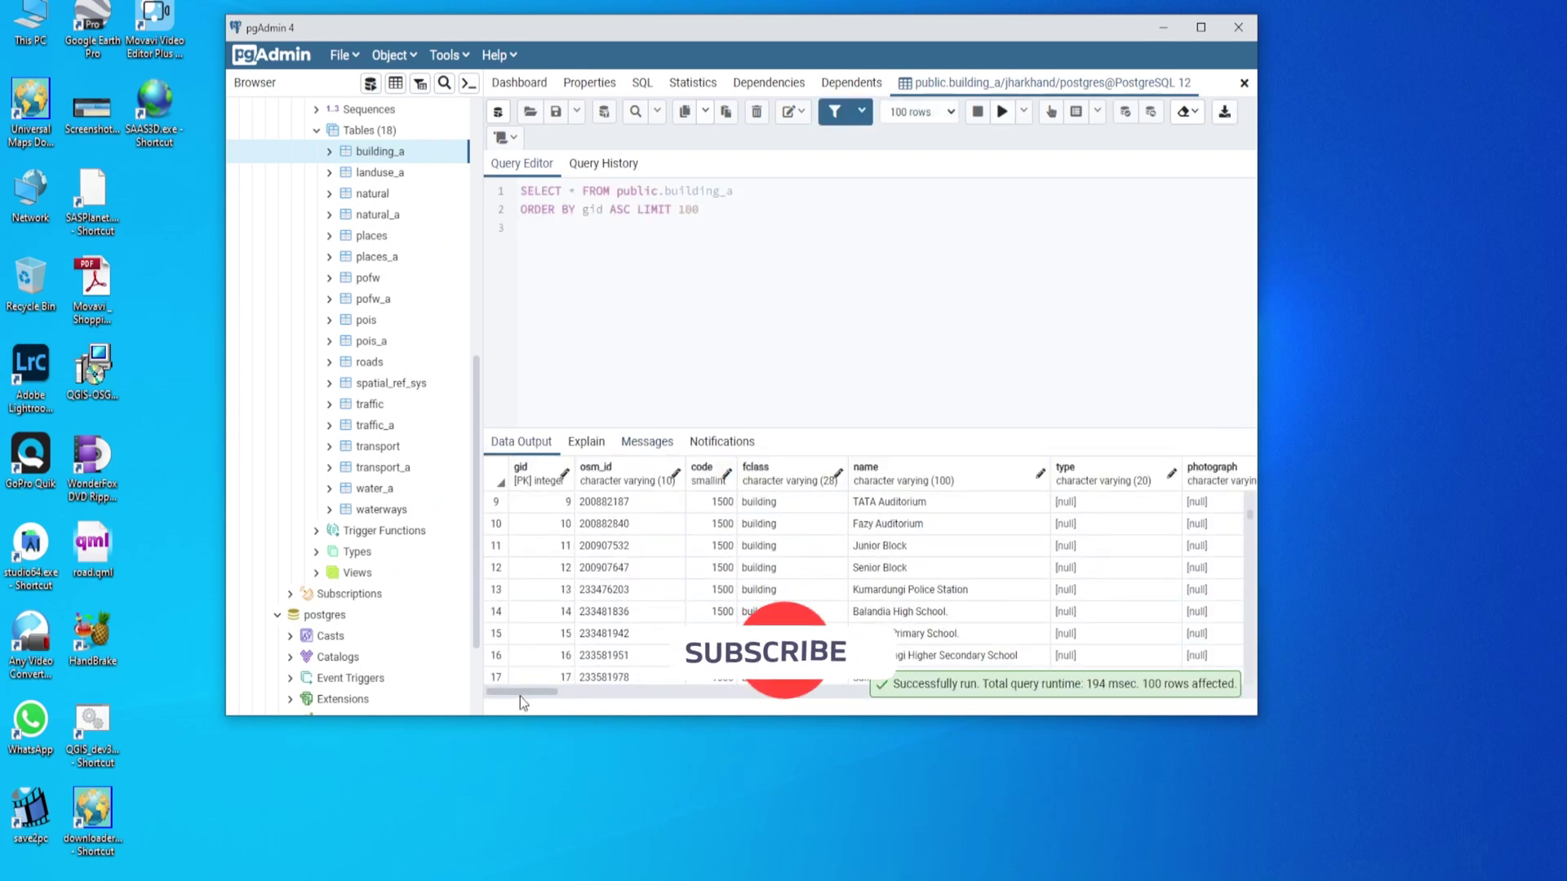
left_click_drag(521, 696, 1113, 694)
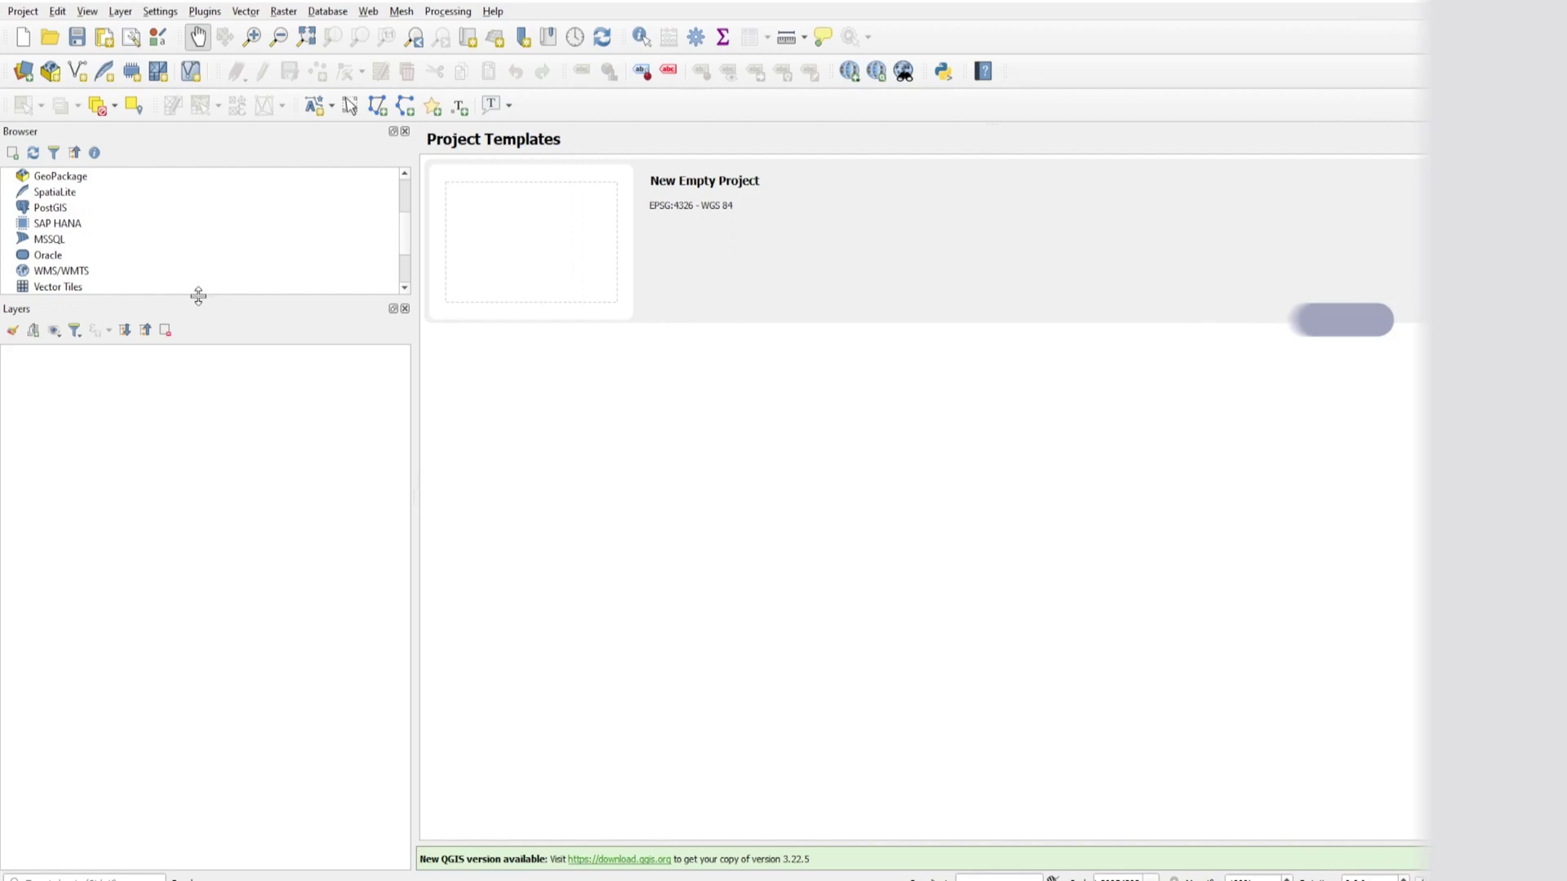
Widen the Browser panel and start a new PostGIS connection from the PostGIS menu
left_click_drag(204, 306, 214, 478)
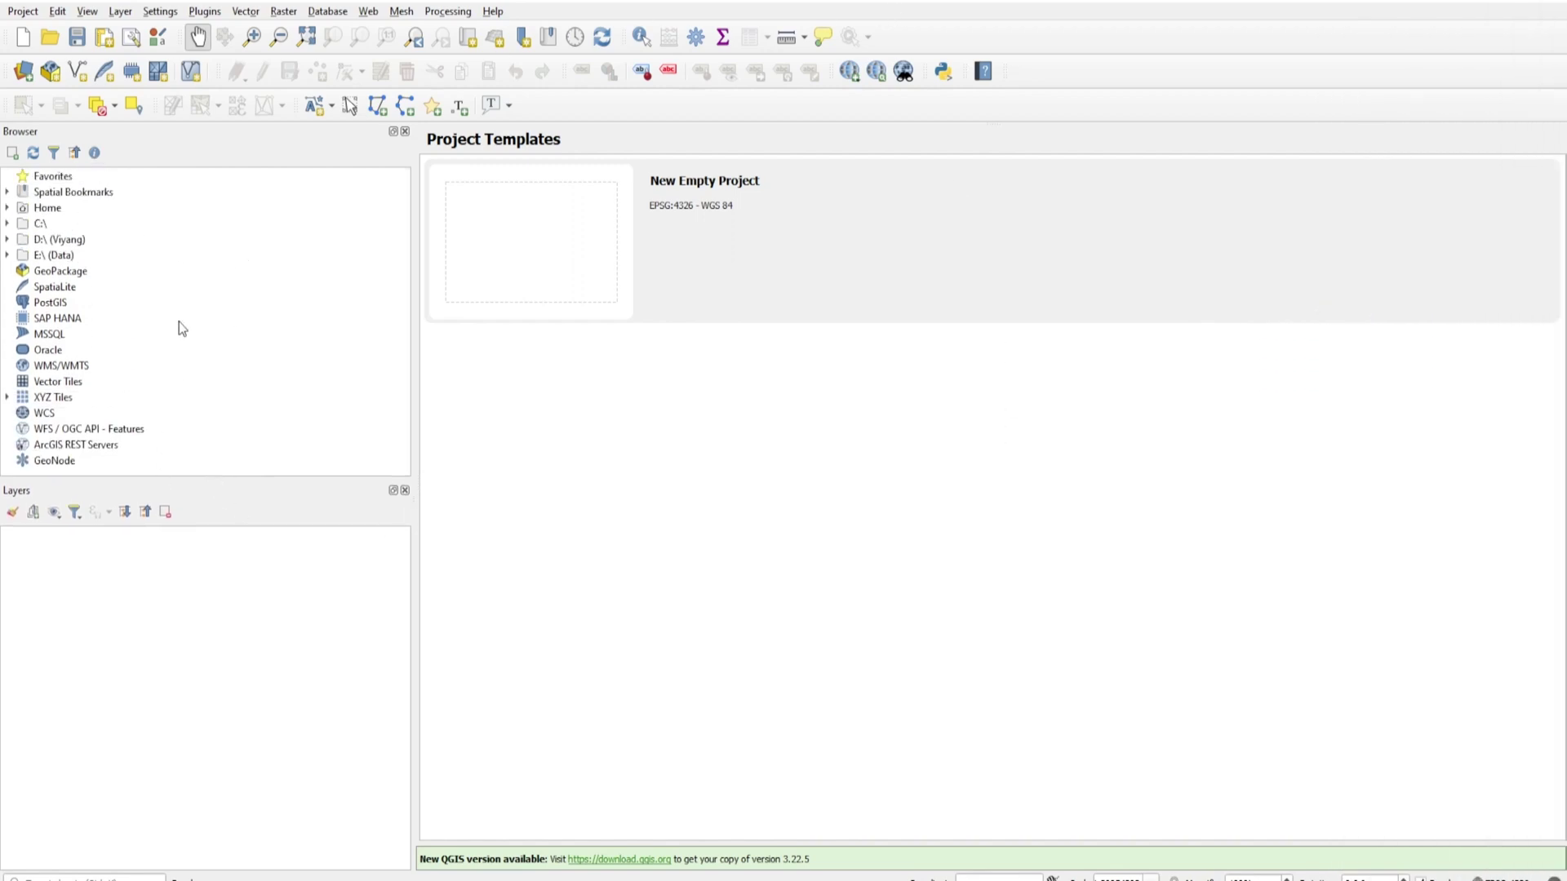
right_click(67, 303)
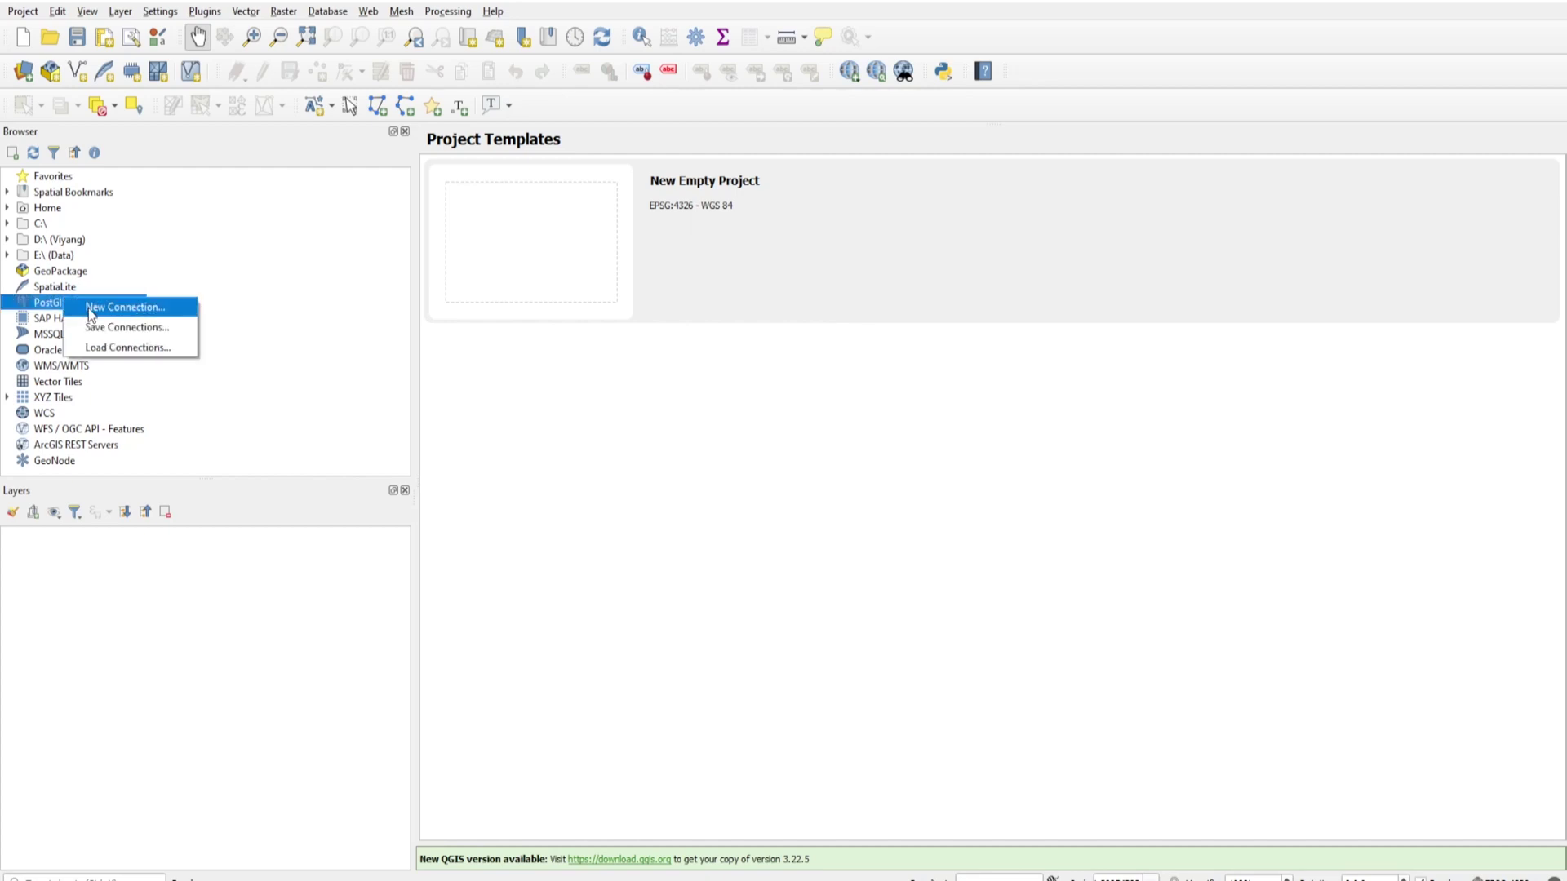
right_click(57, 308)
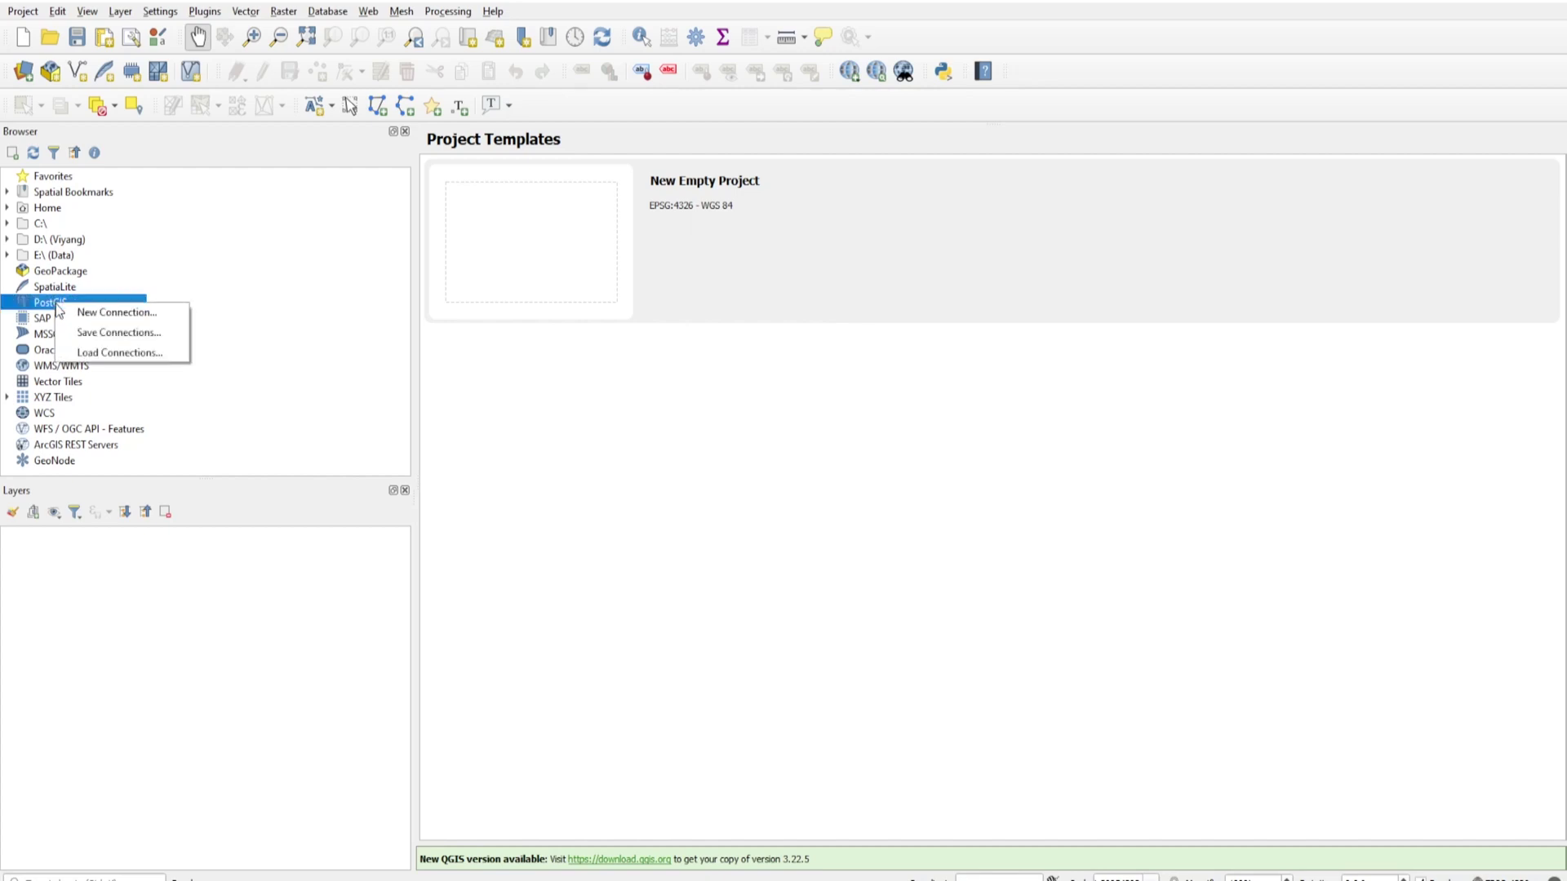
left_click(110, 312)
type("Jharkhand_database")
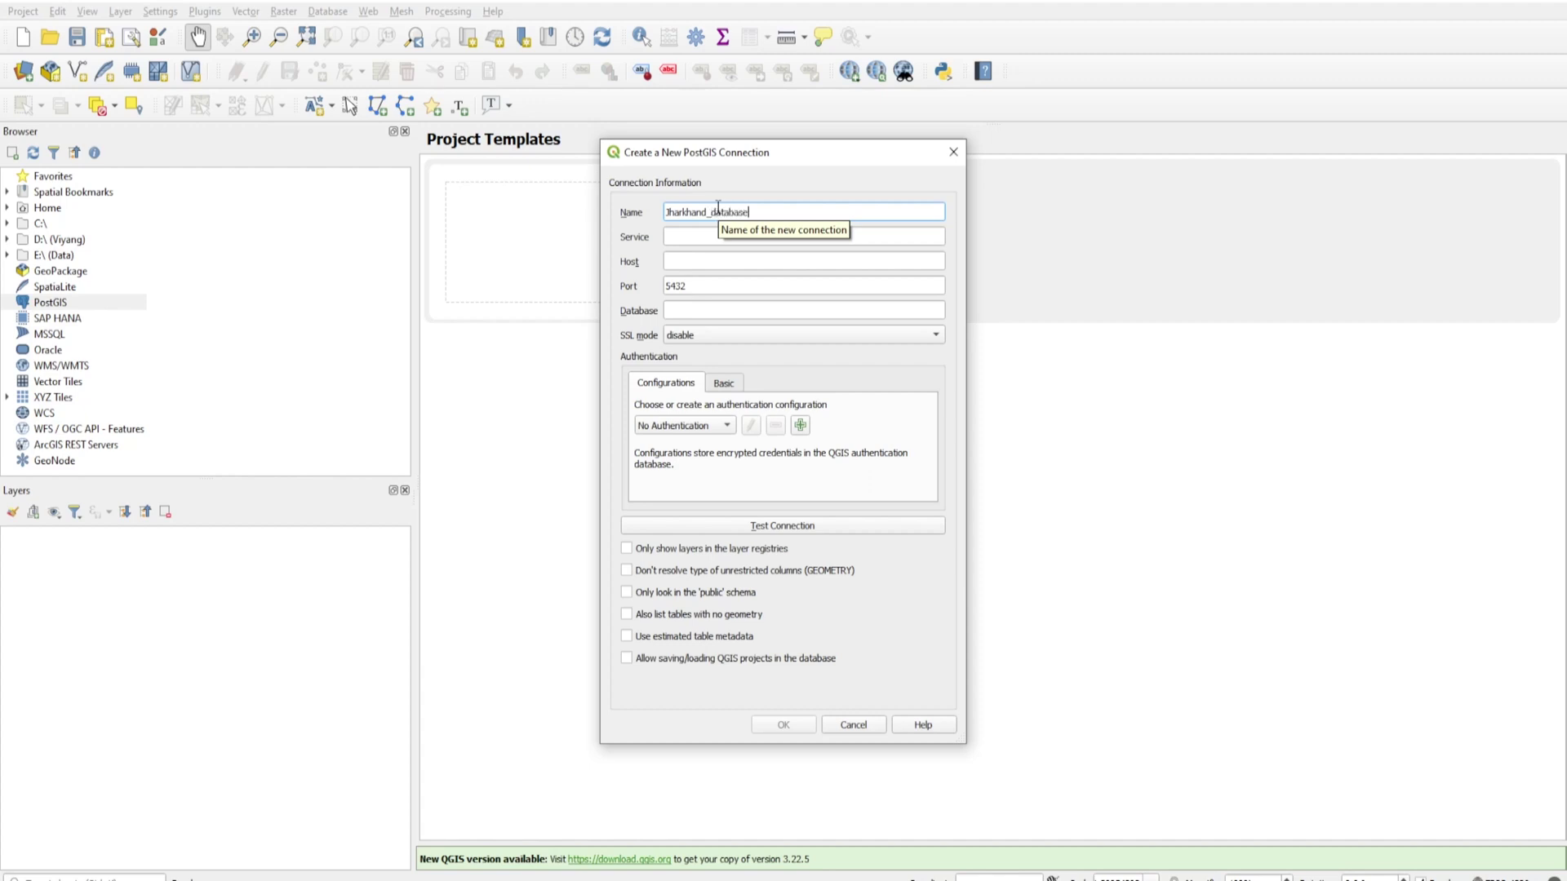
Give the Jharkhand_database connection host localhost and database jharkhand, and confirm it
key("Tab")
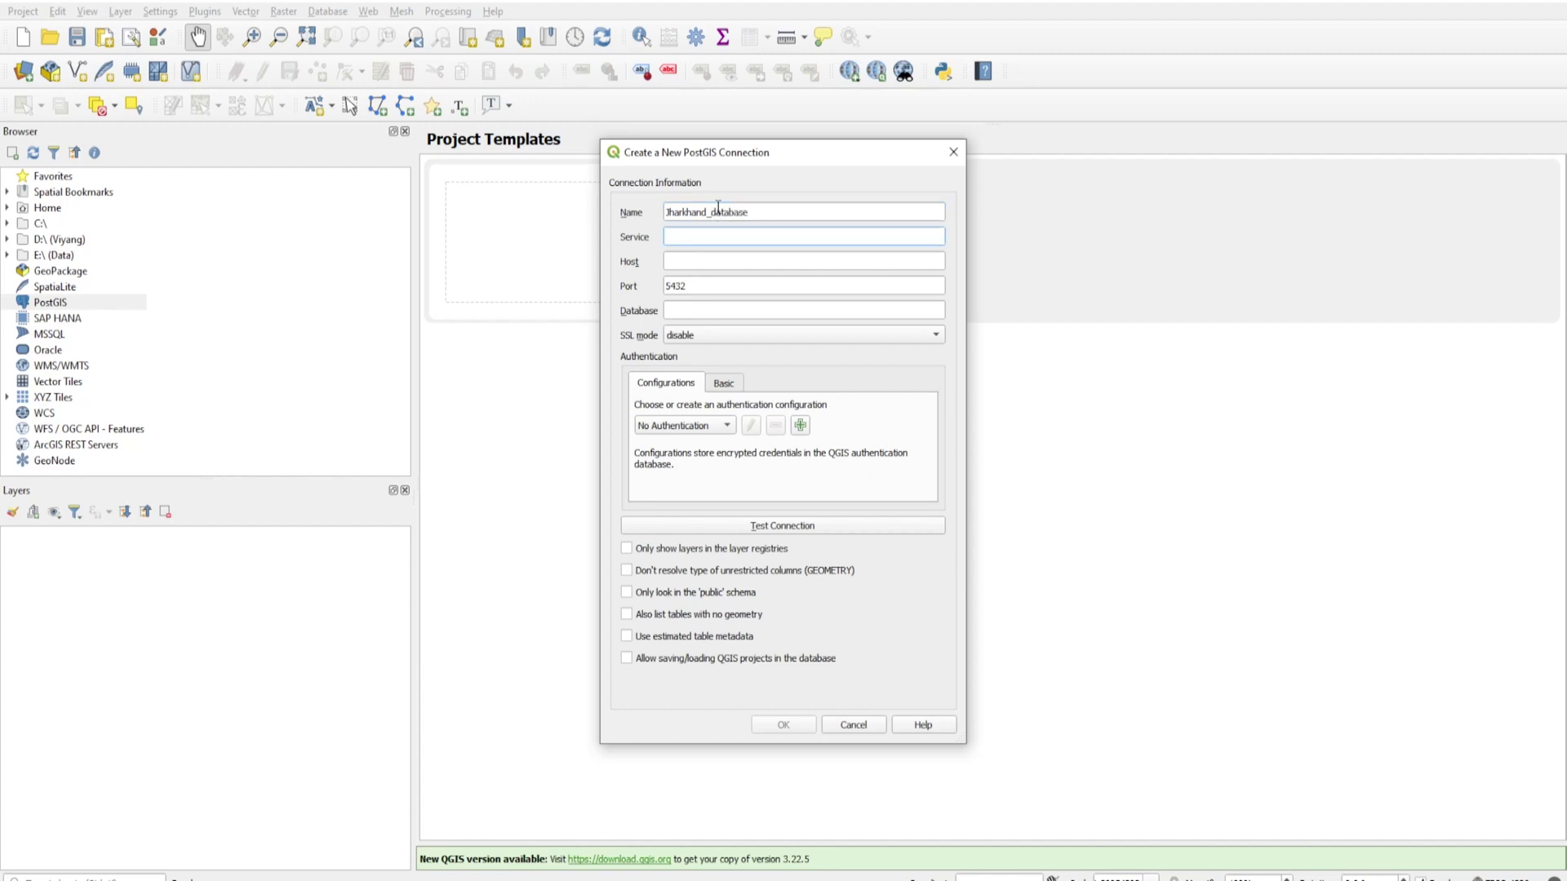
left_click(688, 261)
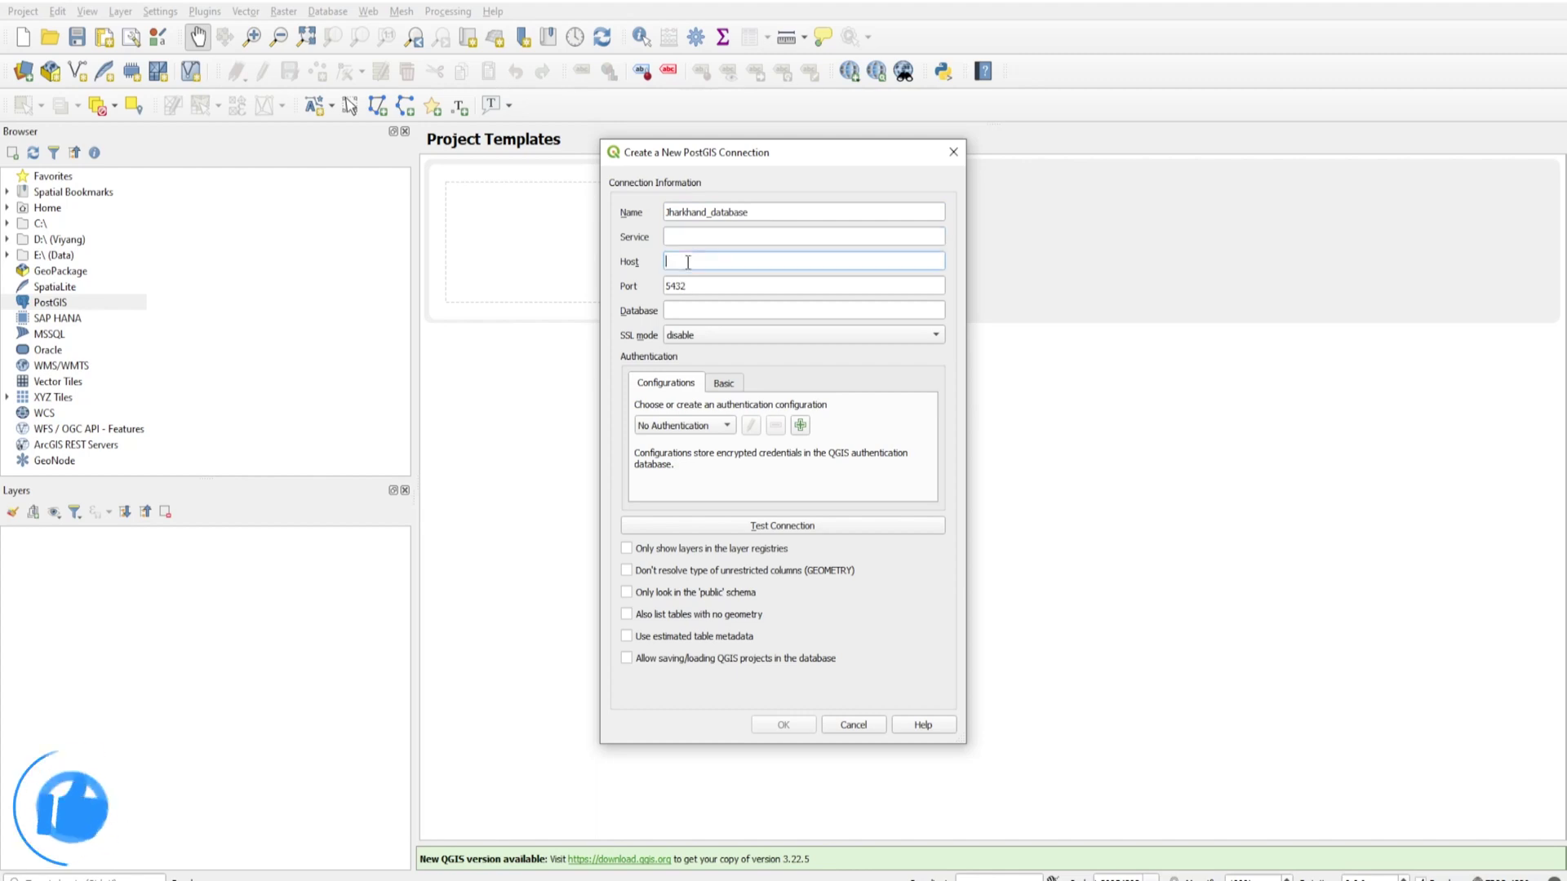
type("localho")
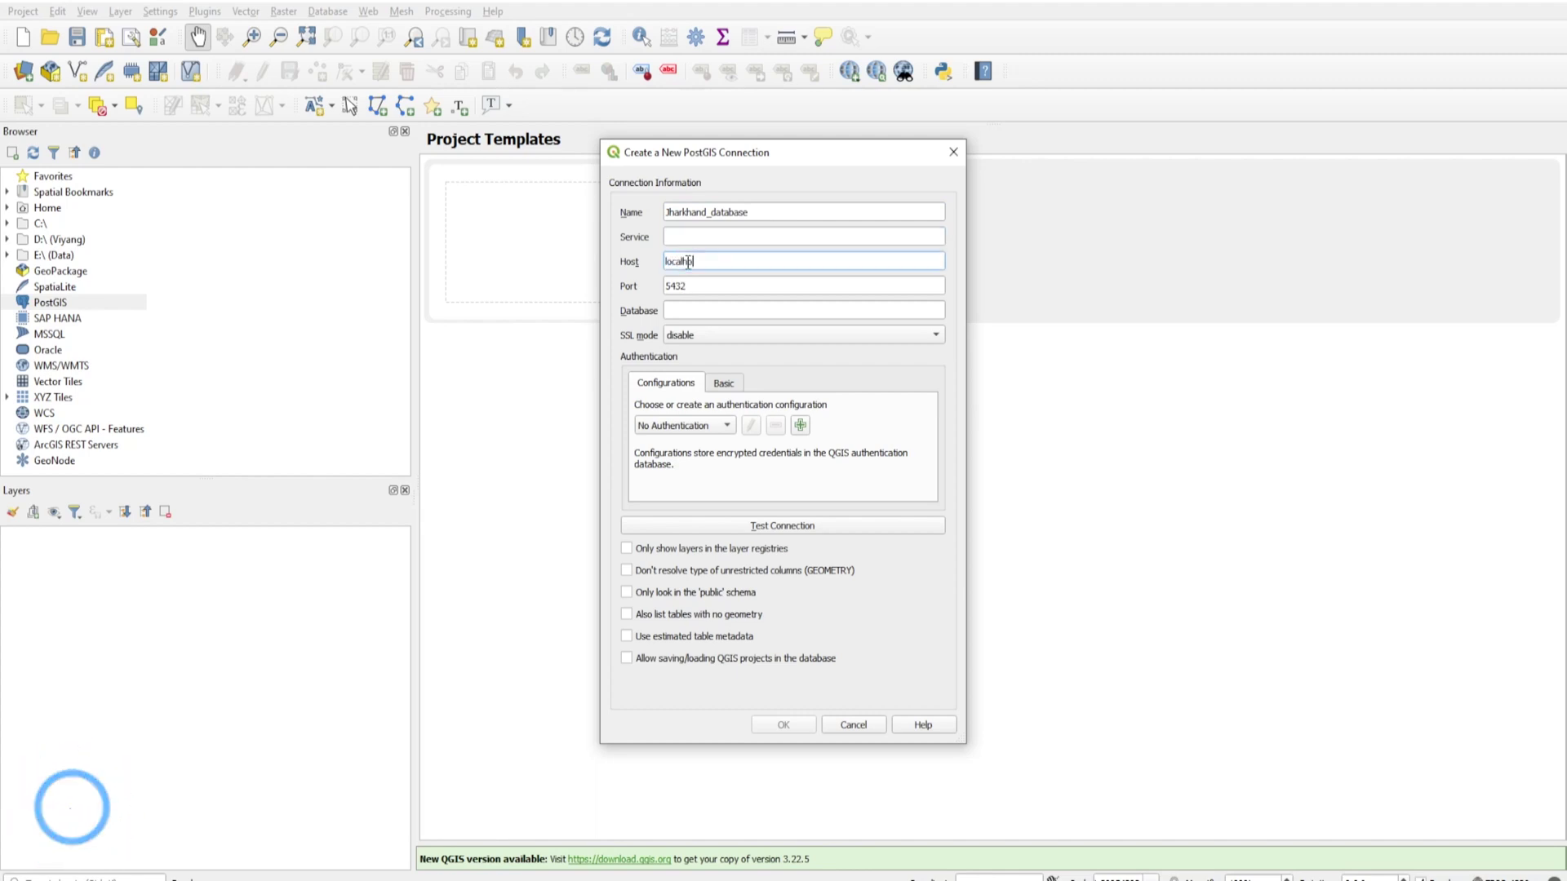
type("st")
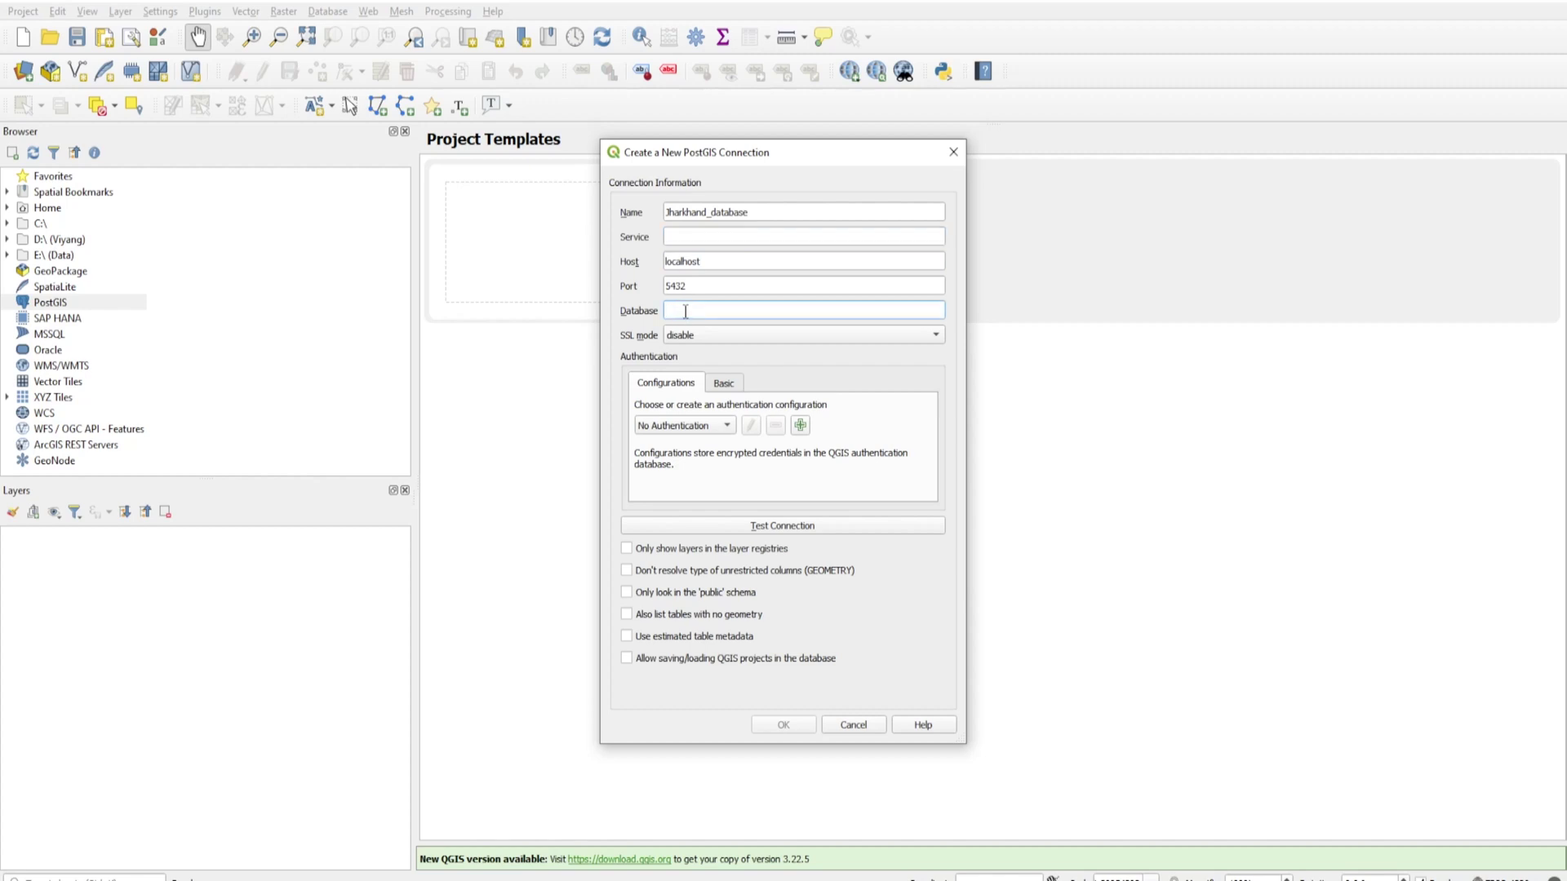
type("Jharkhand")
double_click(666, 317)
left_click(784, 726)
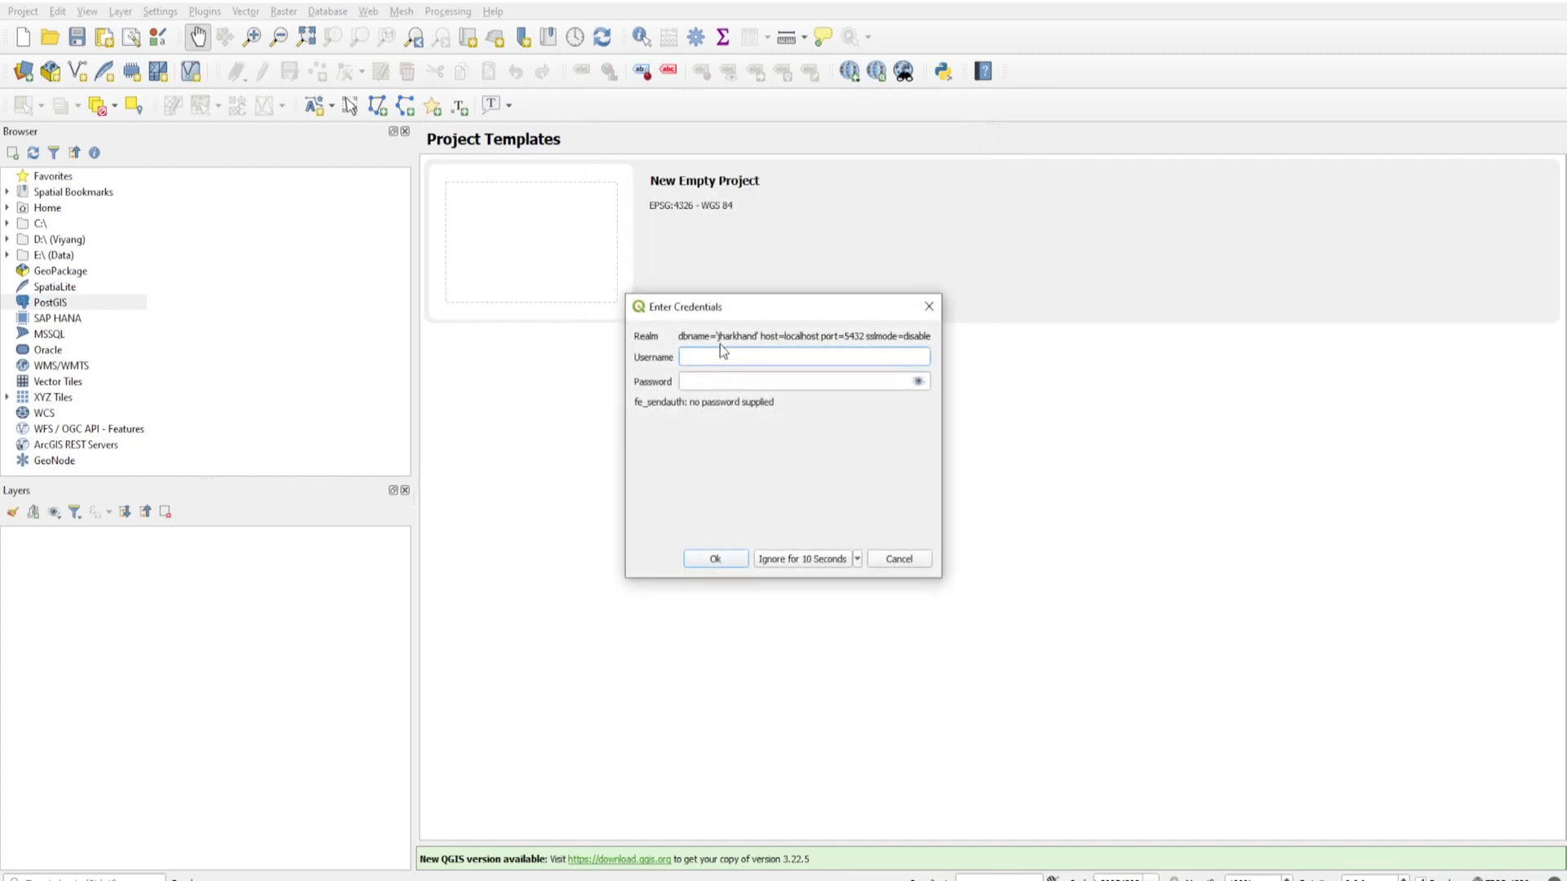
Submit the postgres username and password for the Jharkhand_database connection
left_click_drag(733, 296, 735, 294)
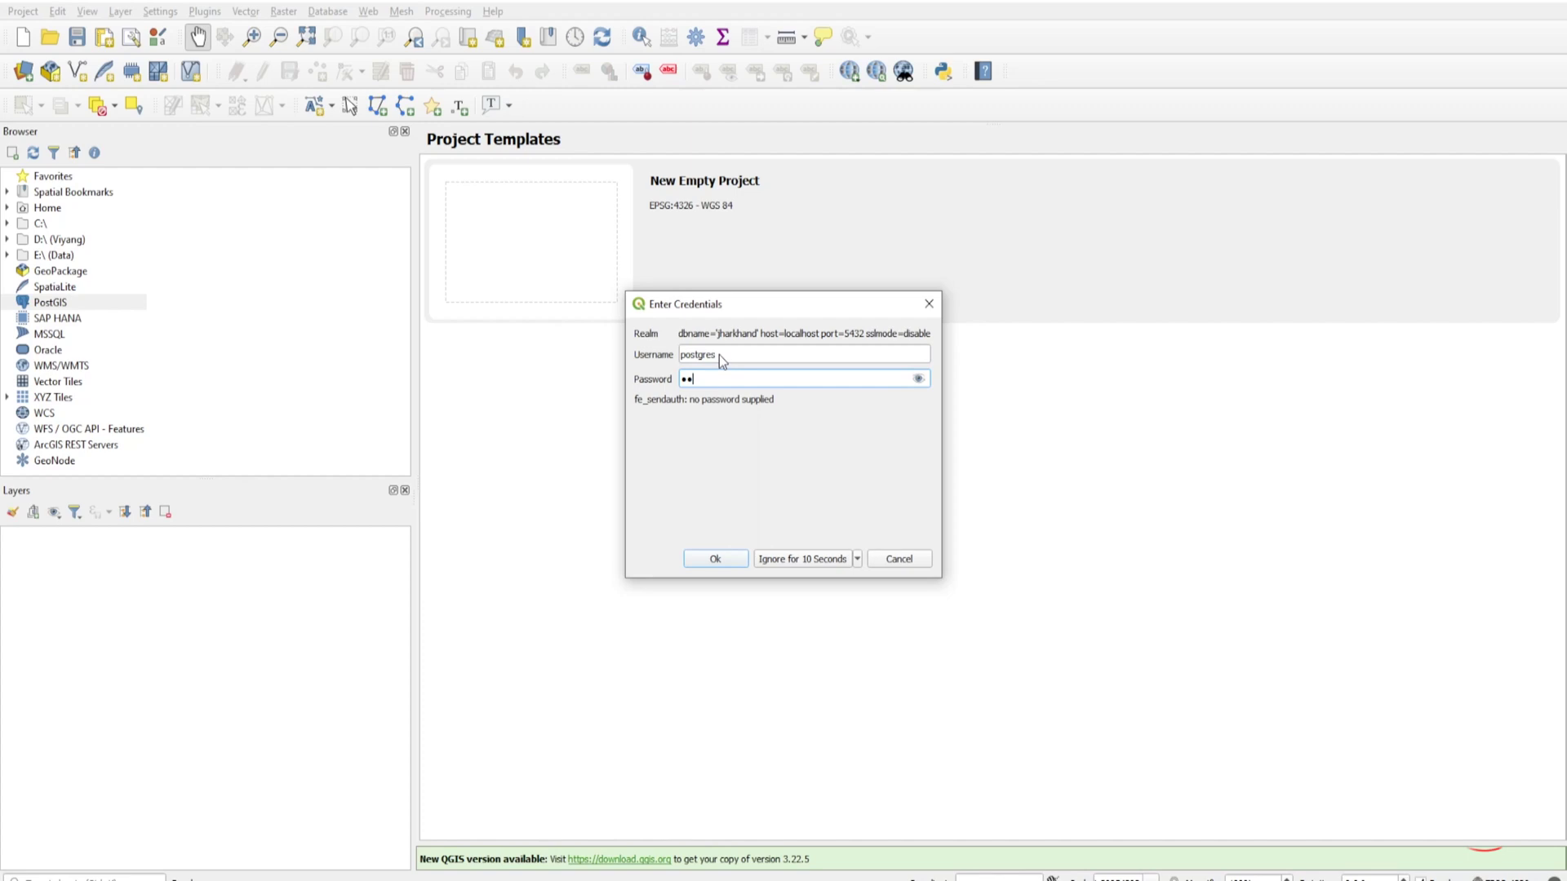
type("stgre")
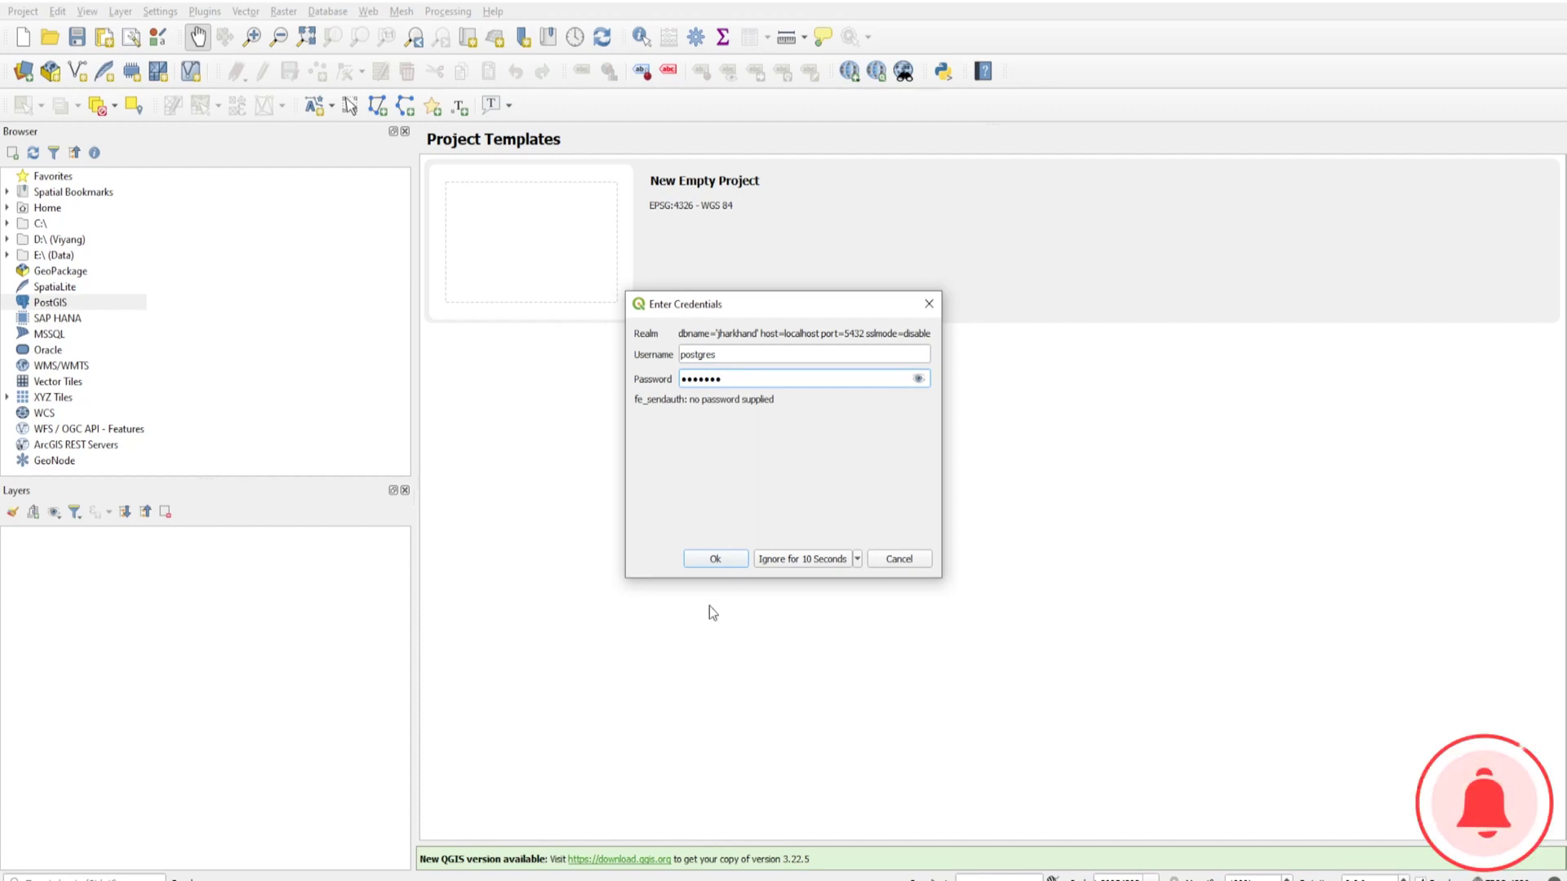
left_click(713, 558)
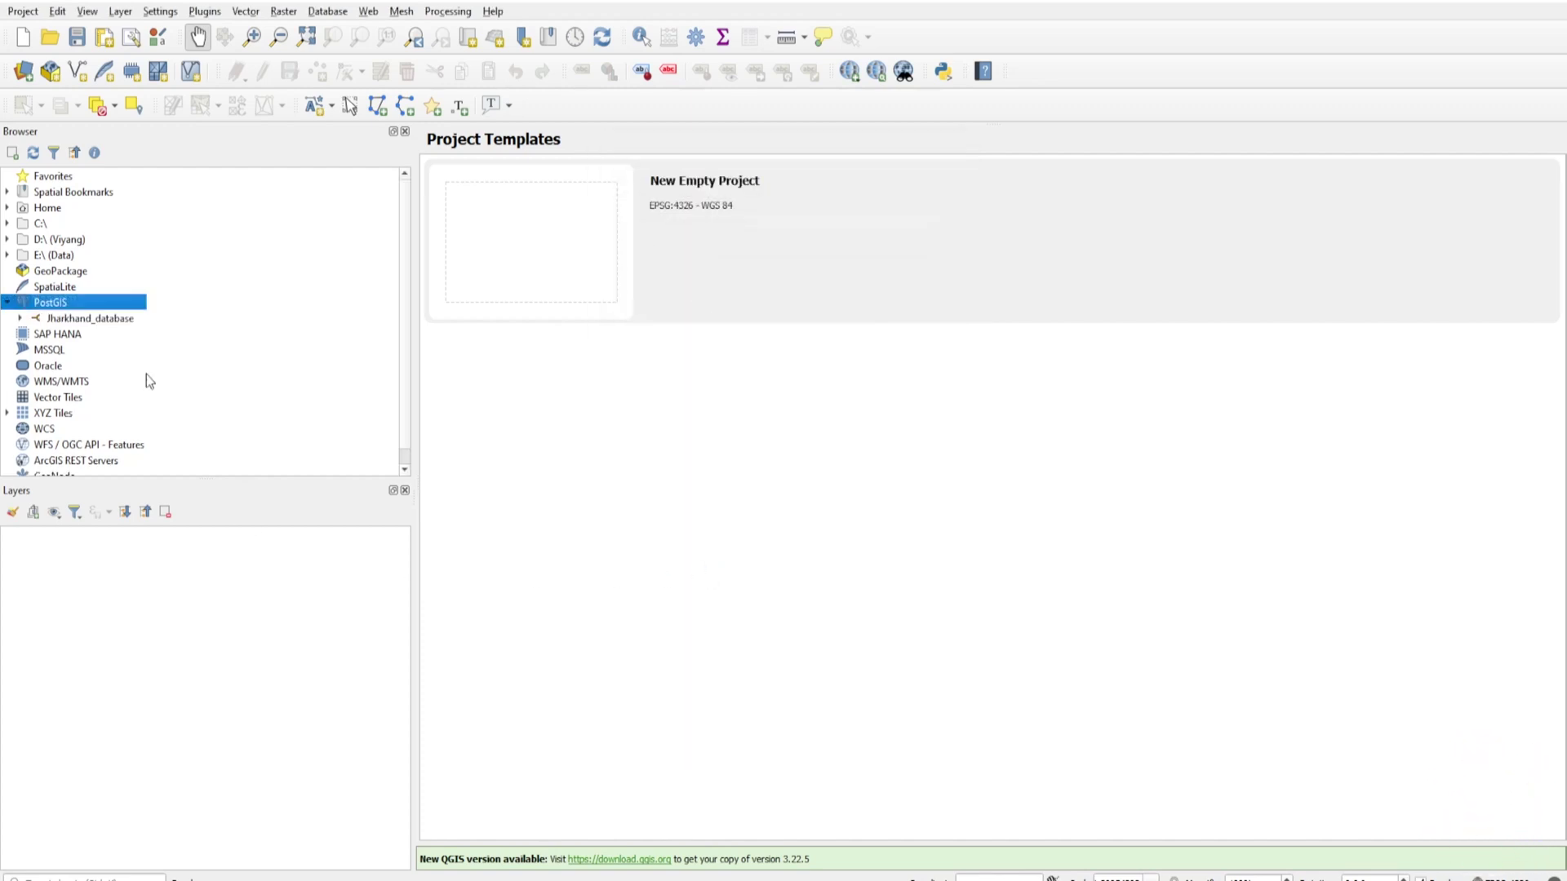
Expand Jharkhand_database > public and add the building_a table as a map layer
left_click(20, 320)
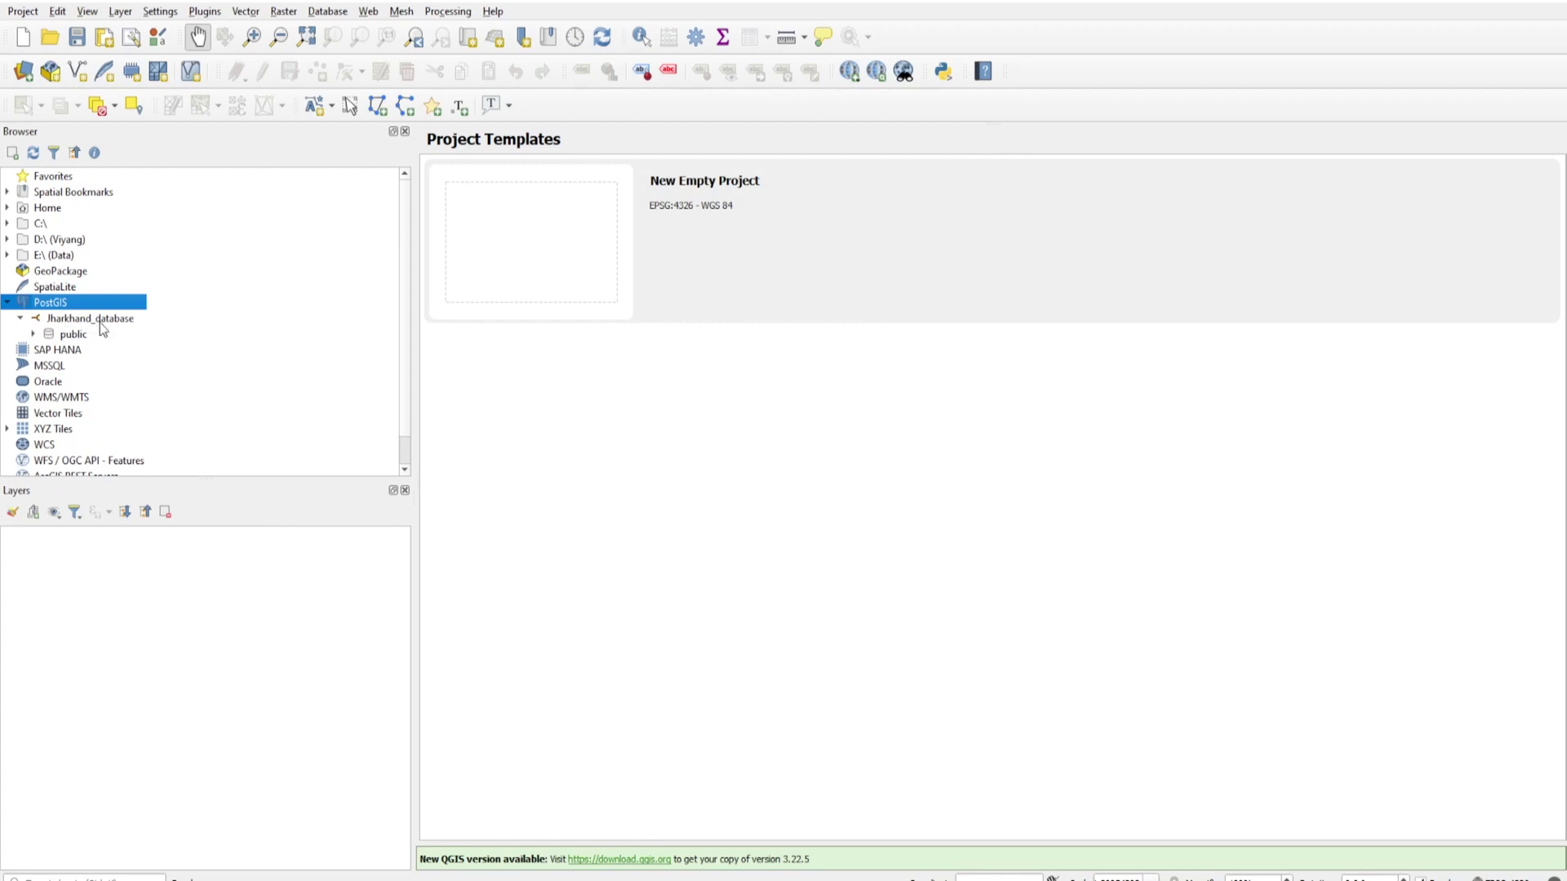
left_click(65, 319)
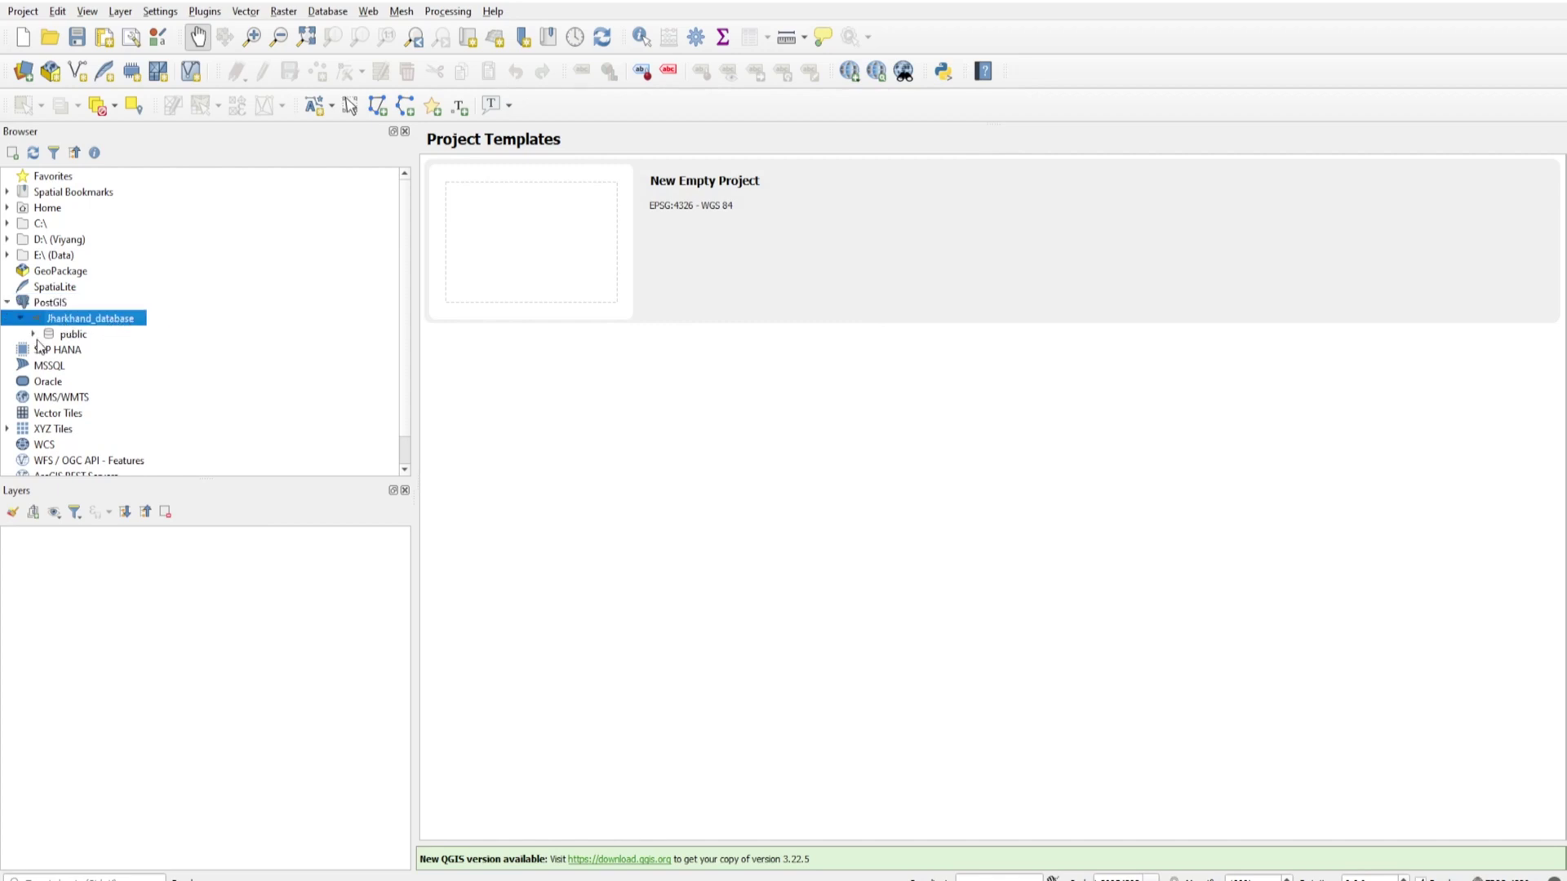
left_click(33, 336)
scroll(149, 361, "down", 3)
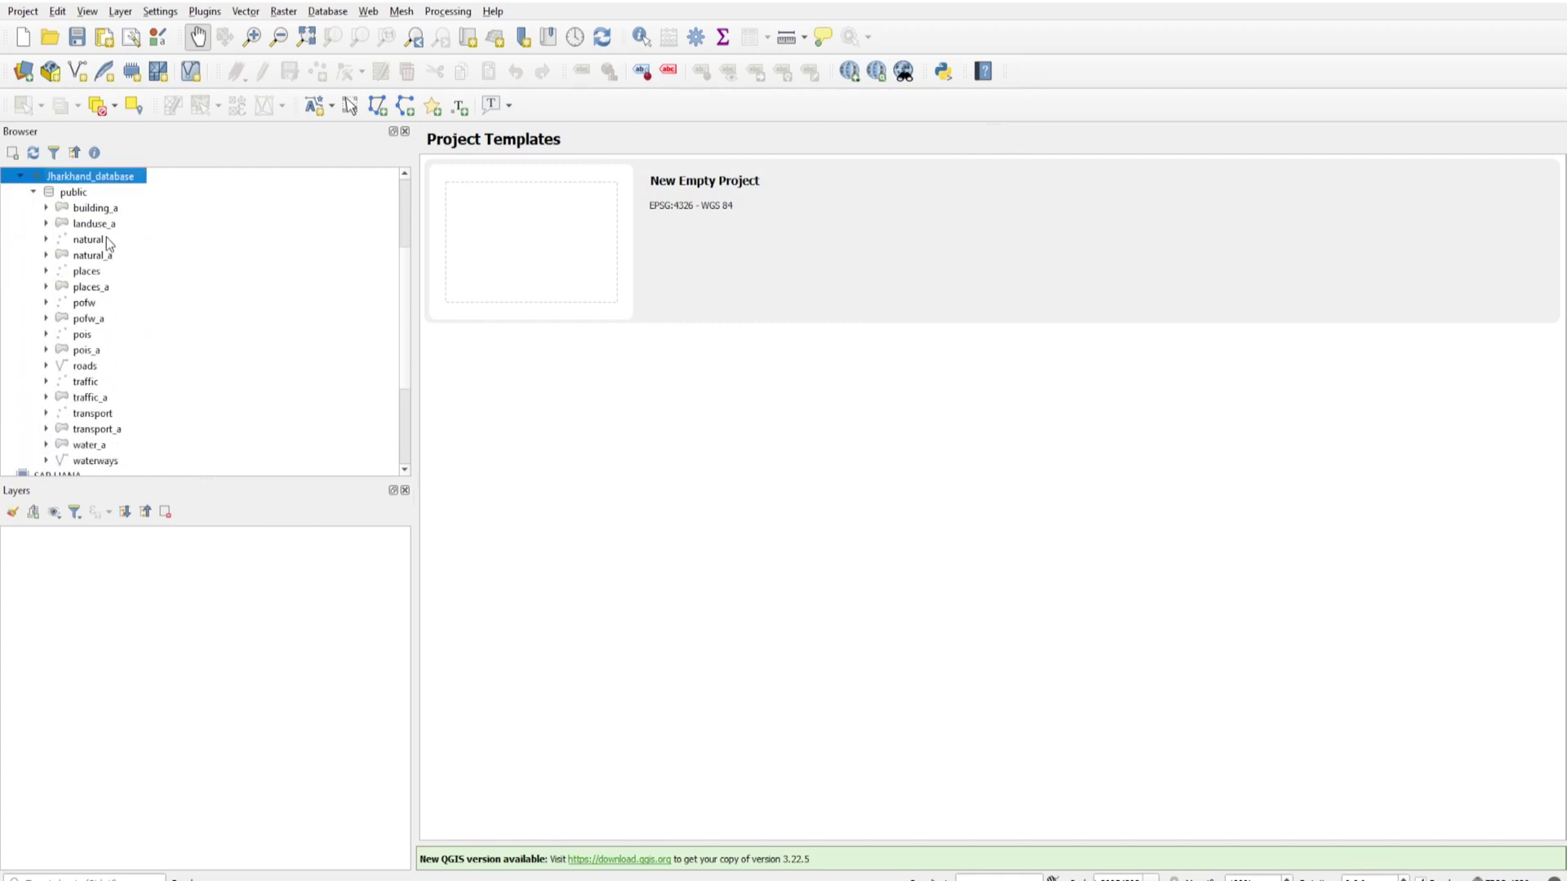
left_click(97, 211)
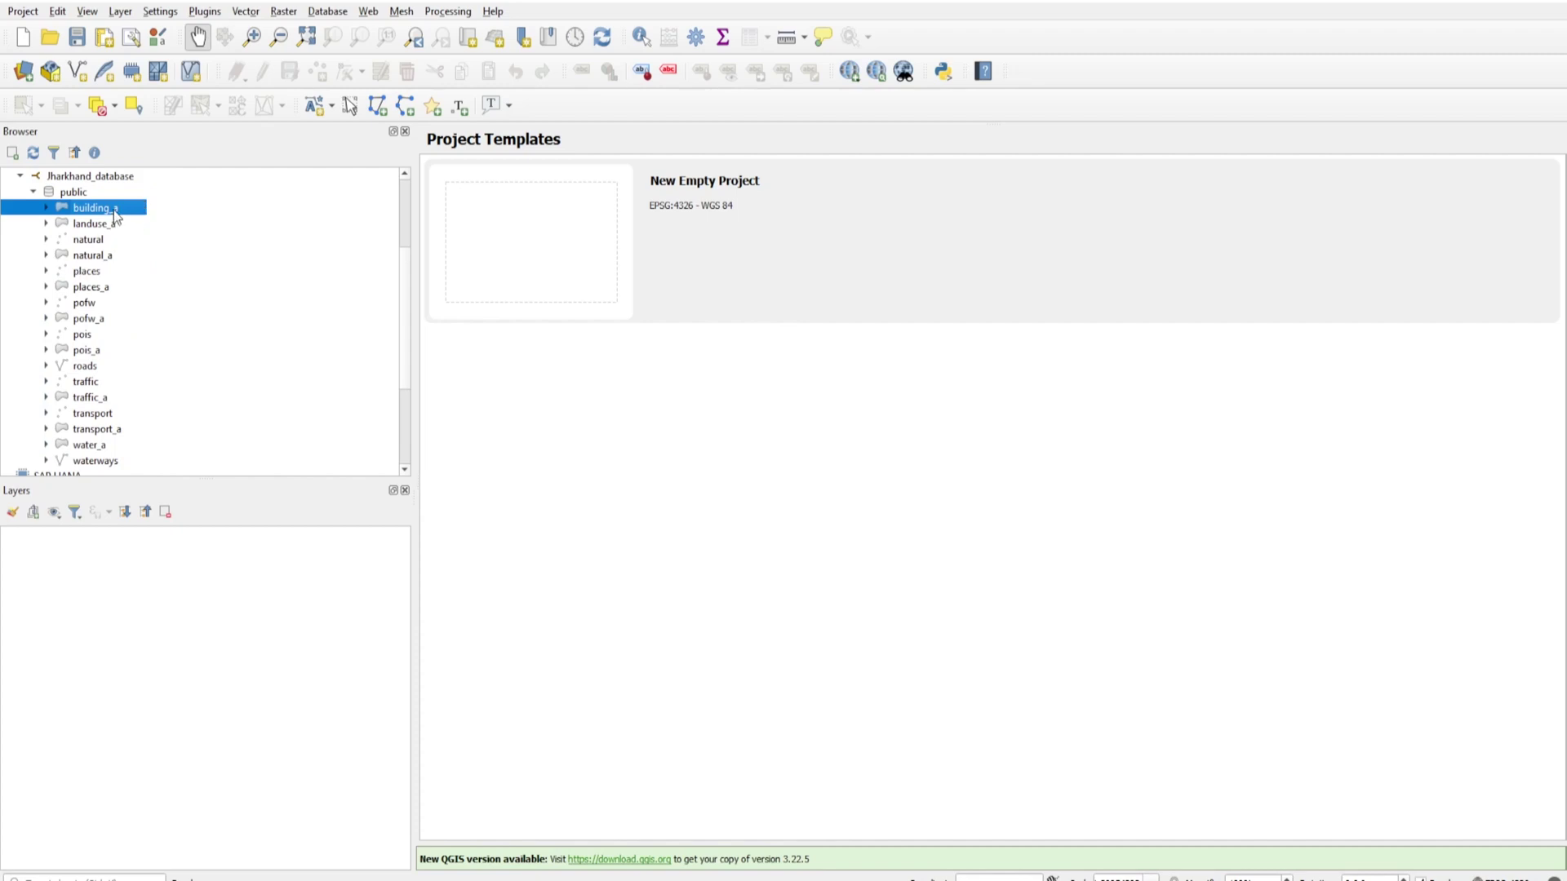
double_click(117, 216)
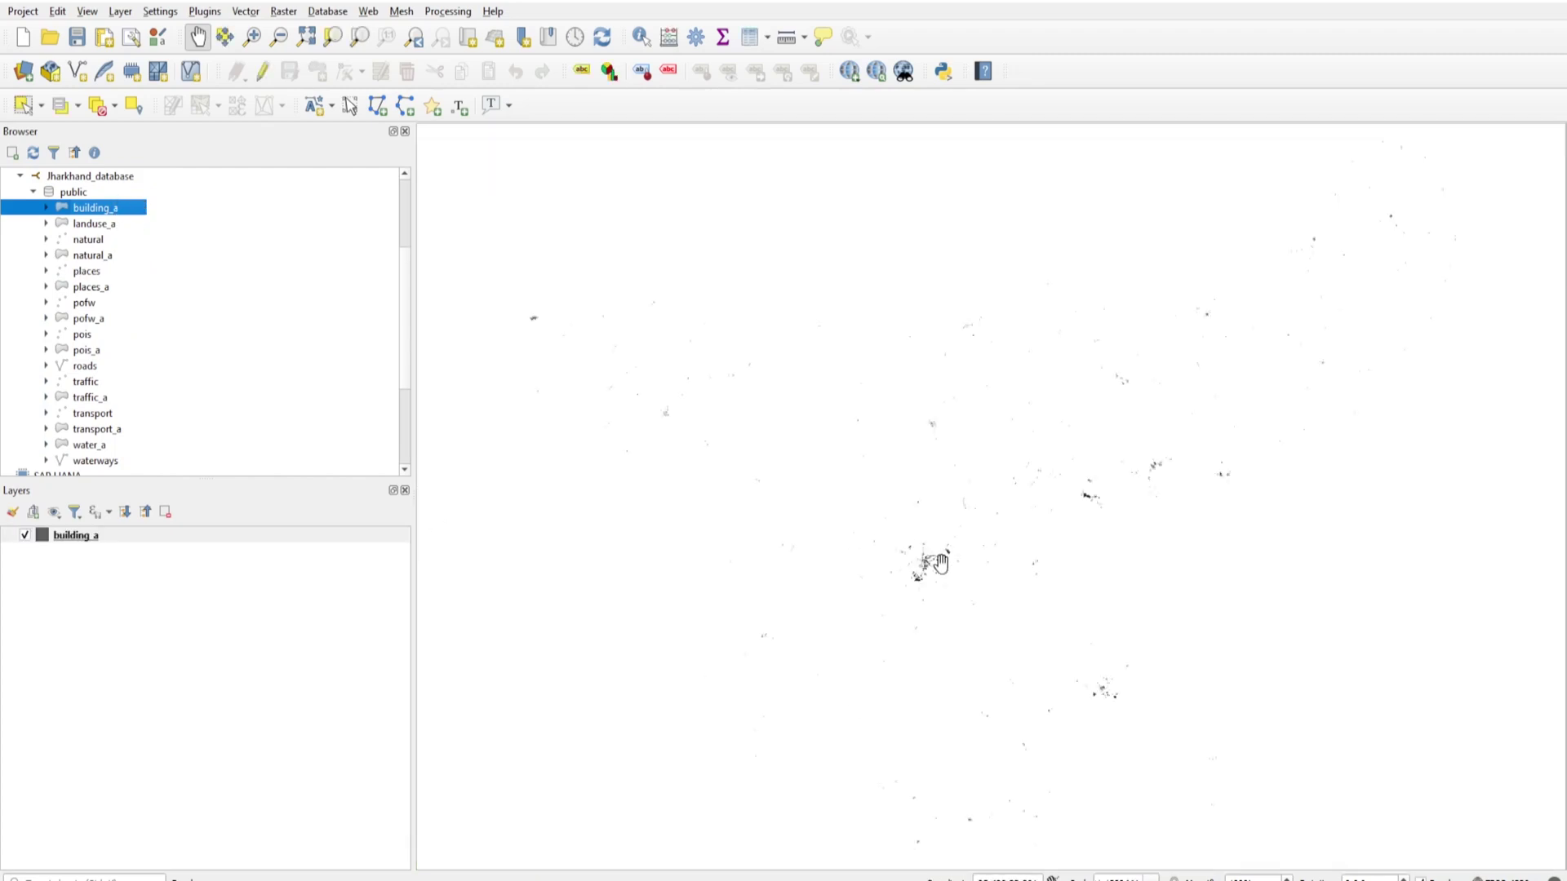
scroll(936, 564, "up", 2)
scroll(718, 423, "up", 2)
scroll(957, 670, "up", 1)
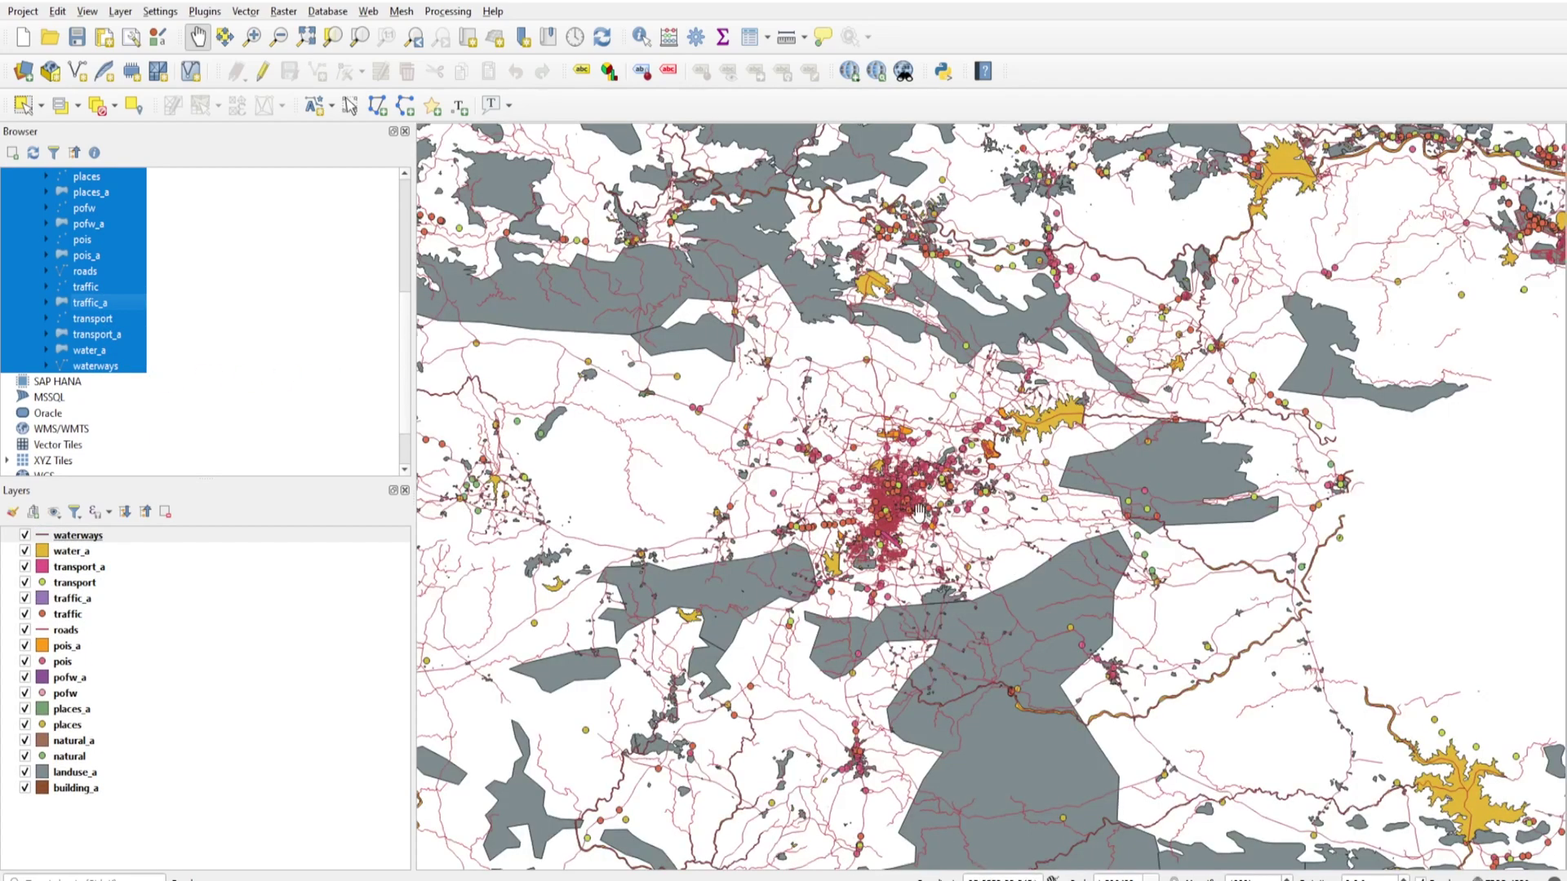
scroll(918, 515, "up", 3)
Pan across the city streets and centre the whole Jharkhand state on the map
left_click_drag(648, 537, 1258, 370)
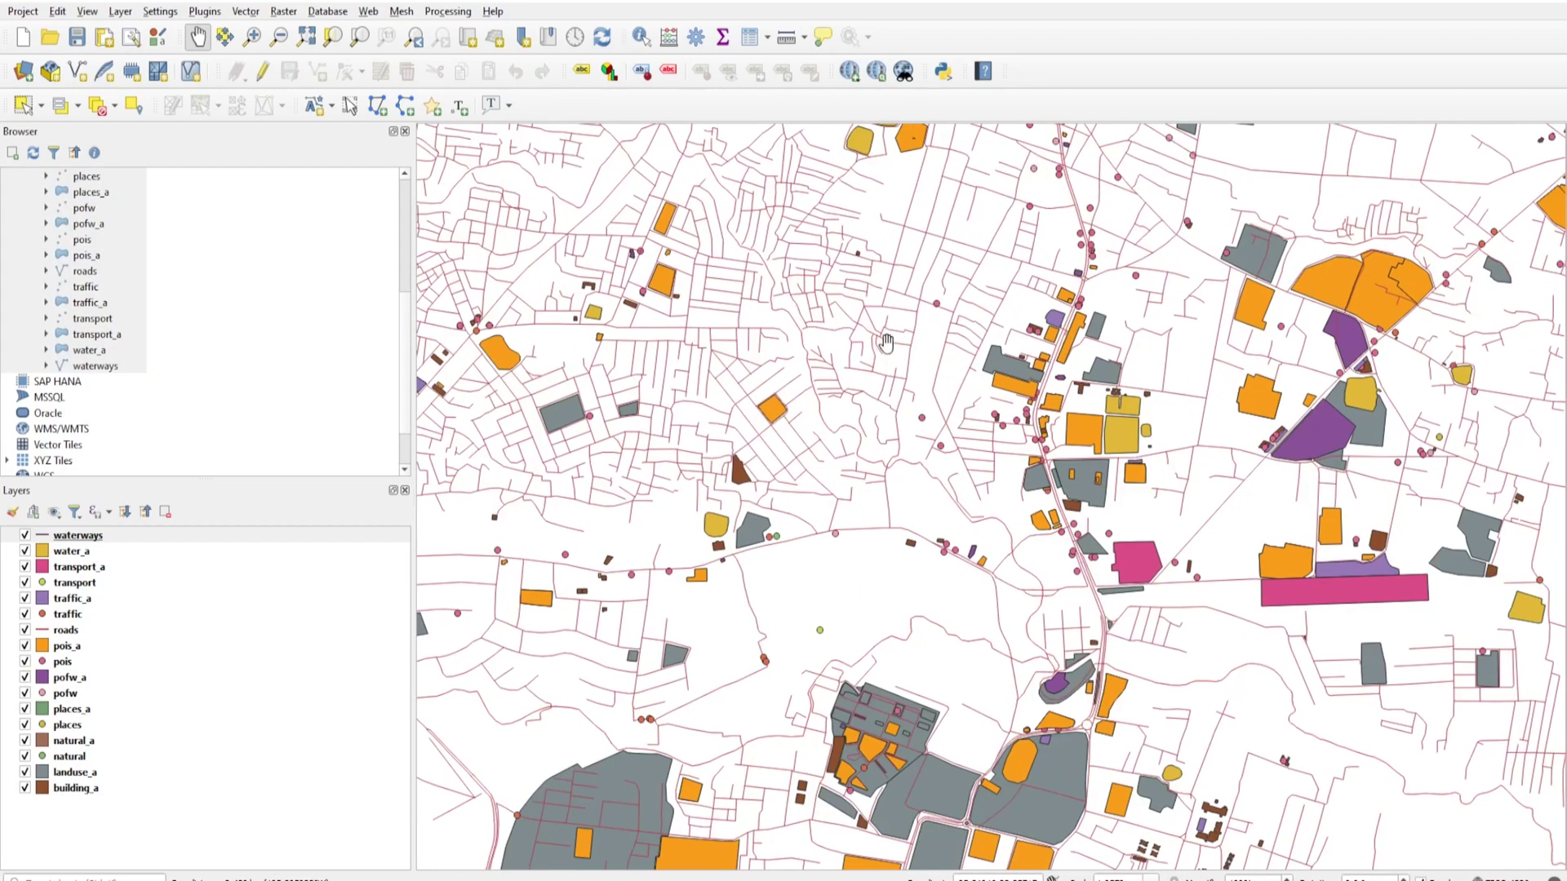
left_click_drag(641, 332, 805, 473)
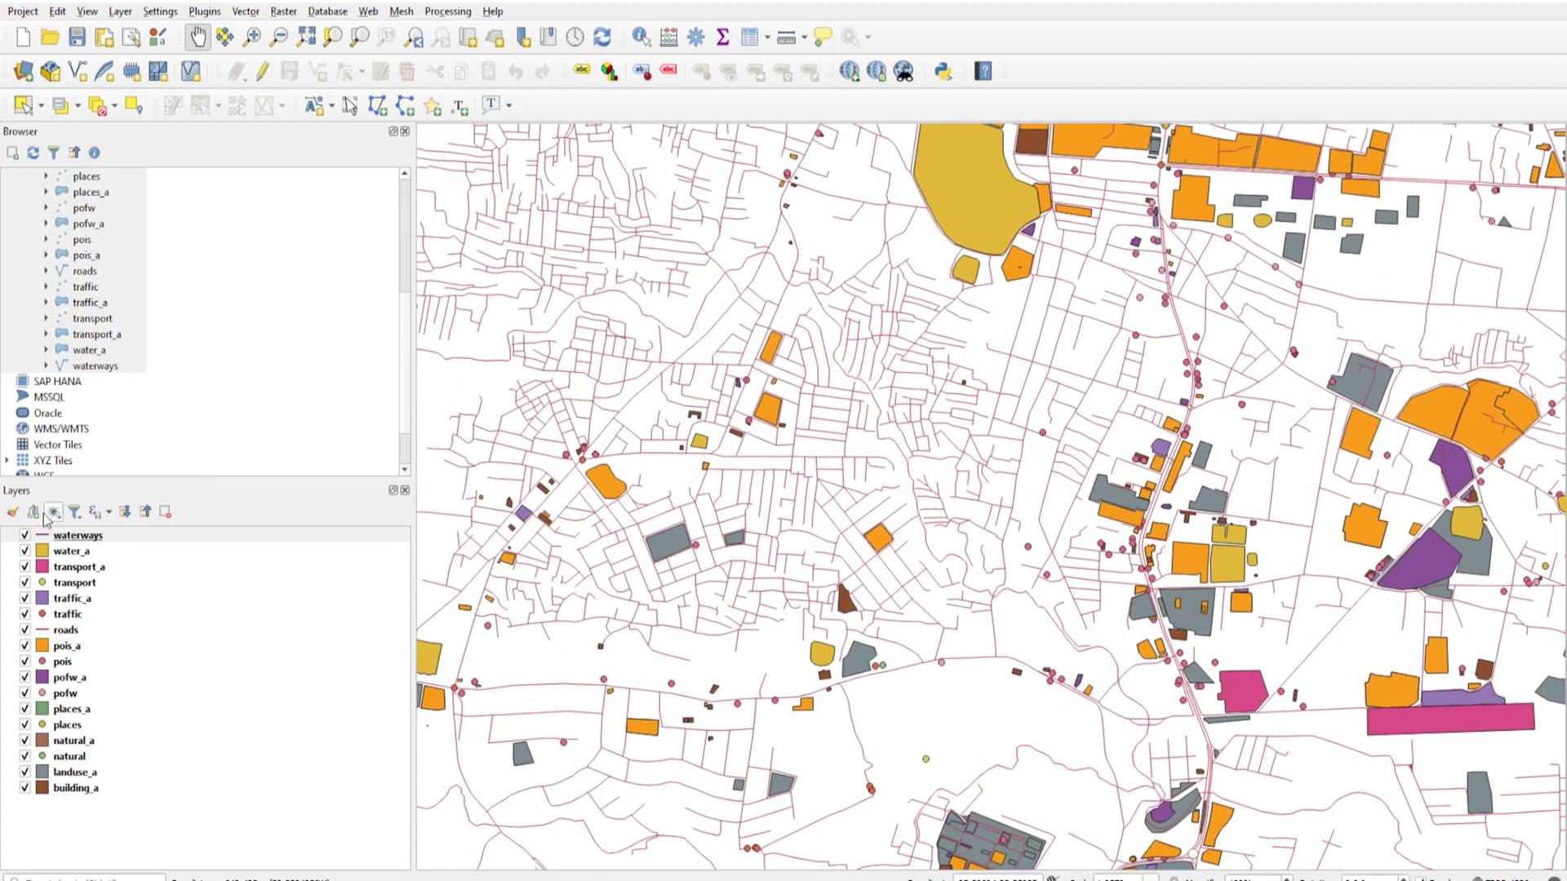
scroll(802, 326, "down", 2)
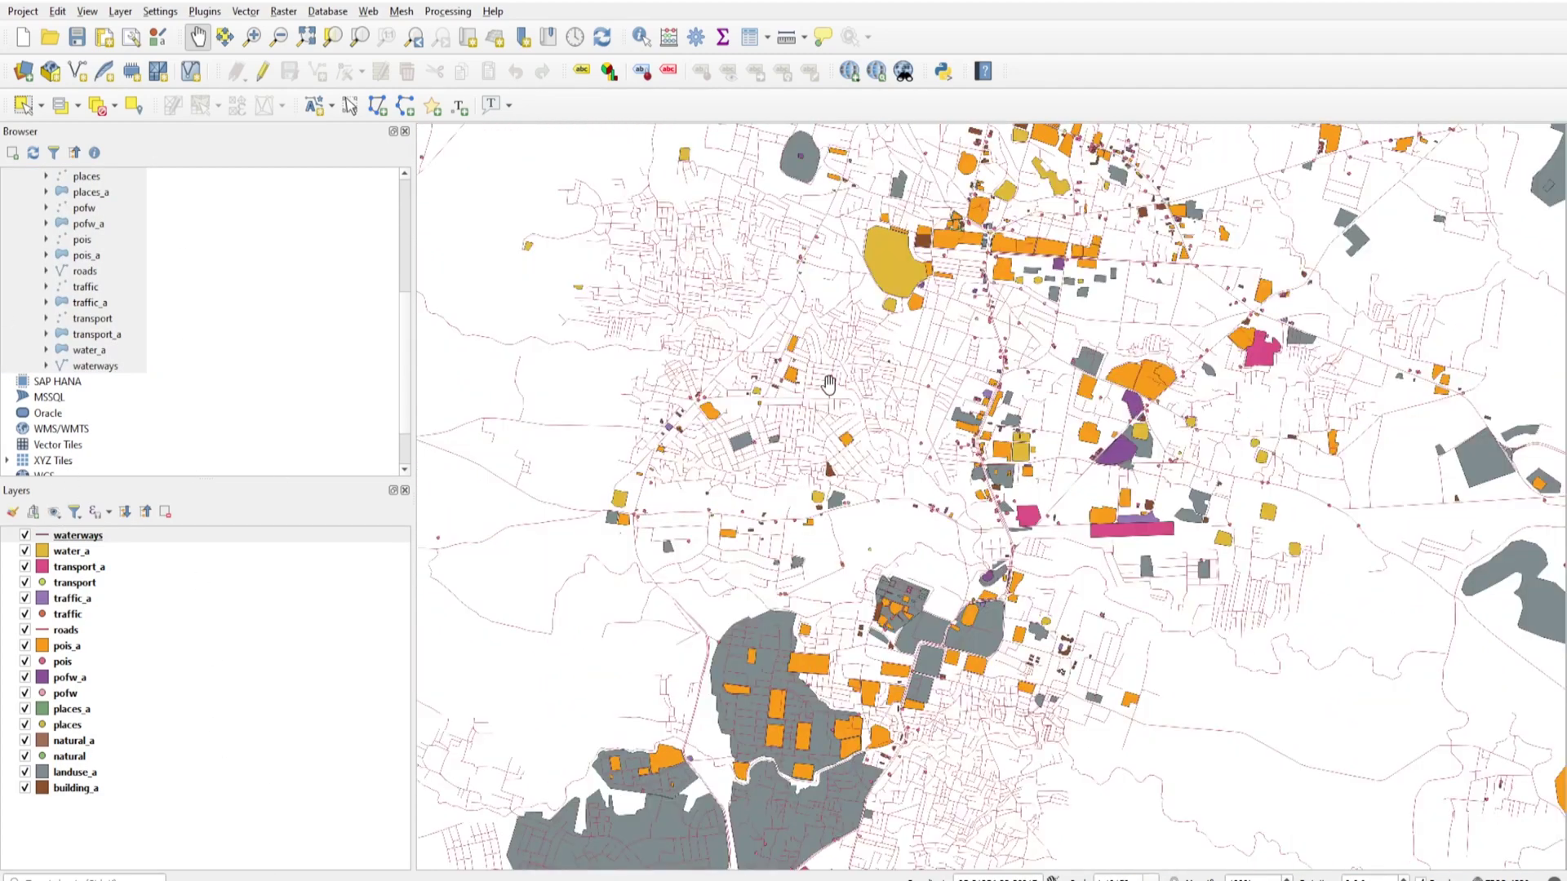
scroll(845, 460, "down", 2)
scroll(848, 429, "down", 2)
scroll(853, 437, "down", 2)
scroll(852, 440, "down", 2)
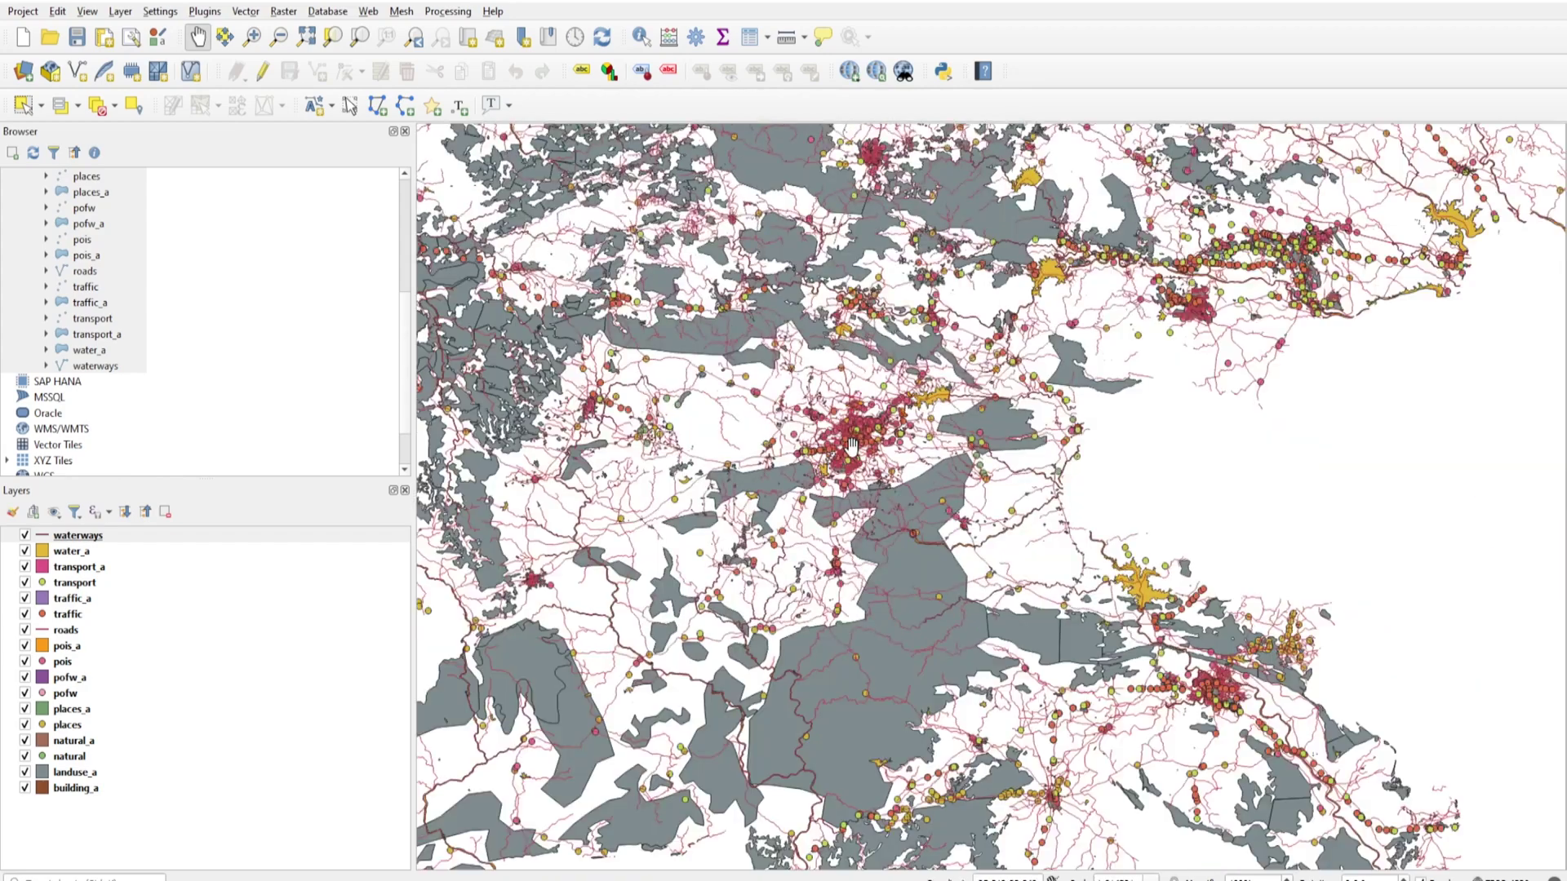
scroll(855, 446, "down", 2)
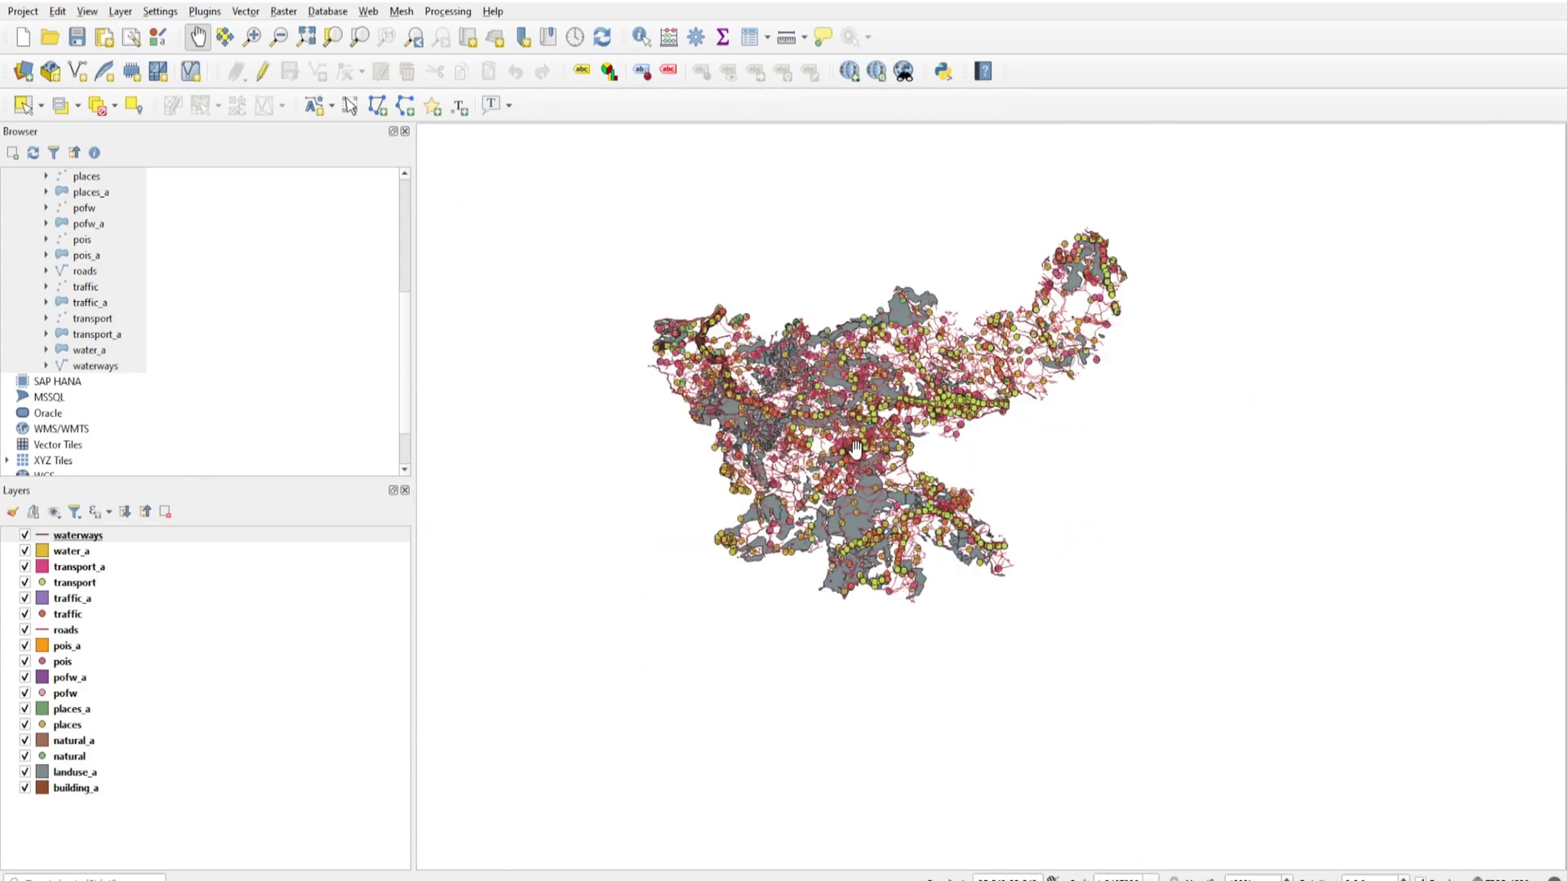
left_click_drag(944, 323, 1011, 421)
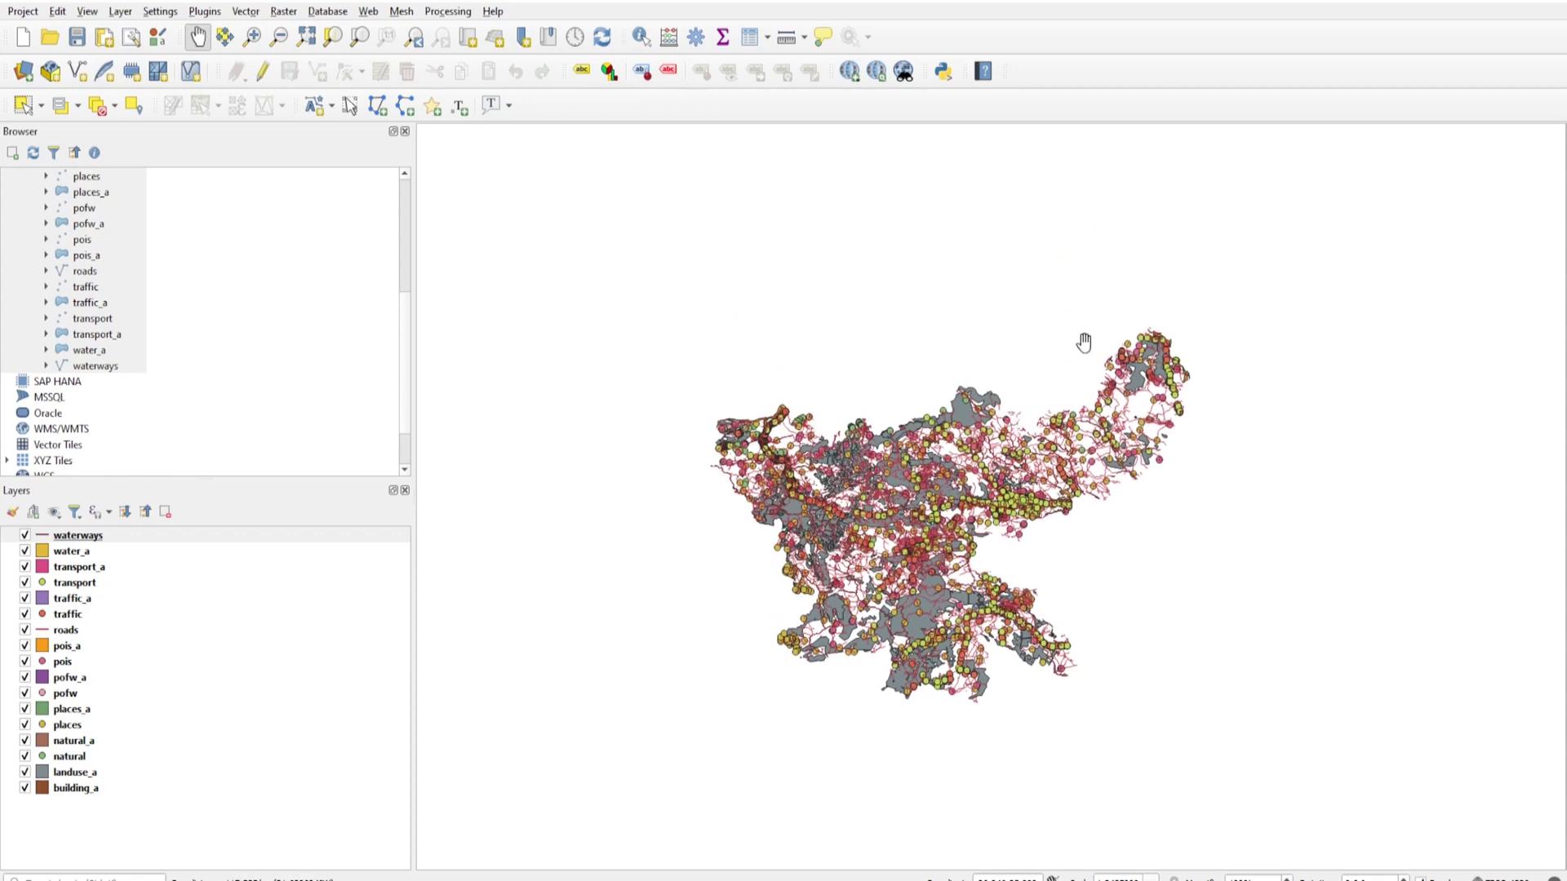